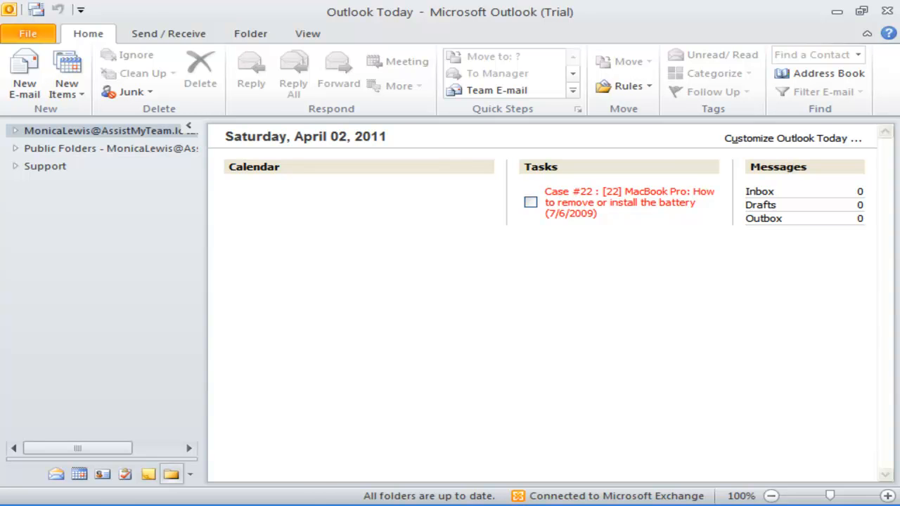
Close Outlook and launch the TeamHelpdeskClientSPSetup installer from the setups folder
left_click(886, 12)
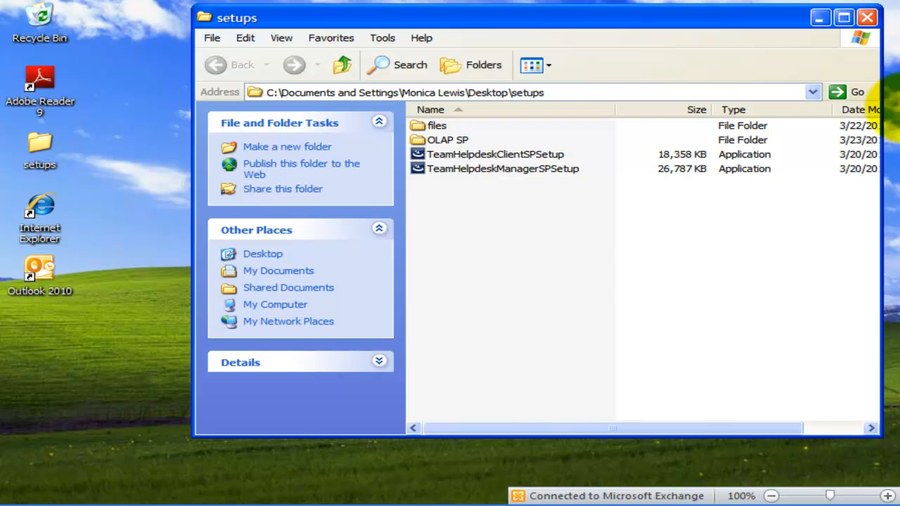
left_click(511, 152)
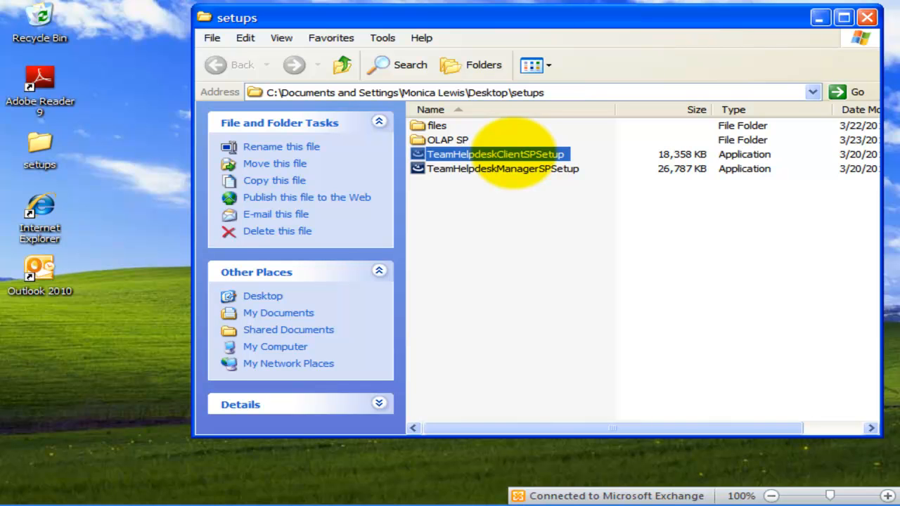
double_click(512, 152)
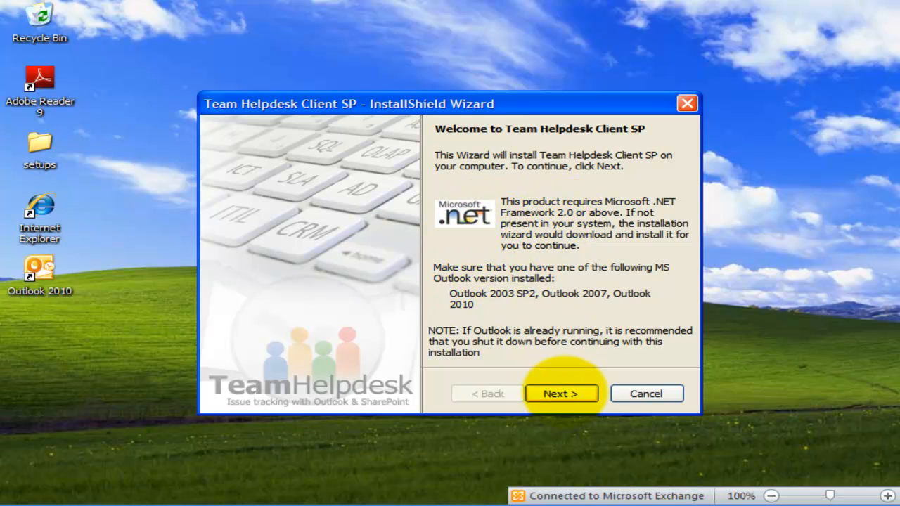
Install Team Helpdesk Client SP in the default destination folder and finish the setup wizard
left_click(561, 393)
left_click(561, 394)
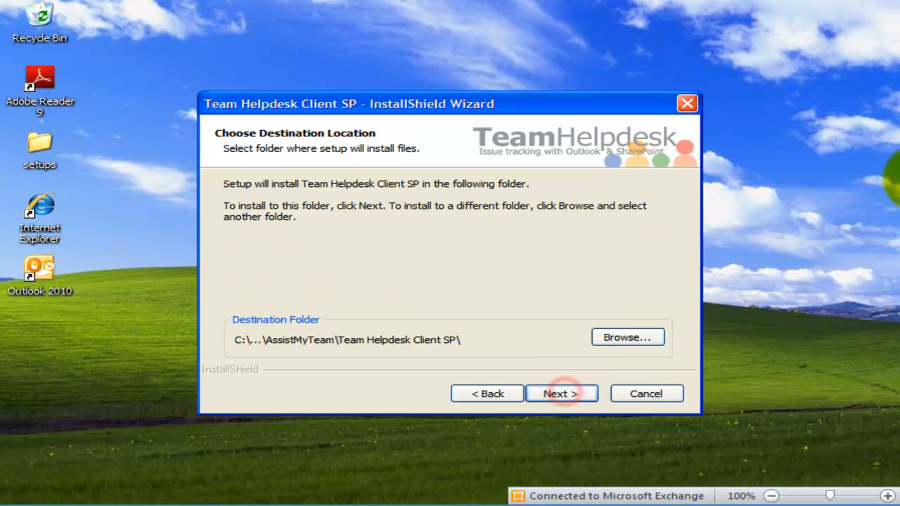
left_click(453, 298)
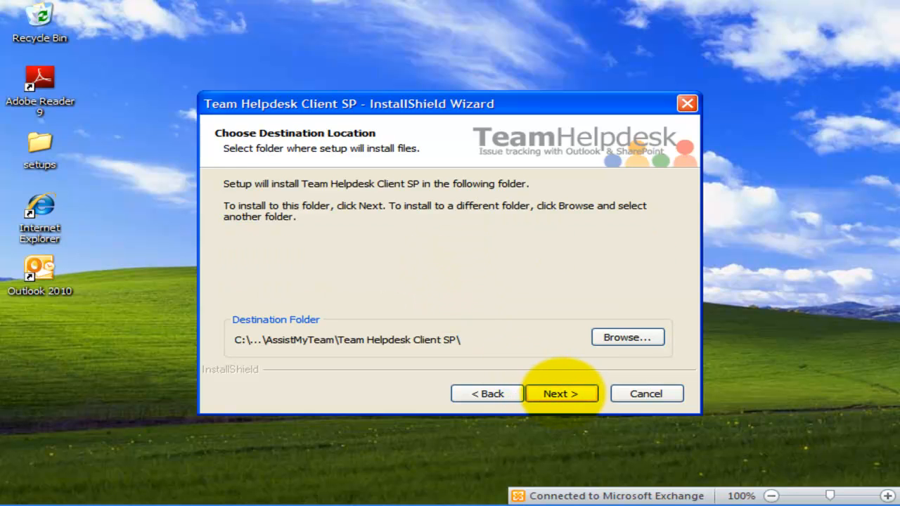
left_click(561, 392)
left_click(565, 392)
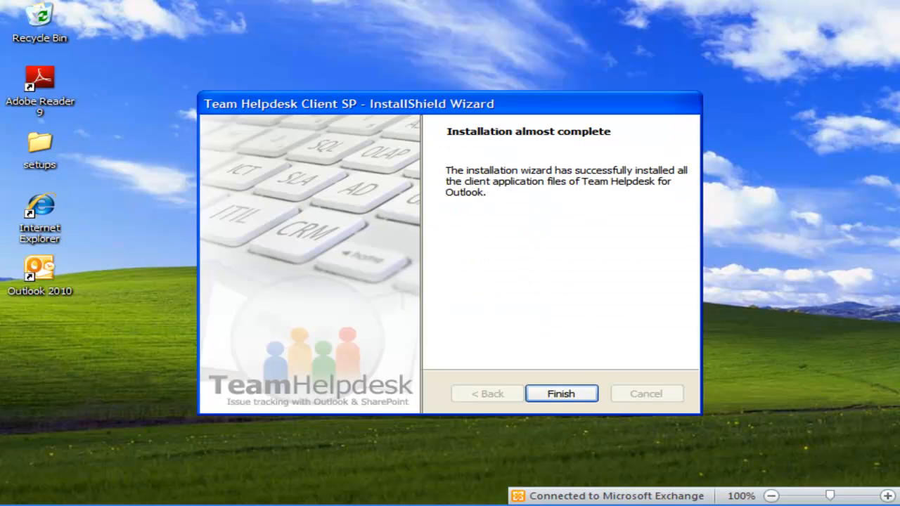
left_click(560, 392)
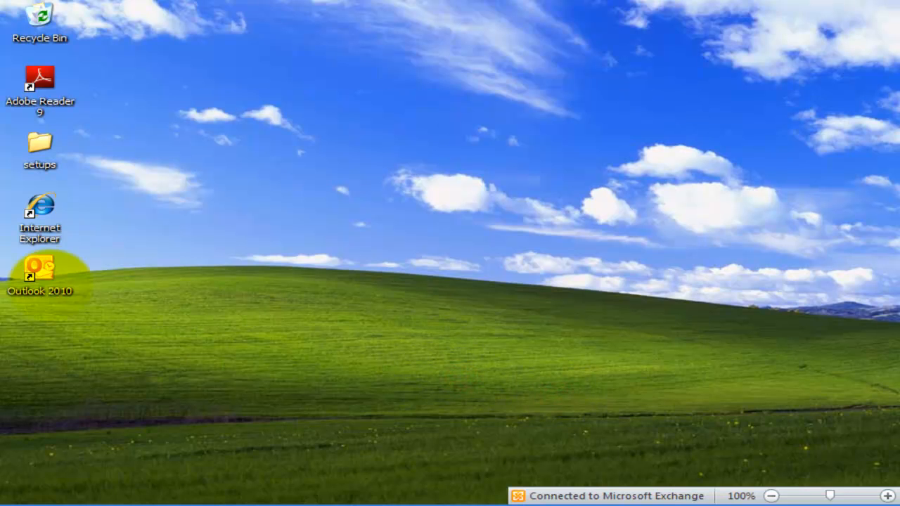
Switch to Outlook 2010 and specify Ongoing Cases under the Team Helpdesk SP public folder as the ongoing cases subfolder
double_click(45, 276)
double_click(44, 272)
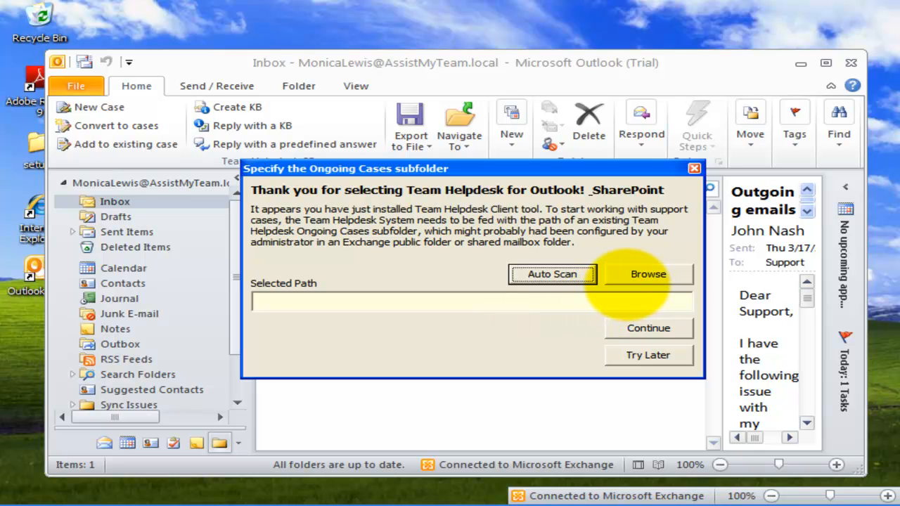
left_click(643, 275)
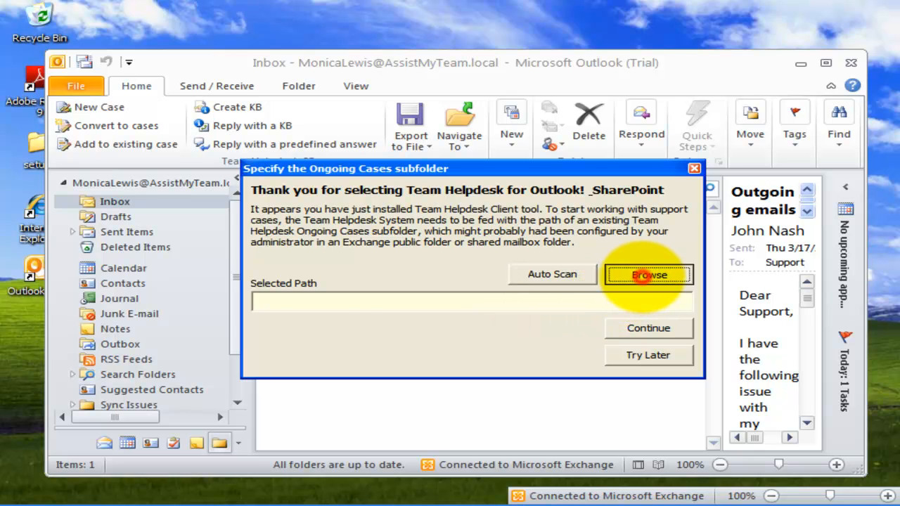
left_click(528, 258)
left_click(301, 339)
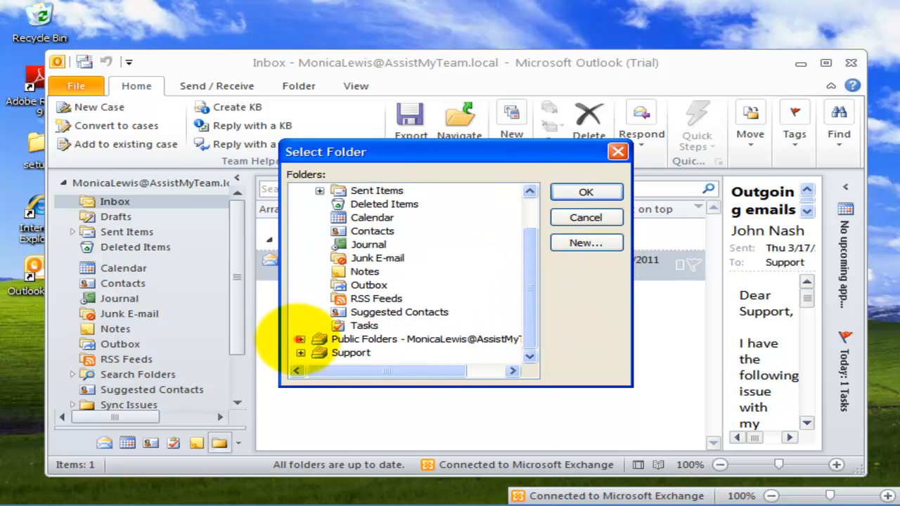
left_click(320, 351)
left_click(338, 339)
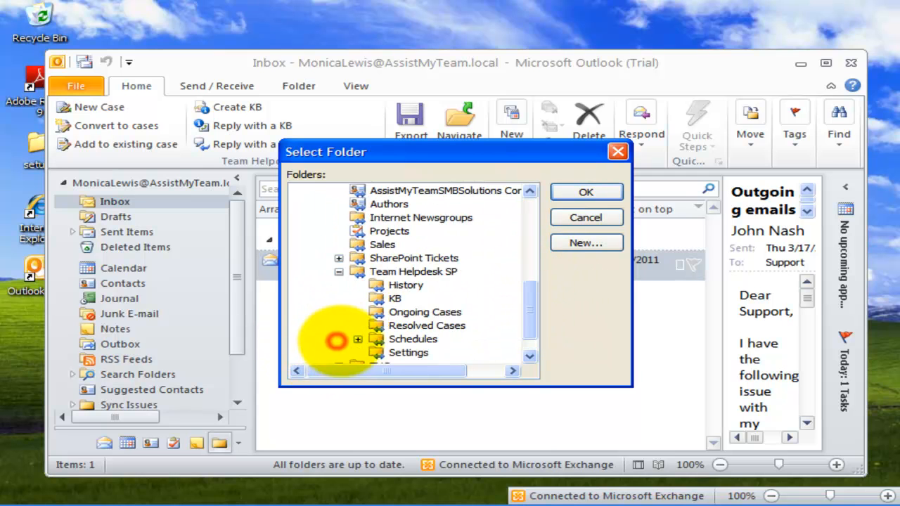
left_click(407, 312)
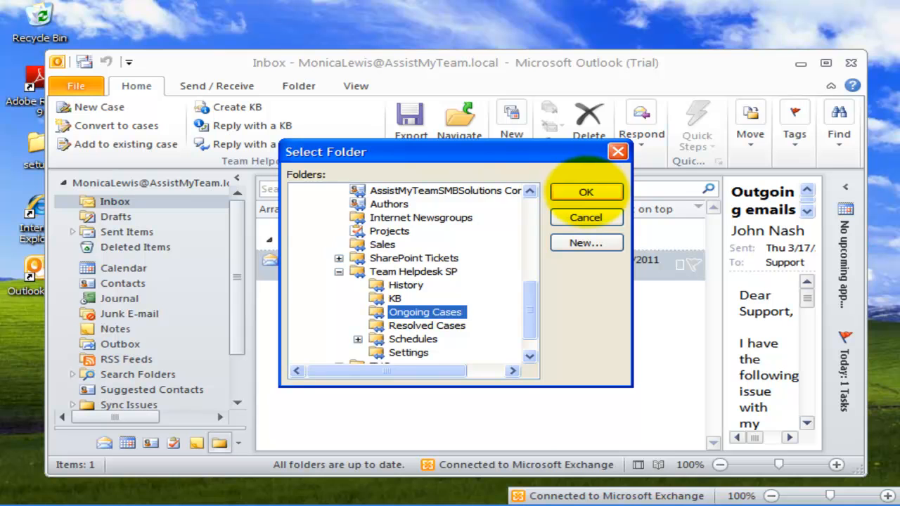
left_click(586, 190)
left_click(623, 313)
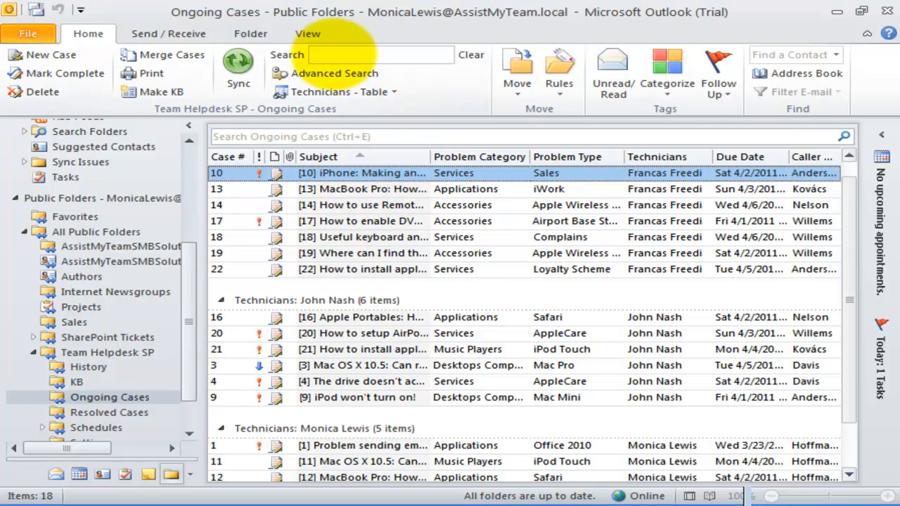
Examine the Team Helpdesk export formats, navigation options and context commands available for the Inbox email
scroll(197, 149, "up", 4)
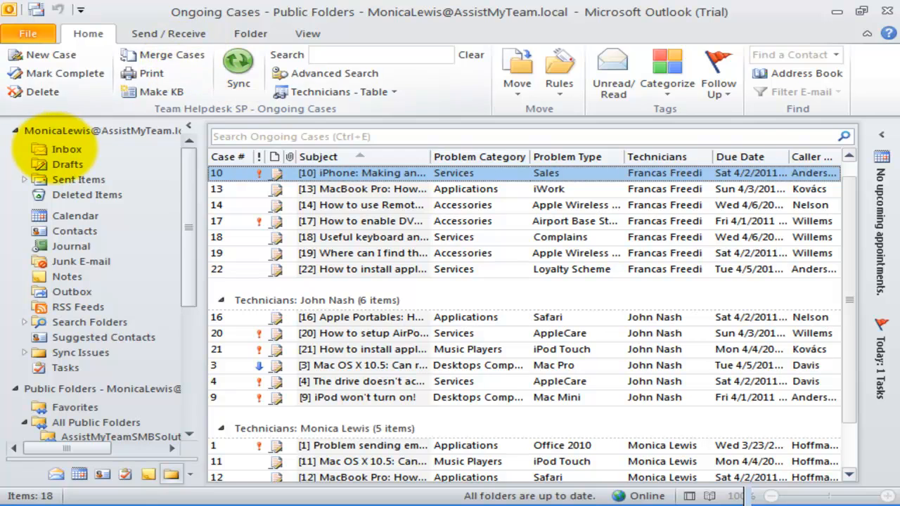
left_click(59, 150)
left_click(362, 88)
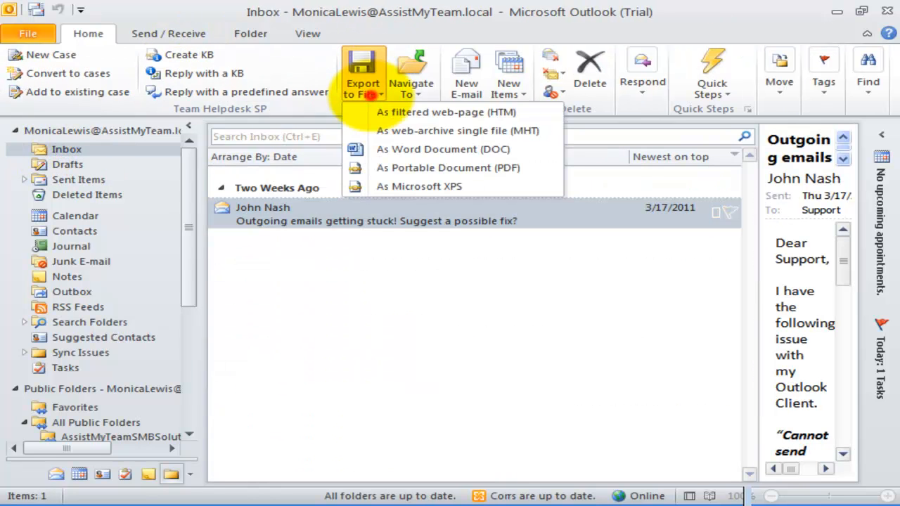
left_click(322, 252)
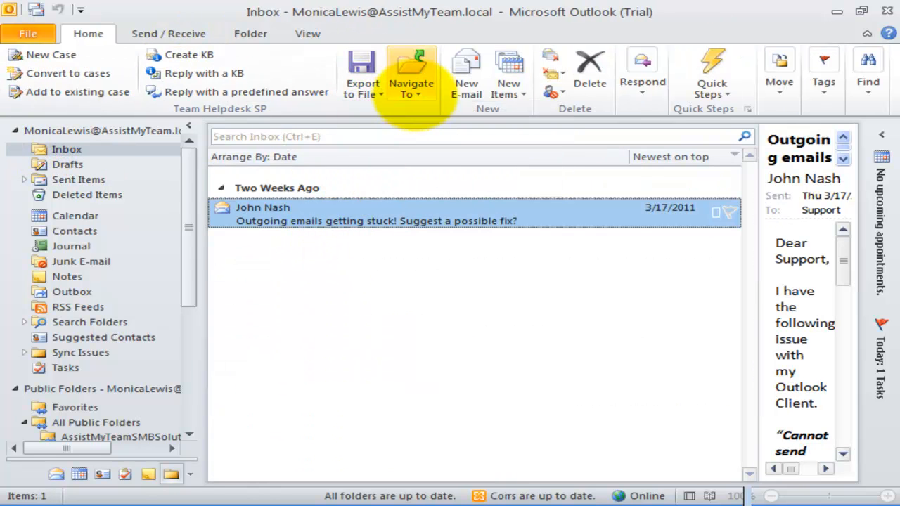
left_click(413, 92)
left_click(355, 218)
right_click(357, 218)
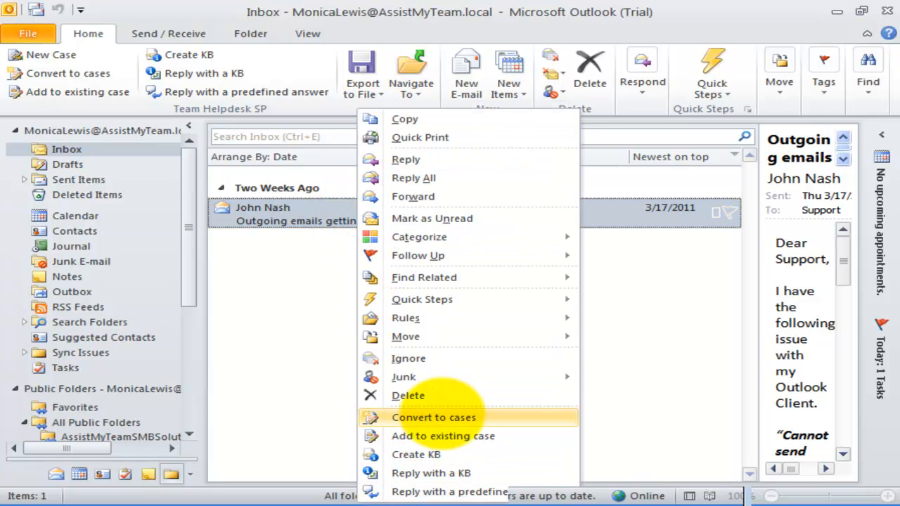
left_click(307, 361)
Open the email about outgoing emails getting stuck in a maximized window, review its Team Helpdesk commands, and close it
double_click(309, 214)
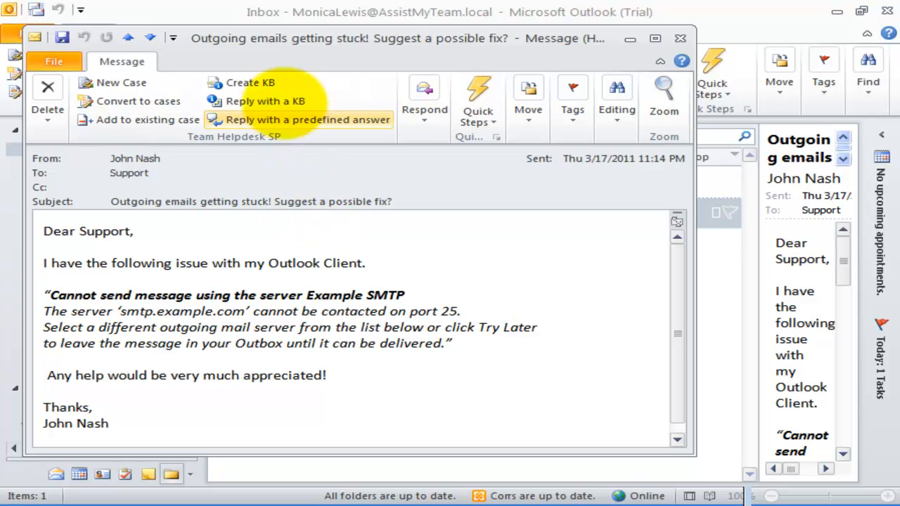
double_click(287, 37)
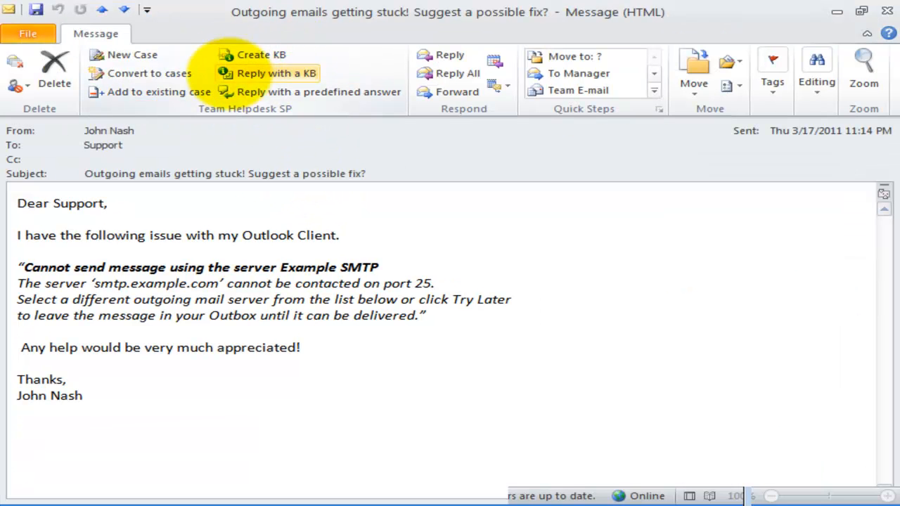
left_click(887, 12)
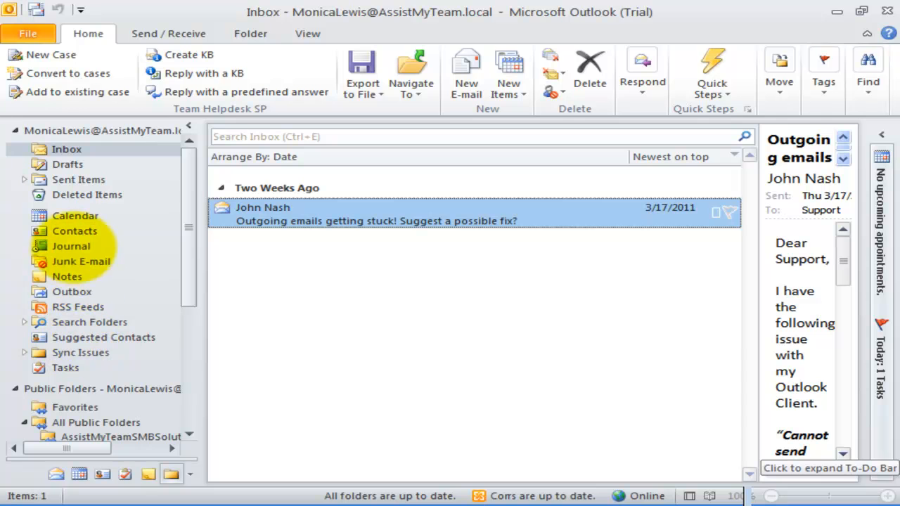
Examine the Team Helpdesk commands for the Contacts folder, including the options for adding contacts
left_click(74, 231)
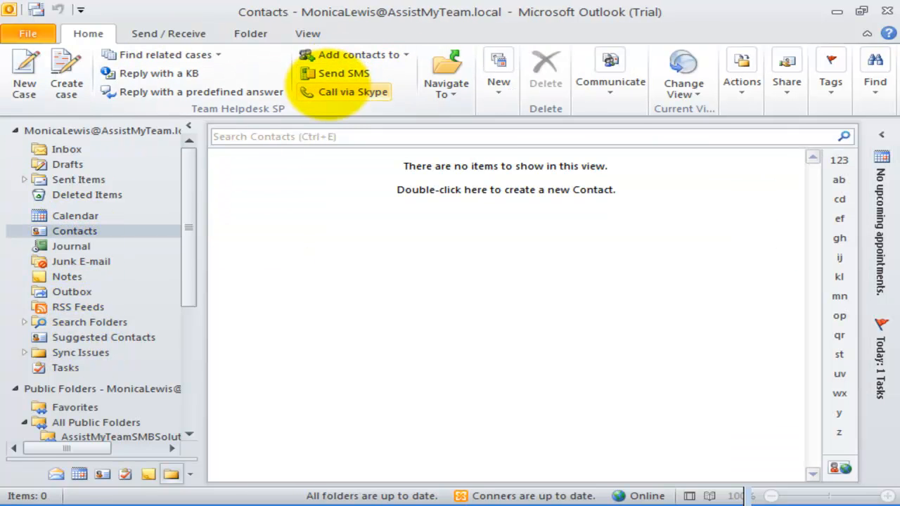
left_click(355, 54)
left_click(355, 54)
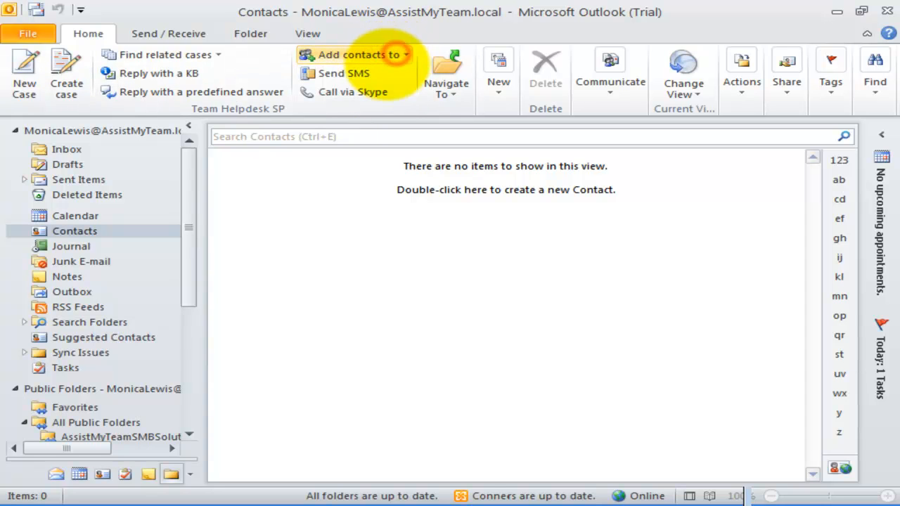
left_click(380, 242)
From the Inbox, review the Team Helpdesk Client SP tools and information page and return to the mail view
left_click(64, 150)
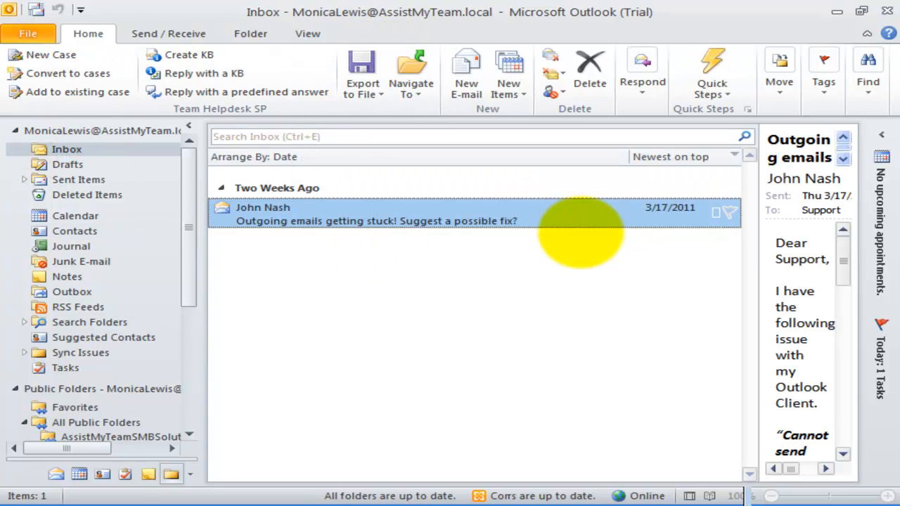
left_click(538, 246)
left_click(28, 33)
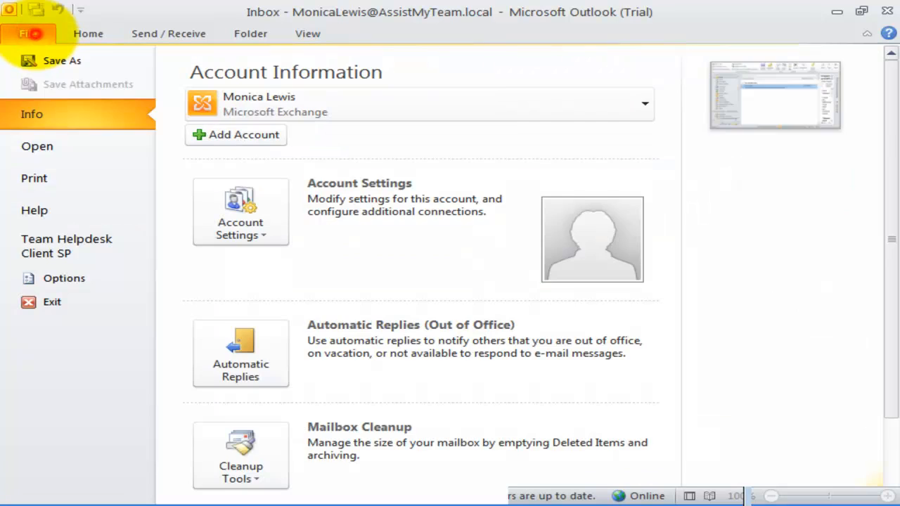
left_click(56, 244)
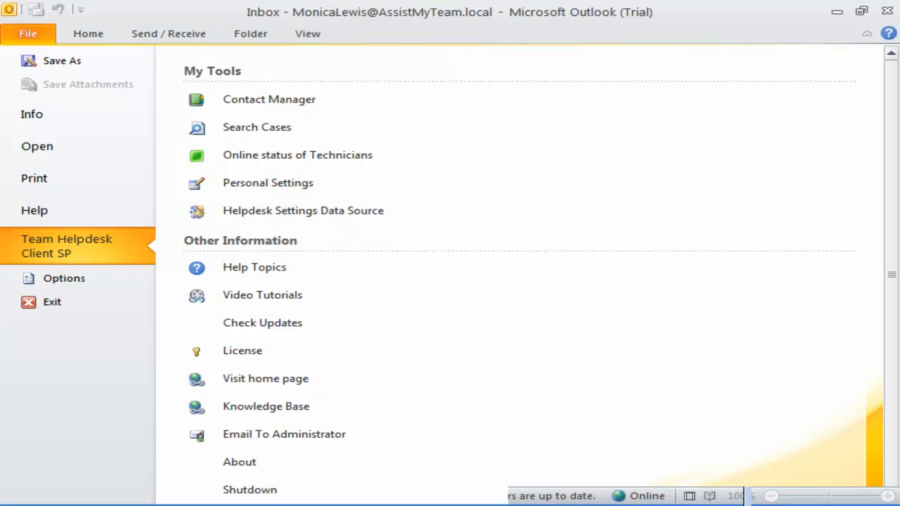
left_click(72, 320)
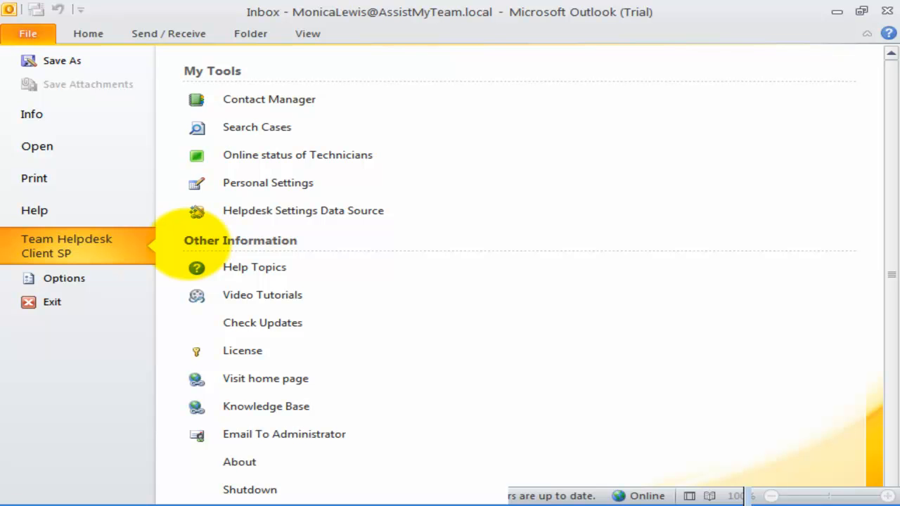
left_click(87, 33)
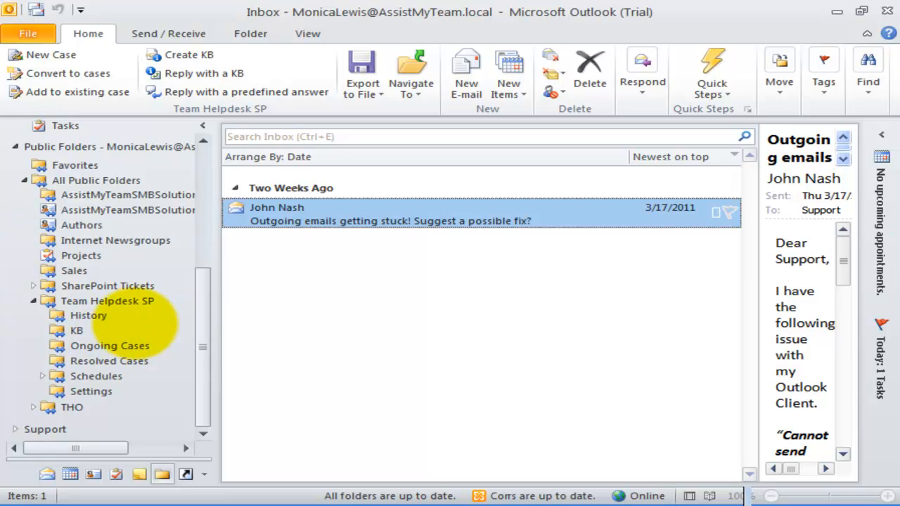
View the helpdesk History folder and the KB article on installing applications using the MacBook Air SuperDrive in the Notebooks category
left_click(88, 315)
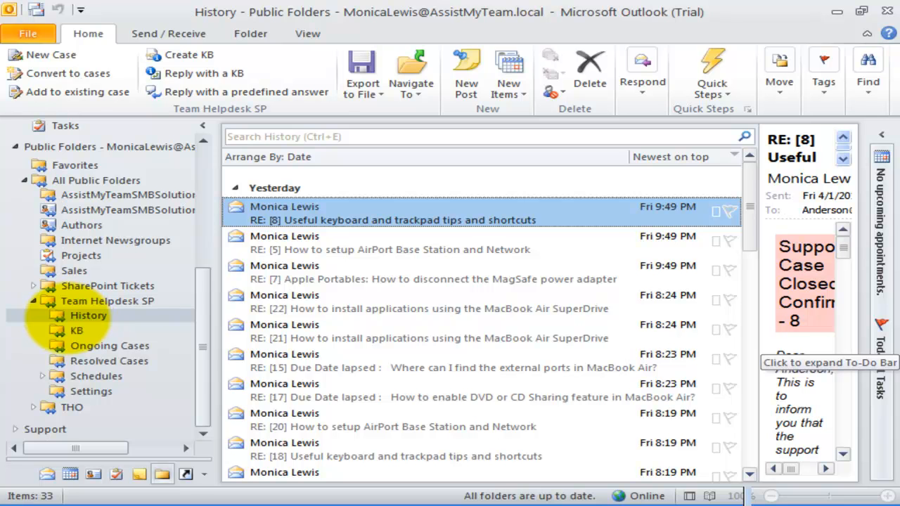
left_click(74, 331)
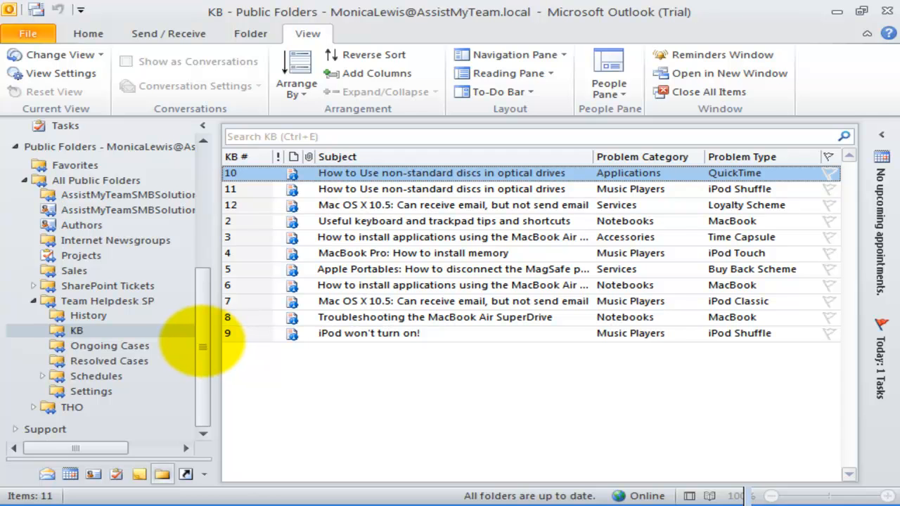
left_click(417, 284)
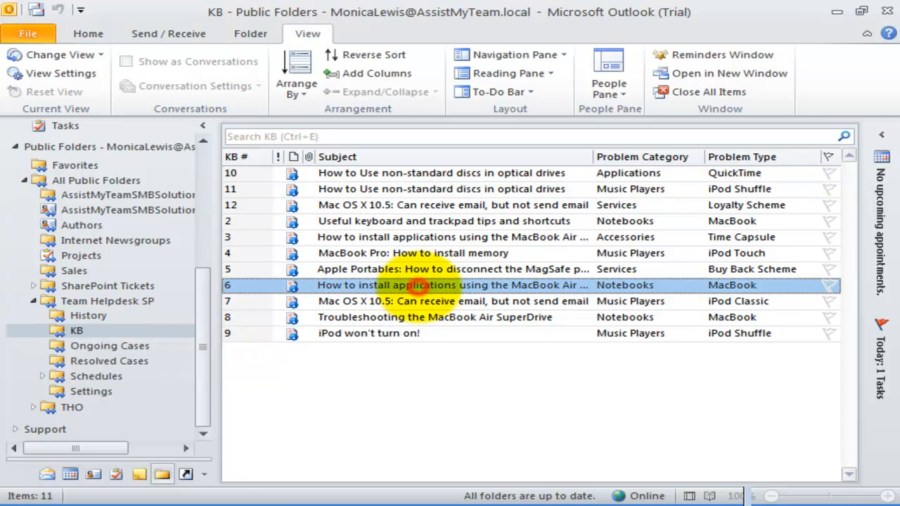
double_click(417, 285)
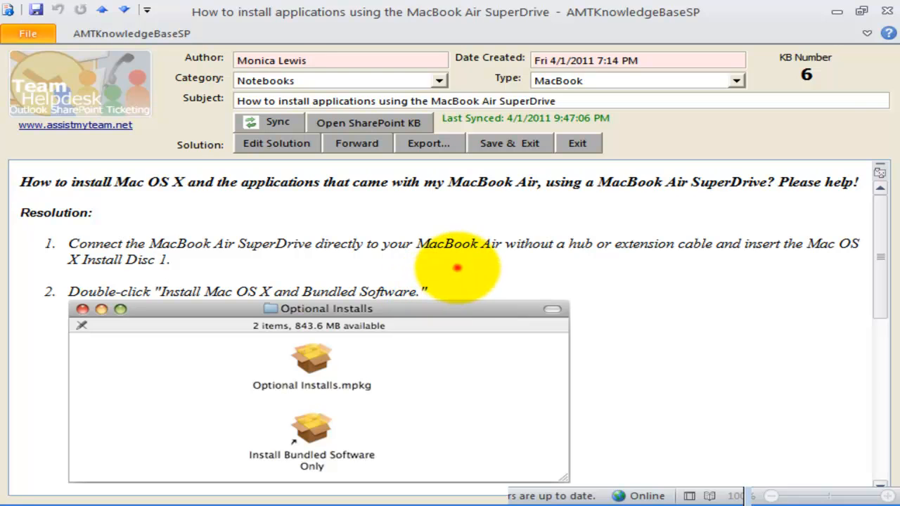
left_click(887, 11)
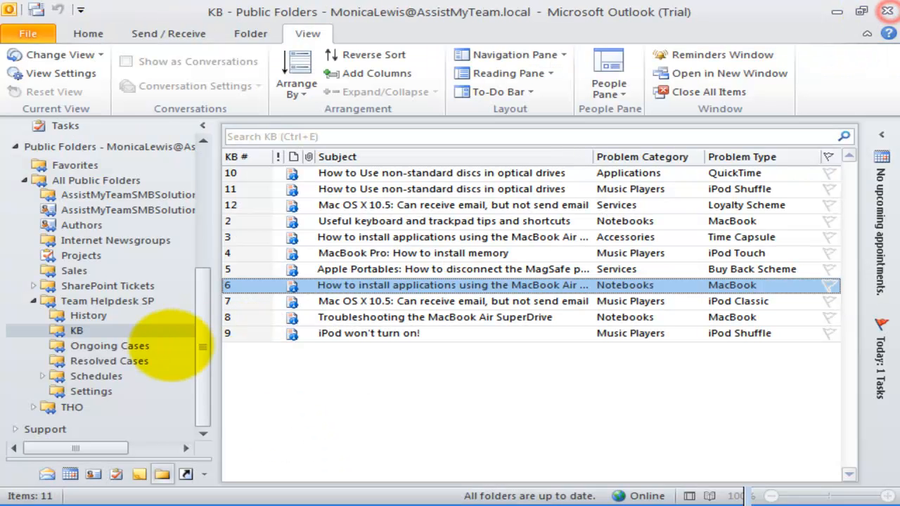
Review the Ongoing Cases folder and select case 3 about Mac OS X 10.5
left_click(130, 346)
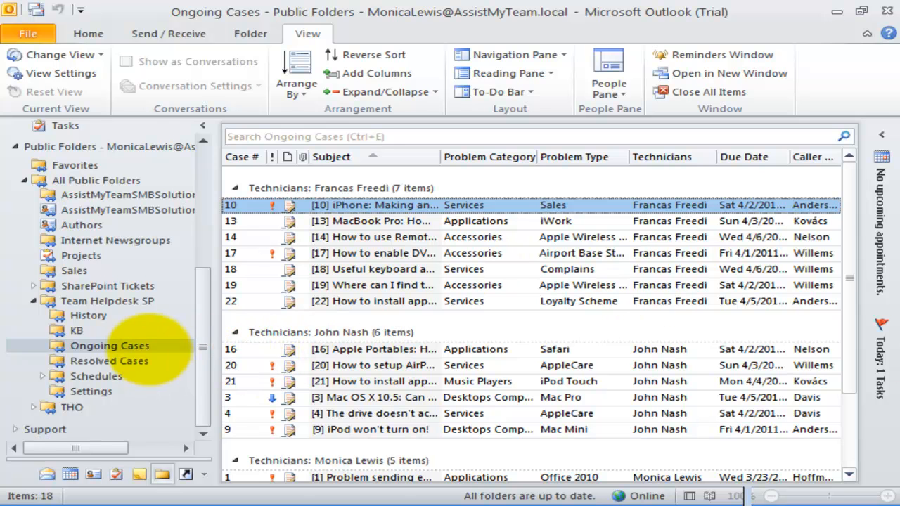
left_click(134, 345)
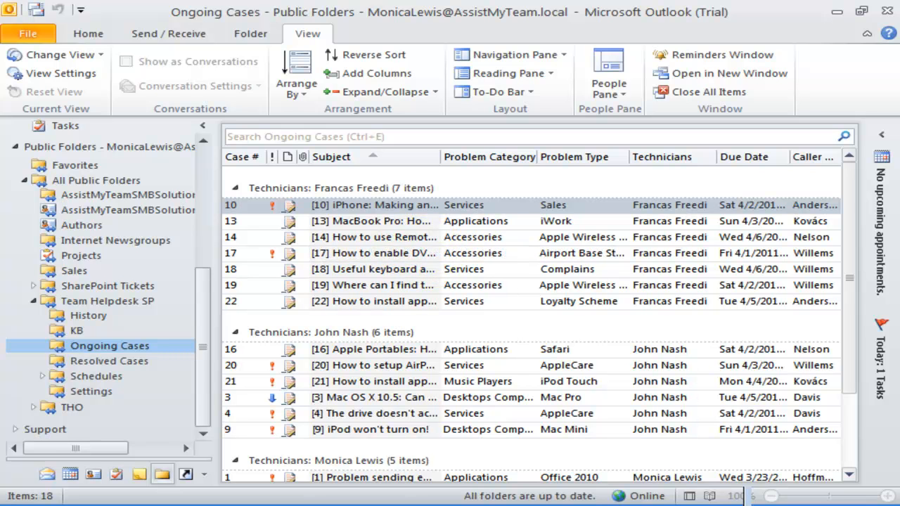
left_click(404, 270)
left_click(410, 397)
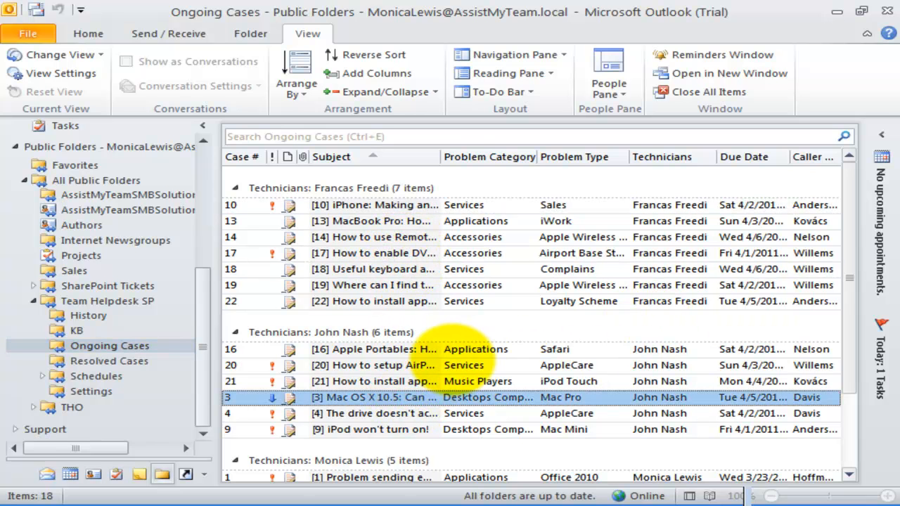
Open ongoing case 20 about setting up the AirPort Base Station, review its support request form, and close it
left_click(415, 365)
left_click(436, 381)
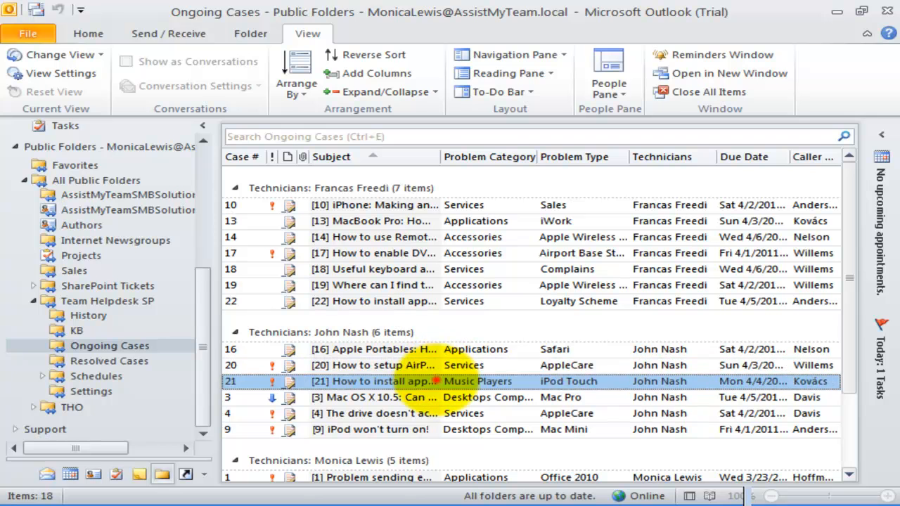
left_click(433, 367)
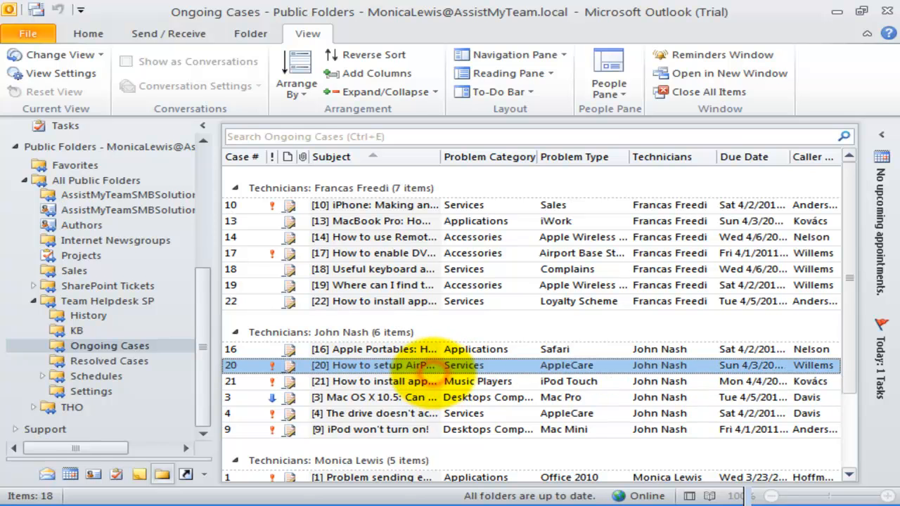
double_click(430, 367)
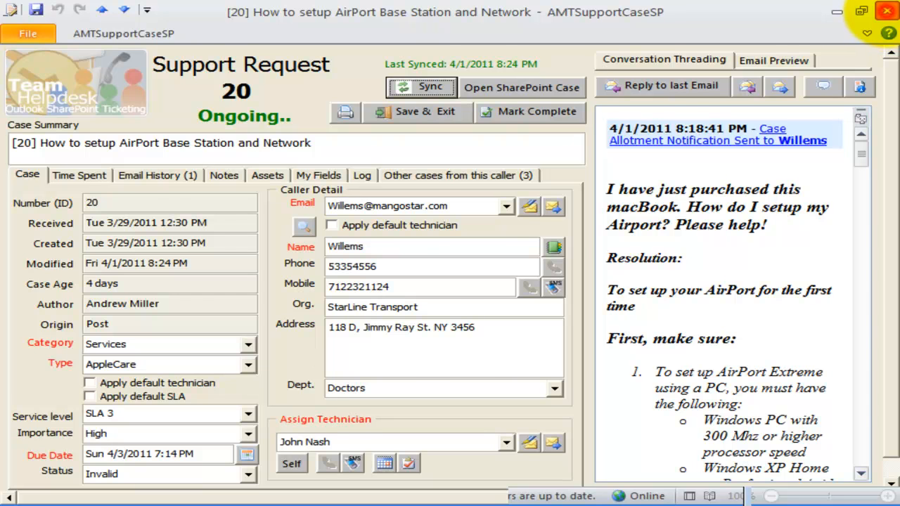
left_click(885, 11)
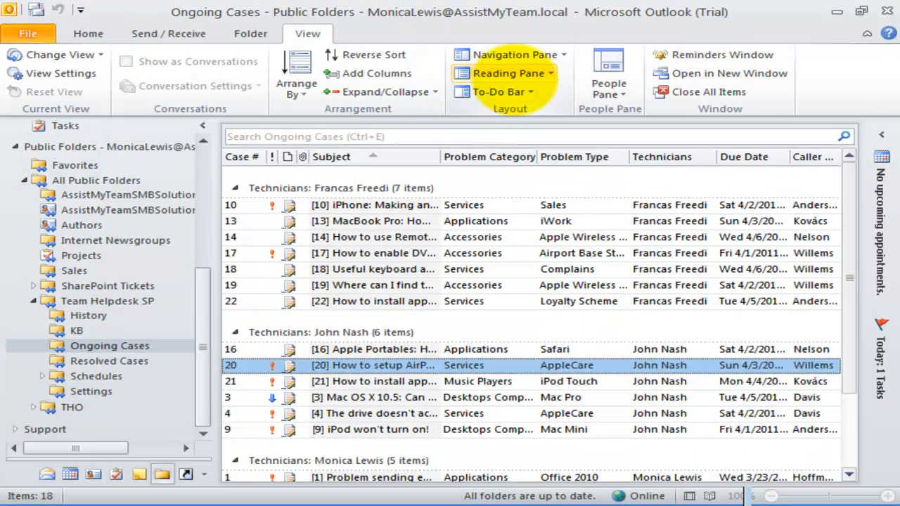
Show the reading pane on the right for Ongoing Cases and minimize the folder navigation pane
left_click(552, 74)
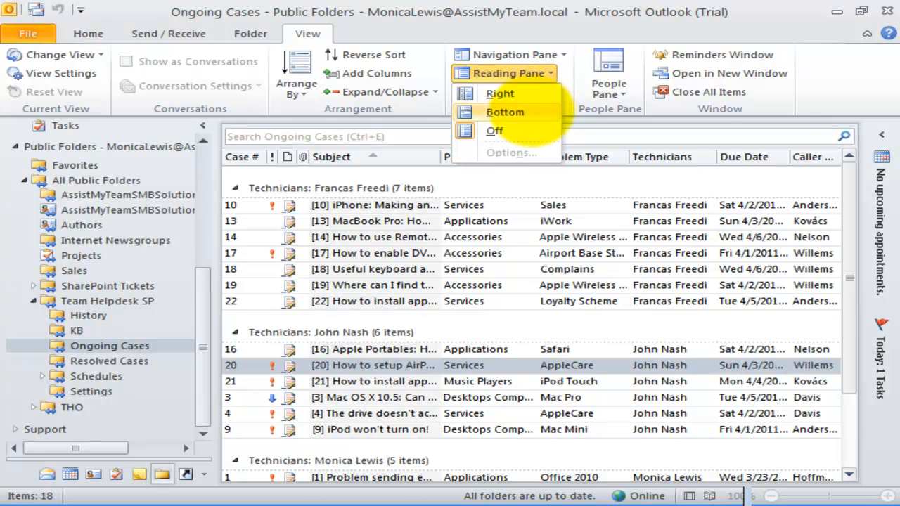
left_click(499, 93)
left_click(202, 125)
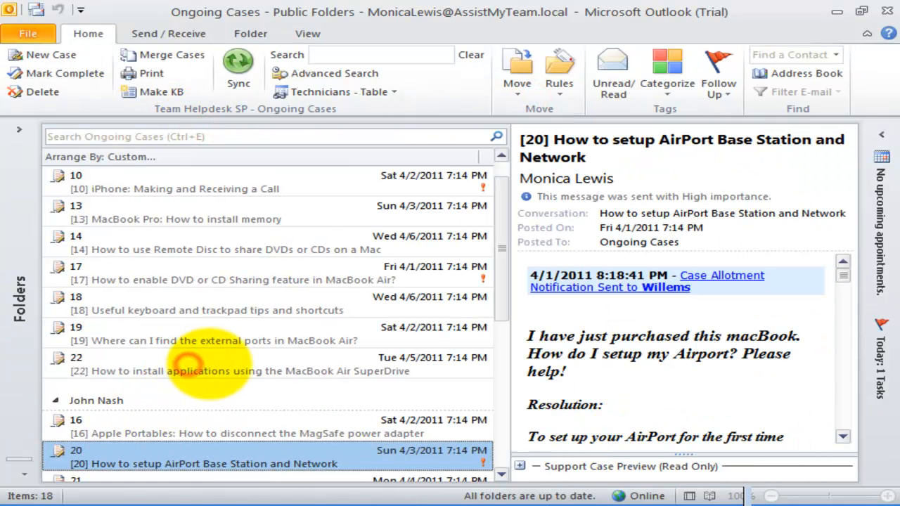
Preview case 22 with its Support Case Preview expanded and the reading pane widened to examine the case, asset and custom fields
left_click(188, 362)
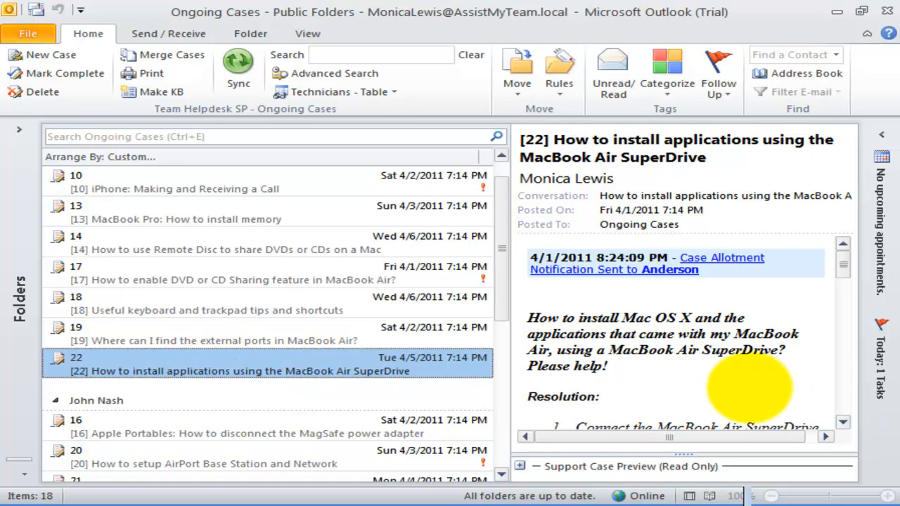
left_click(521, 465)
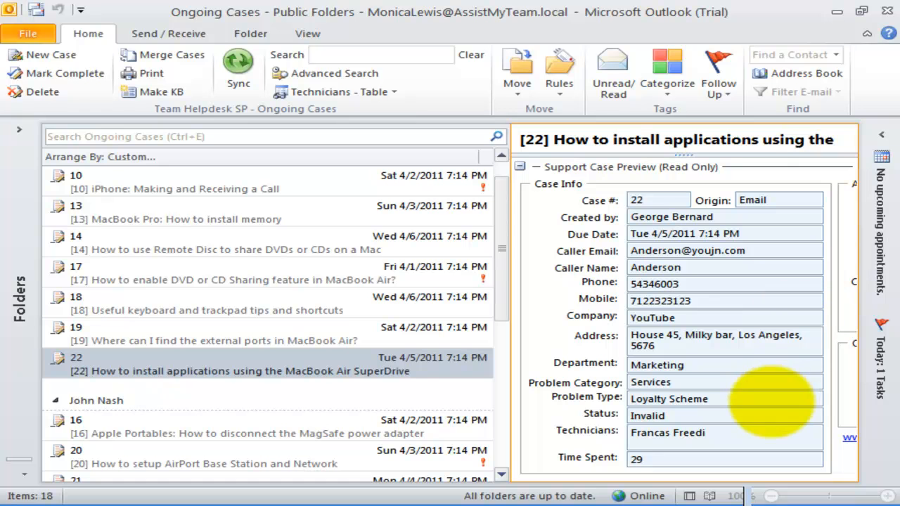
left_click_drag(511, 252, 278, 243)
left_click(491, 220)
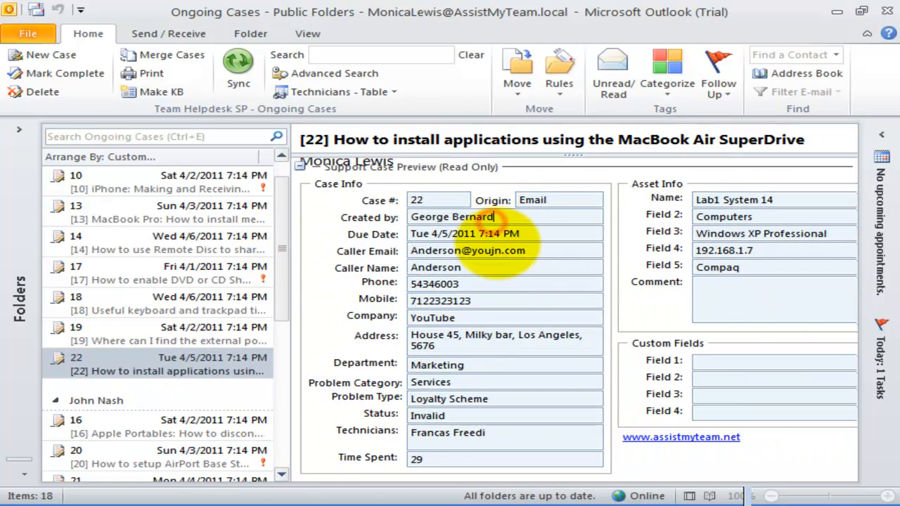
left_click(500, 243)
left_click(560, 275)
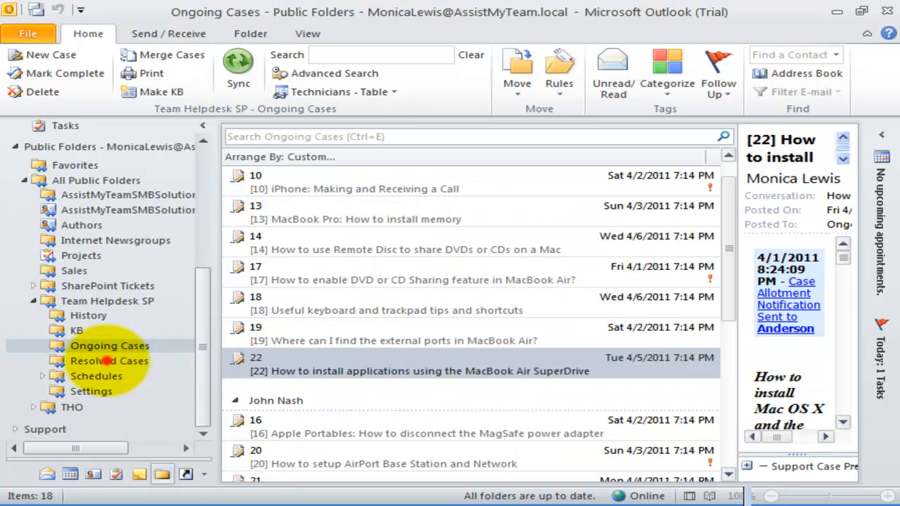
In the Resolved Cases folder, open case 5 about the AirPort Base Station, review its form, and close it
left_click(106, 361)
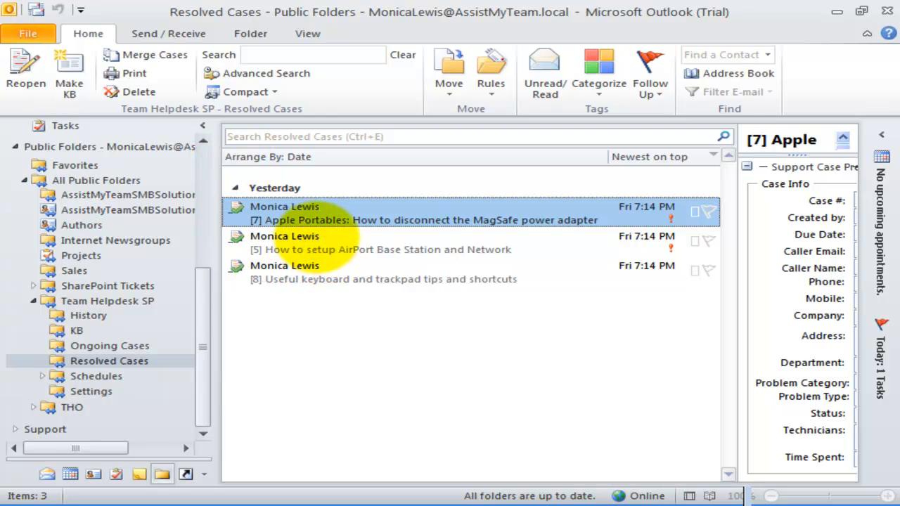
left_click(322, 241)
double_click(322, 241)
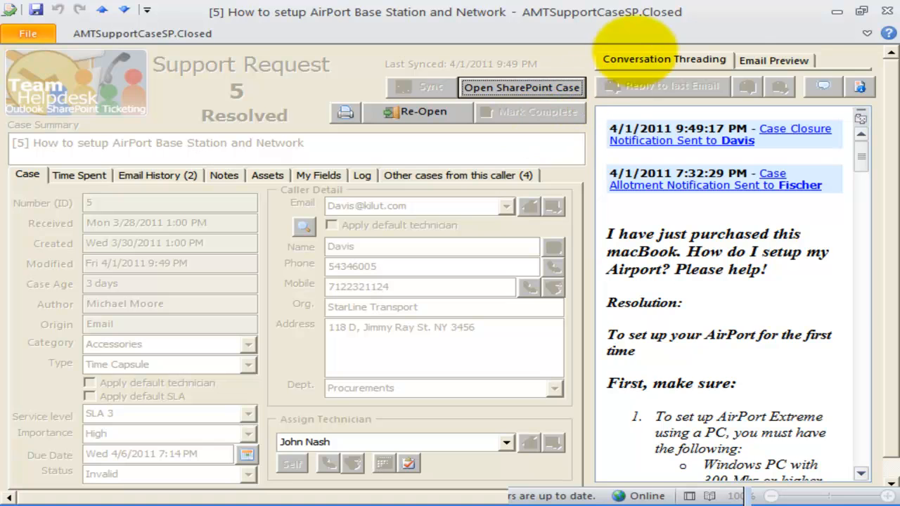
left_click(887, 11)
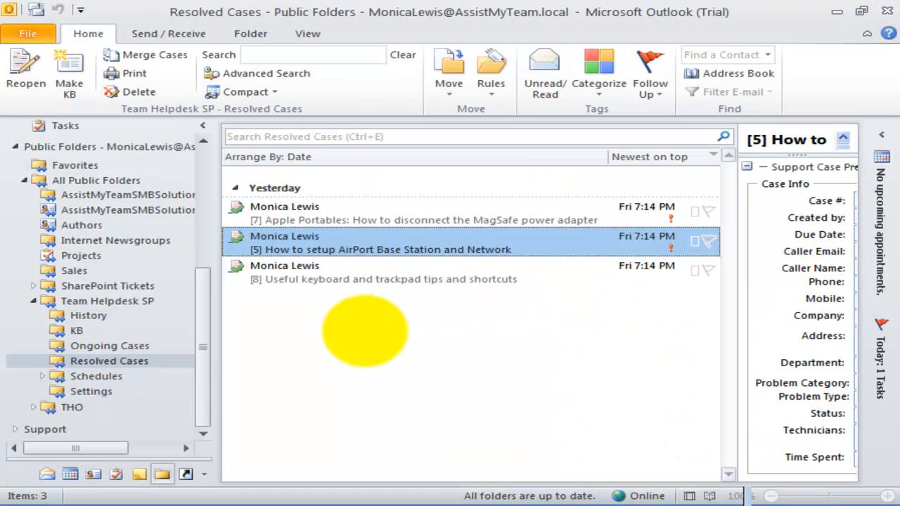
View the first two technicians' calendars under the Schedules folder, and the items in the helpdesk Settings folder
left_click(59, 376)
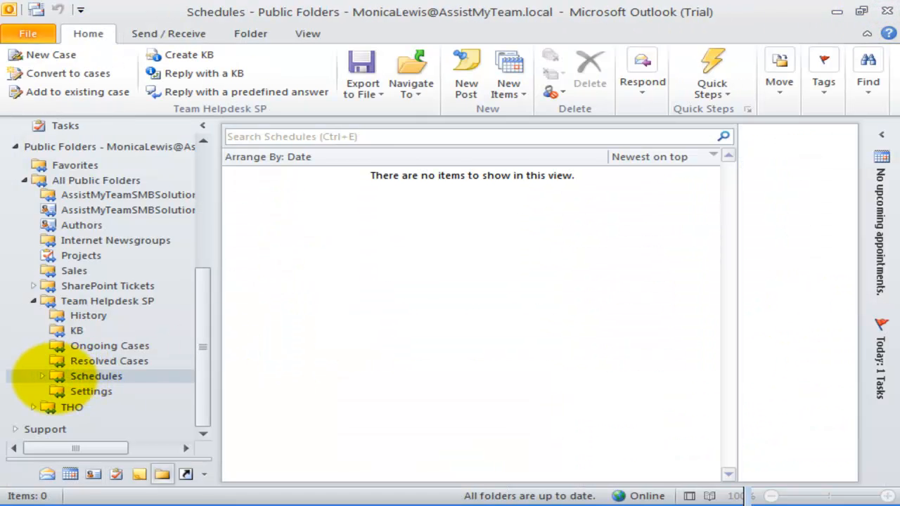
left_click(41, 376)
scroll(181, 365, "down", 1)
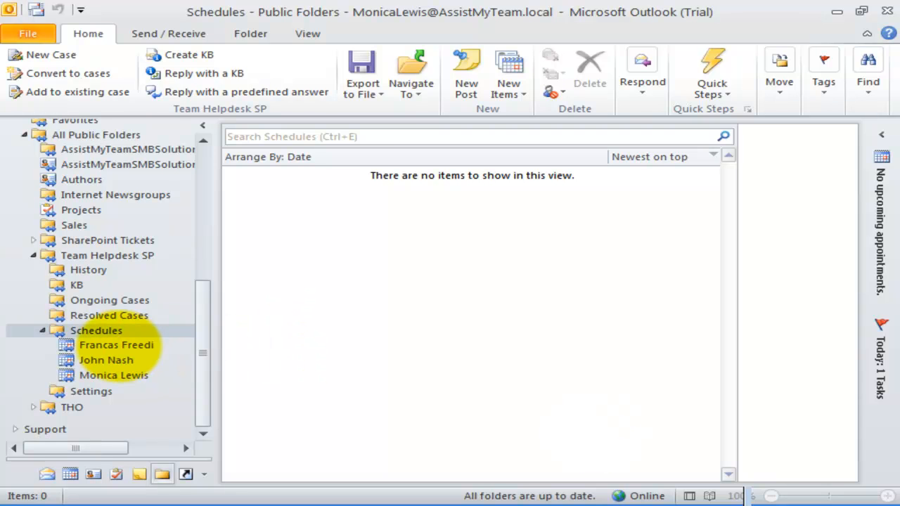
left_click(118, 345)
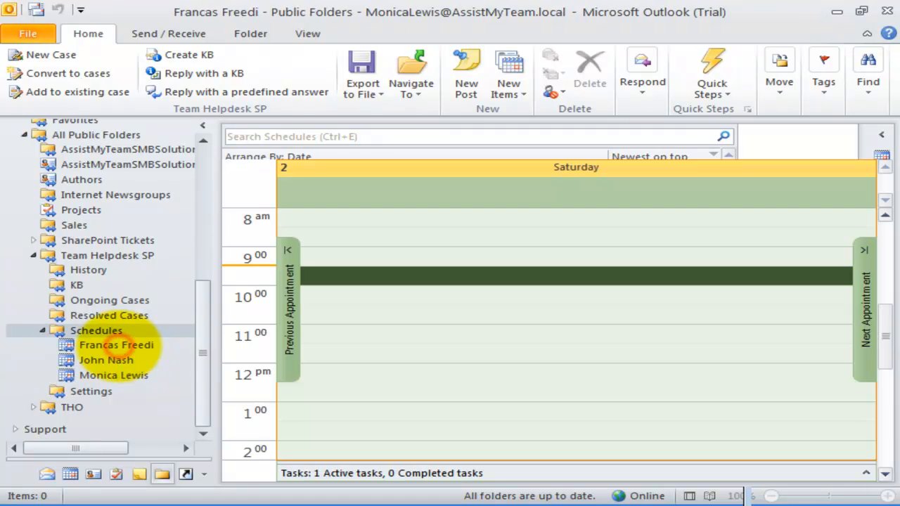
left_click_drag(202, 364, 203, 397)
left_click(114, 363)
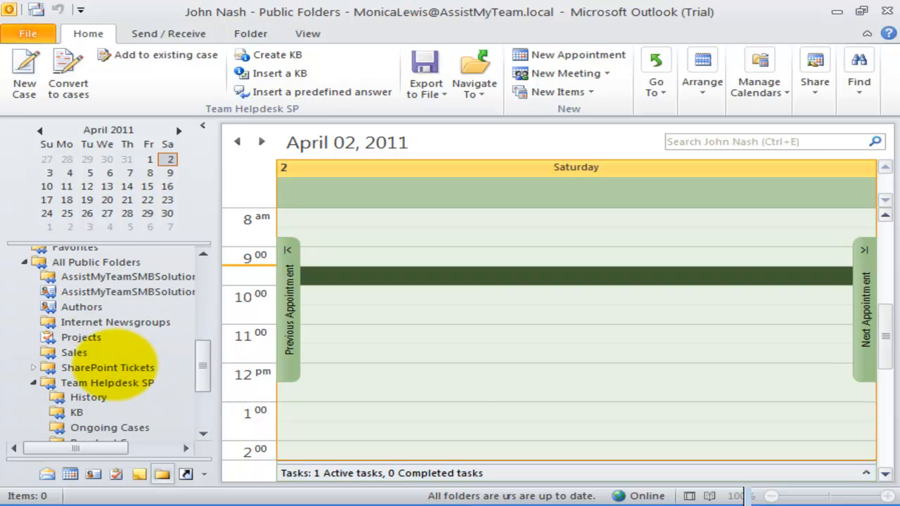
left_click_drag(201, 361, 203, 374)
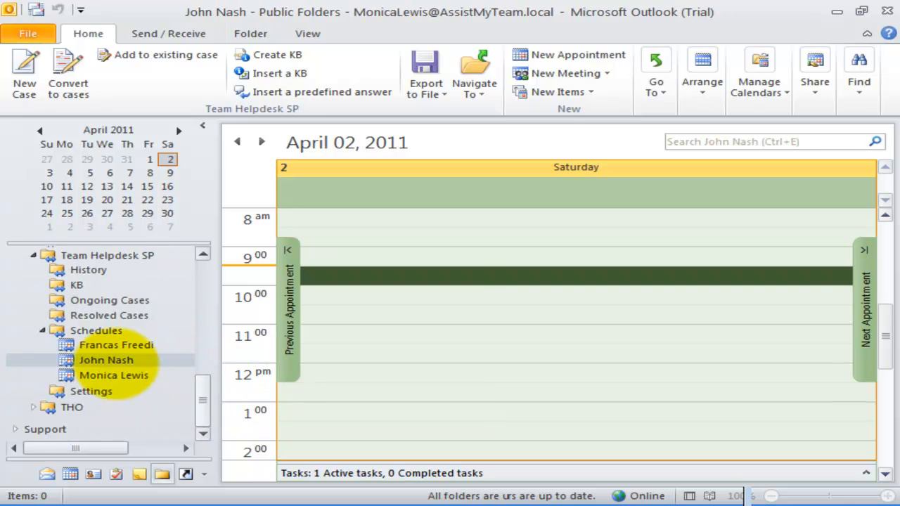
left_click(97, 338)
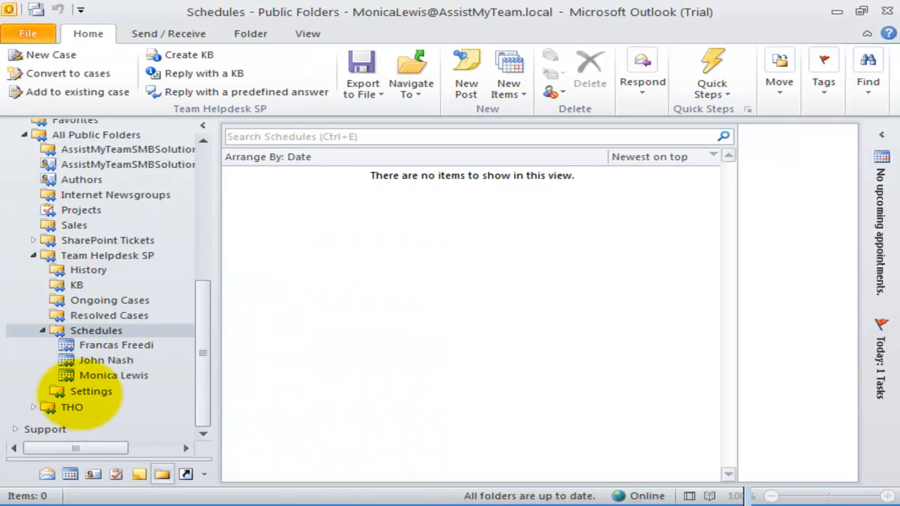
left_click(90, 392)
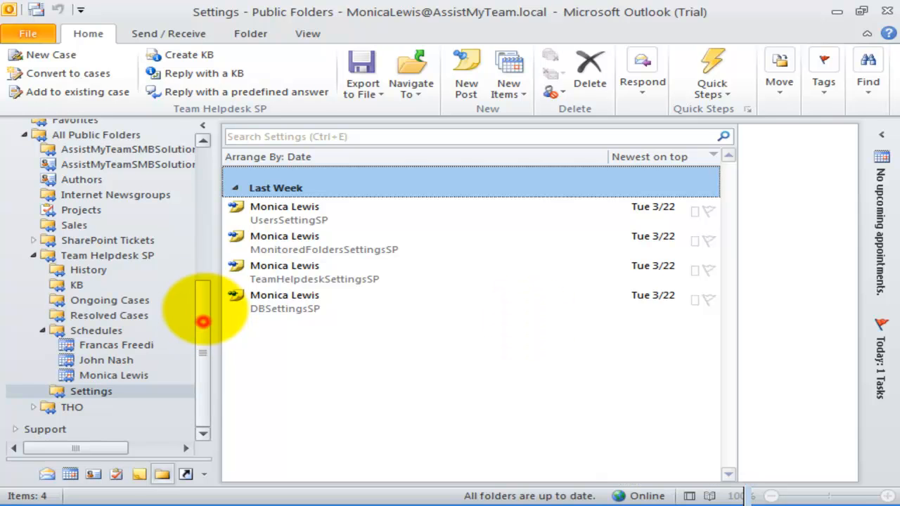
scroll(199, 344, "up", 1)
From the Ongoing Cases folder, create a new case with the summary "Problem with Printer!"
left_click(119, 315)
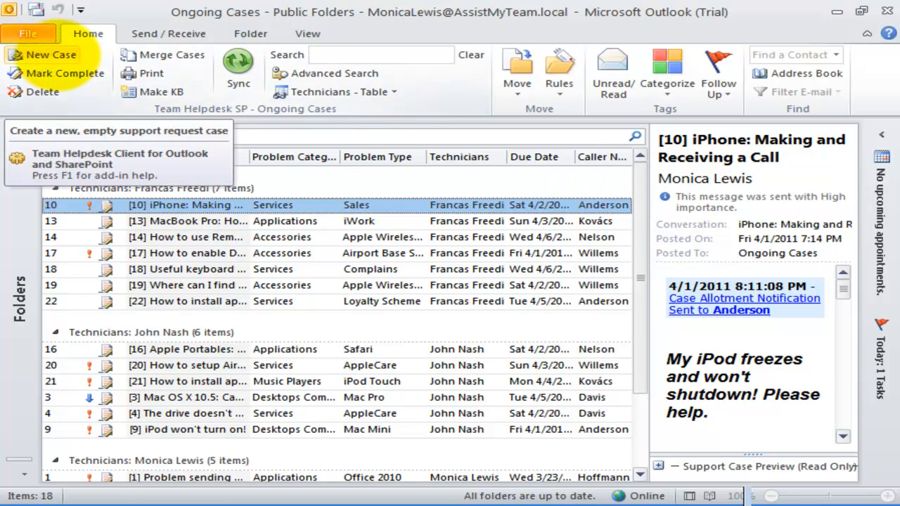
left_click(49, 55)
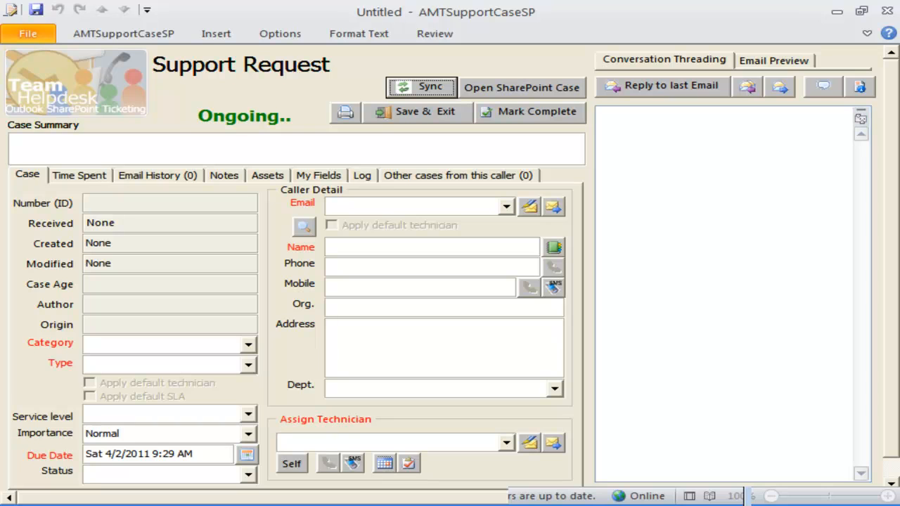
left_click(452, 149)
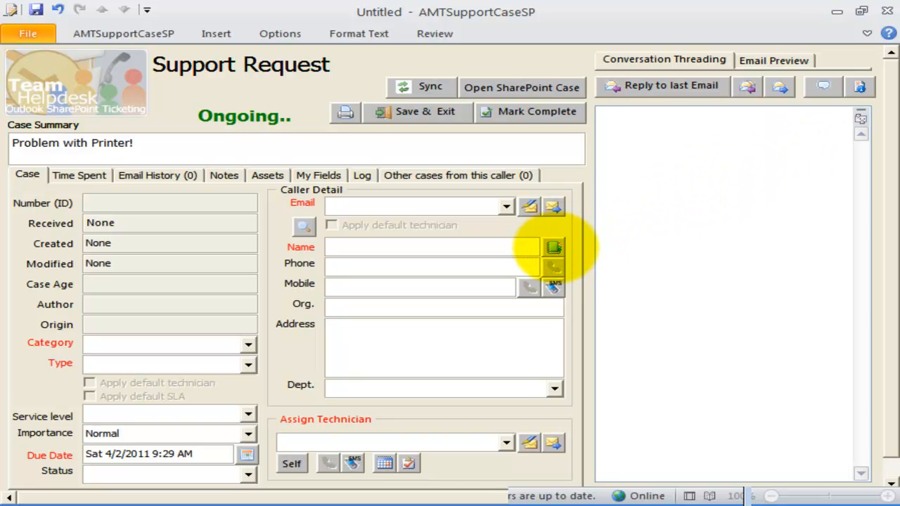
Fill in the caller details by adding the Sr. Manager contact from the Global Address List
left_click(555, 247)
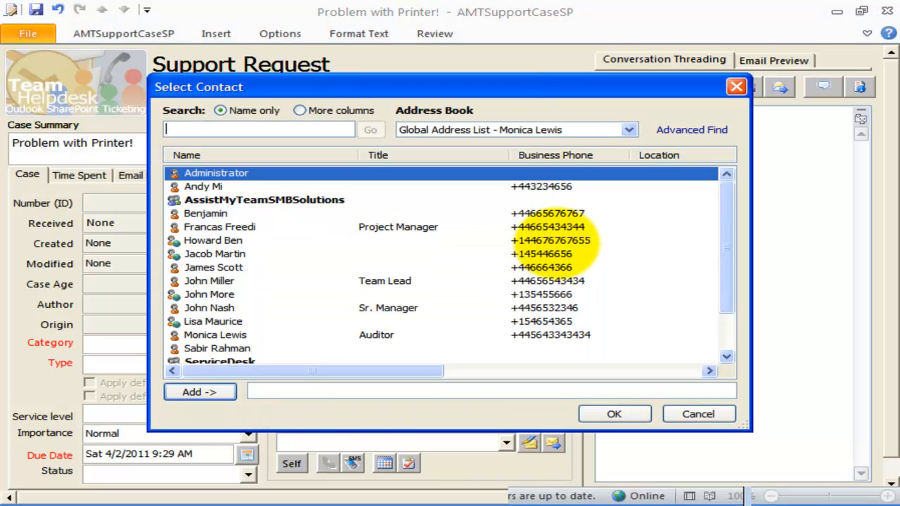
left_click(311, 257)
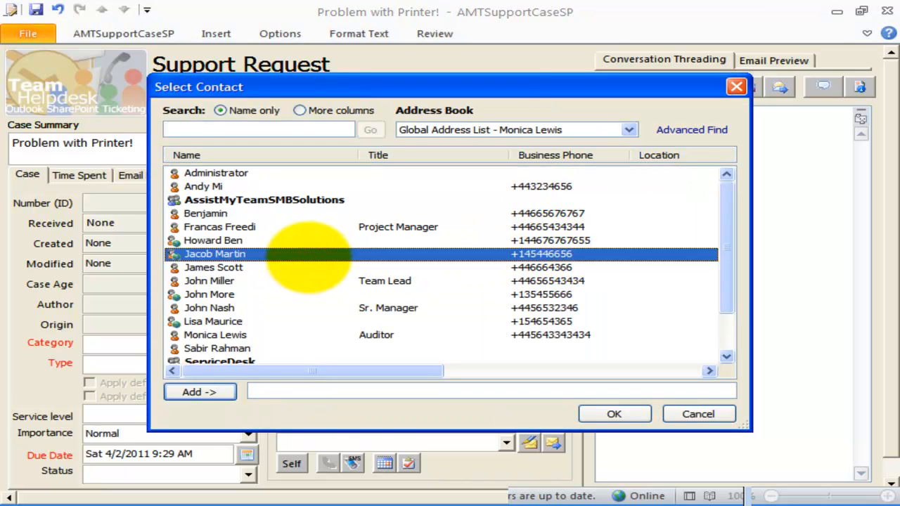
left_click(264, 308)
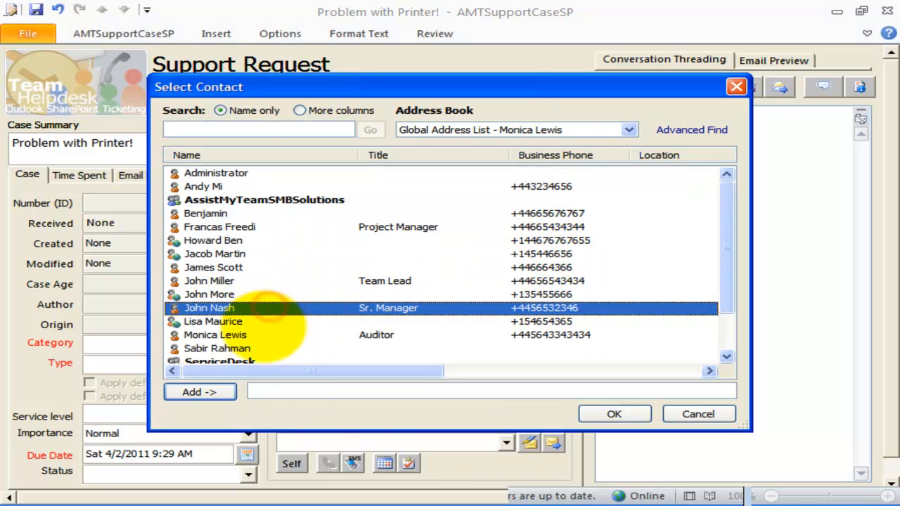
left_click(206, 392)
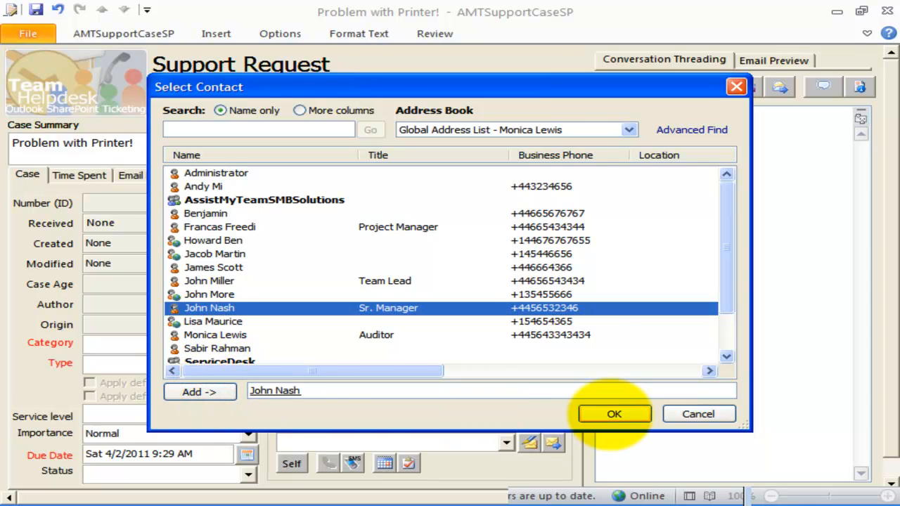
left_click(612, 414)
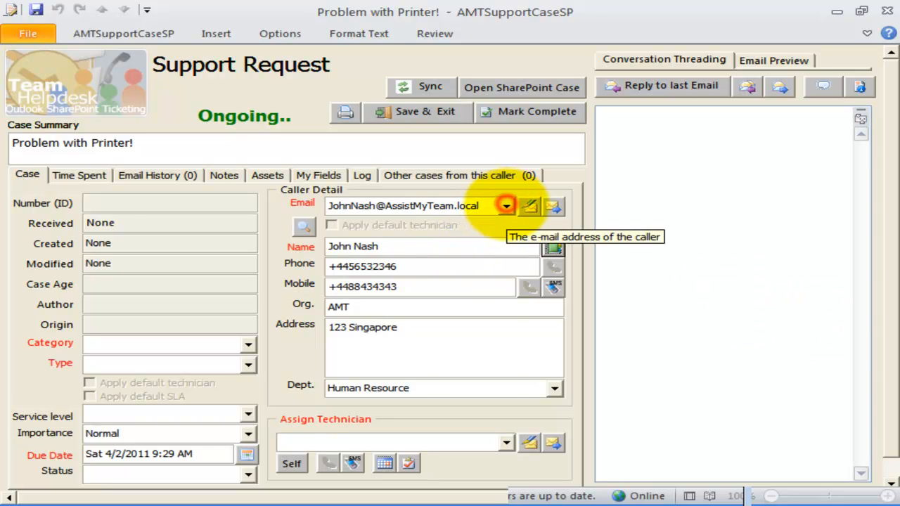
Replace the caller by choosing the Angel Heart Hospital caller's address from the list of caller e-mails
left_click(506, 204)
scroll(545, 260, "down", 3)
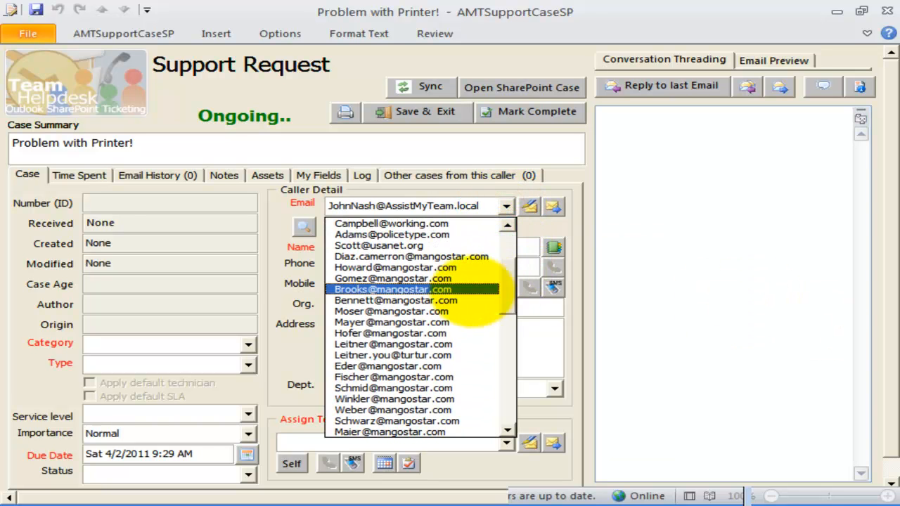
left_click(430, 300)
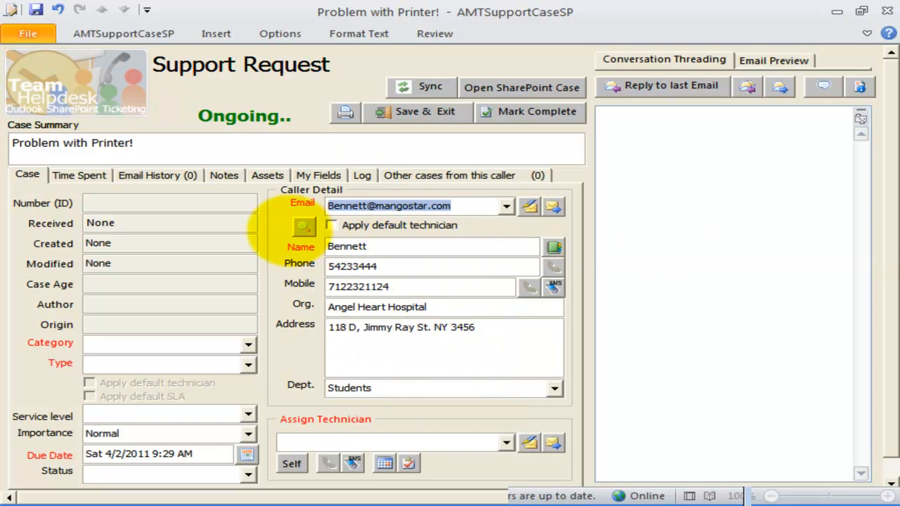
Search for the Michellin Fashion caller by name and insert that caller's details into the case
left_click(304, 226)
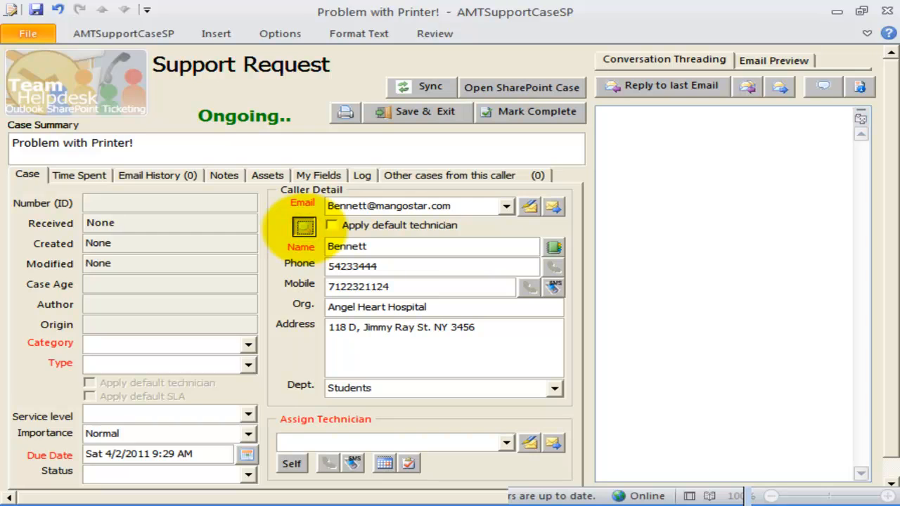
left_click(251, 85)
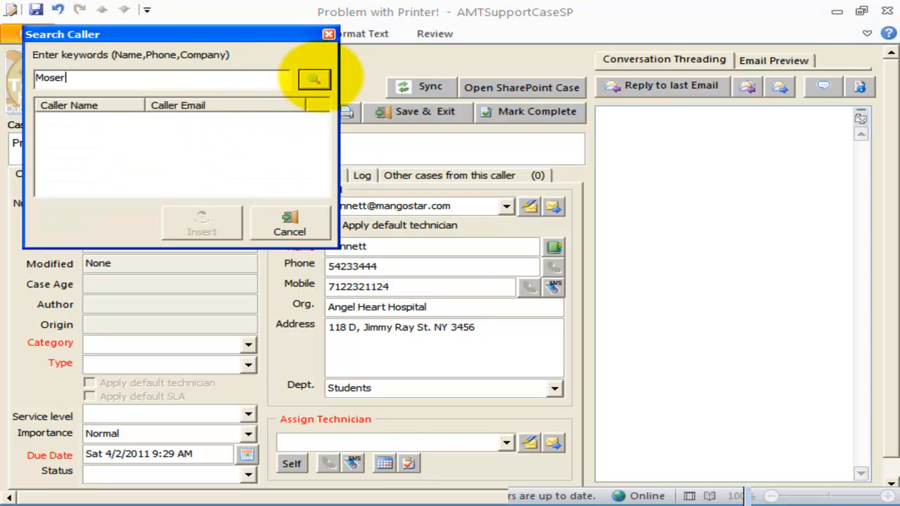
left_click(313, 79)
left_click(186, 121)
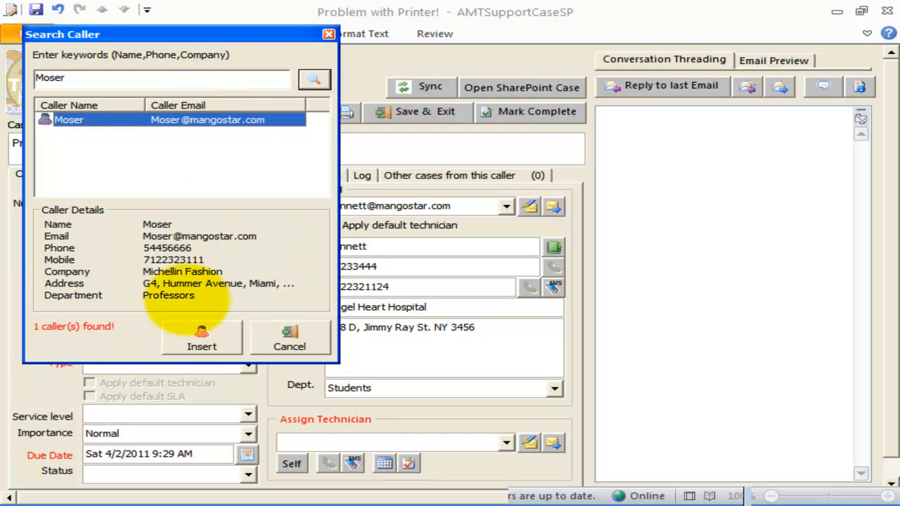
left_click(202, 338)
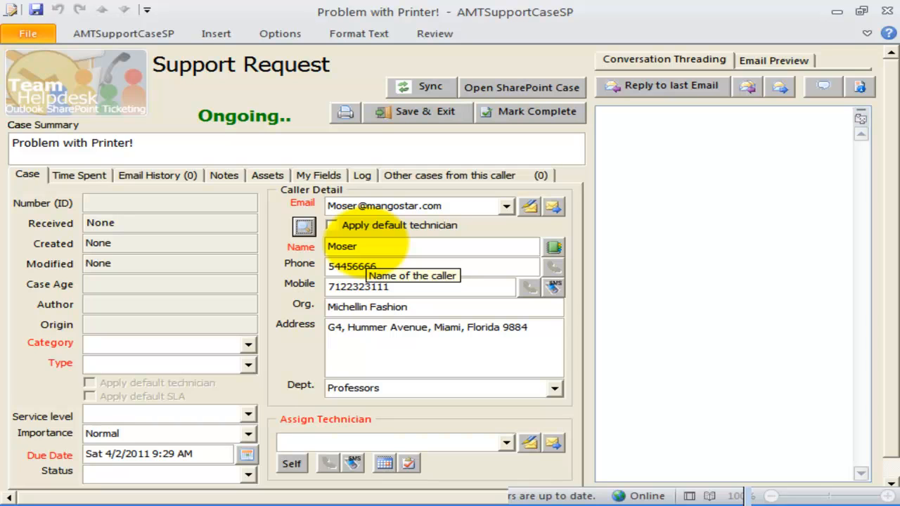
Enter a case description stating that the caller is facing a problem with the printer and its power button seems not to respond
left_click(677, 130)
type("Moser is facing problem with Printer! Seems like the power button is not responding.")
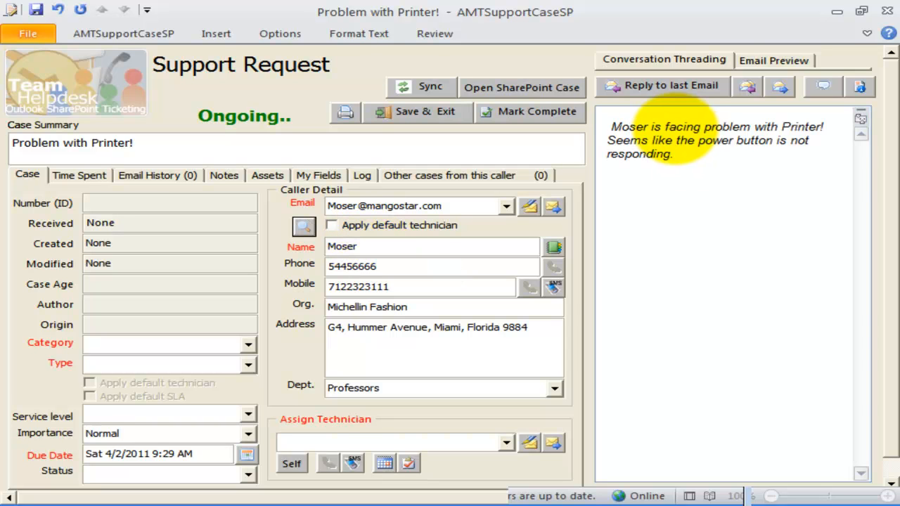
Close the printer problem case and save its changes
left_click(884, 11)
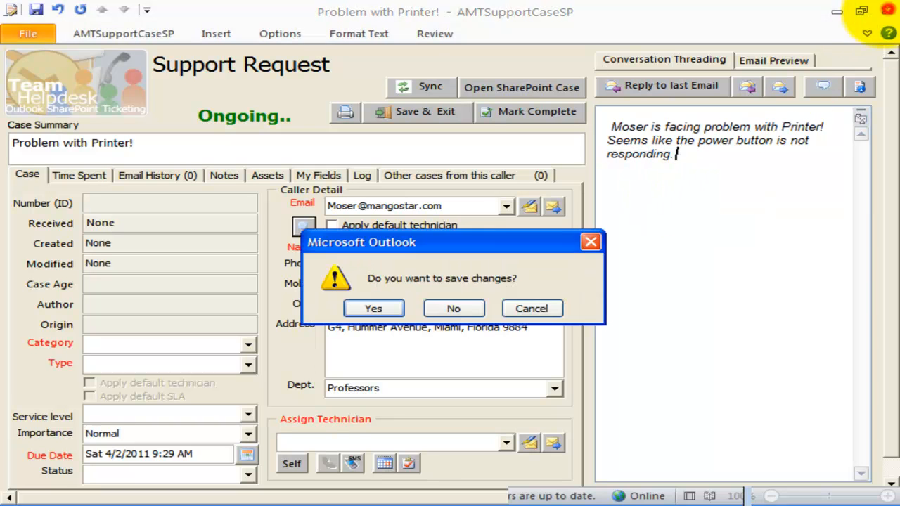
left_click(373, 309)
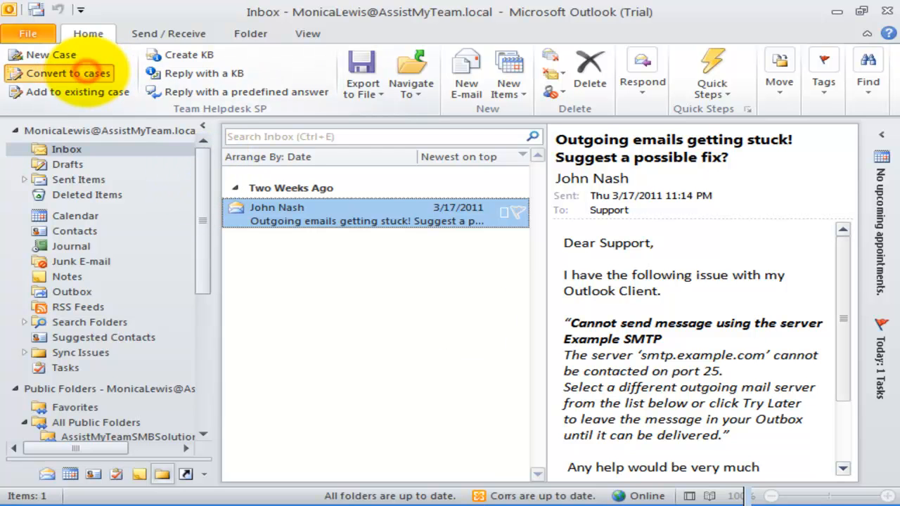
Convert the inbox e-mail about outgoing emails getting stuck into a support case and open the linked Outlook case
left_click(87, 73)
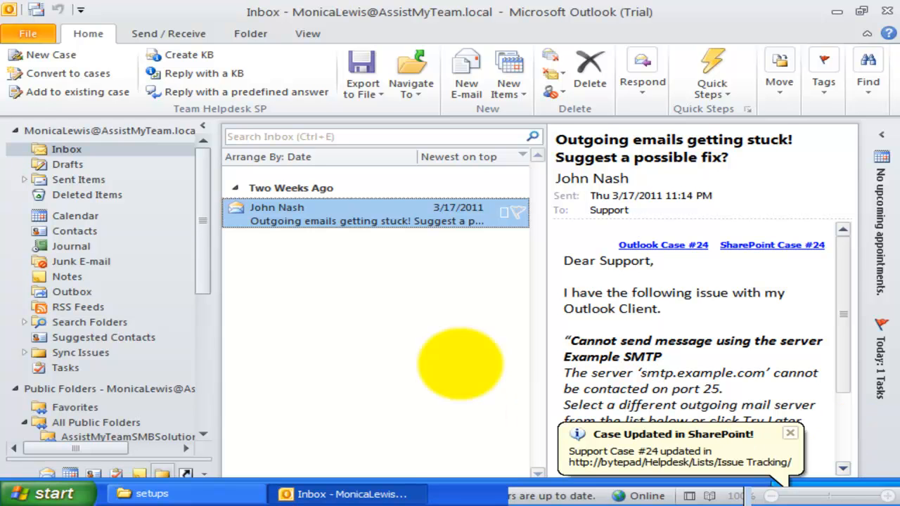
left_click(733, 445)
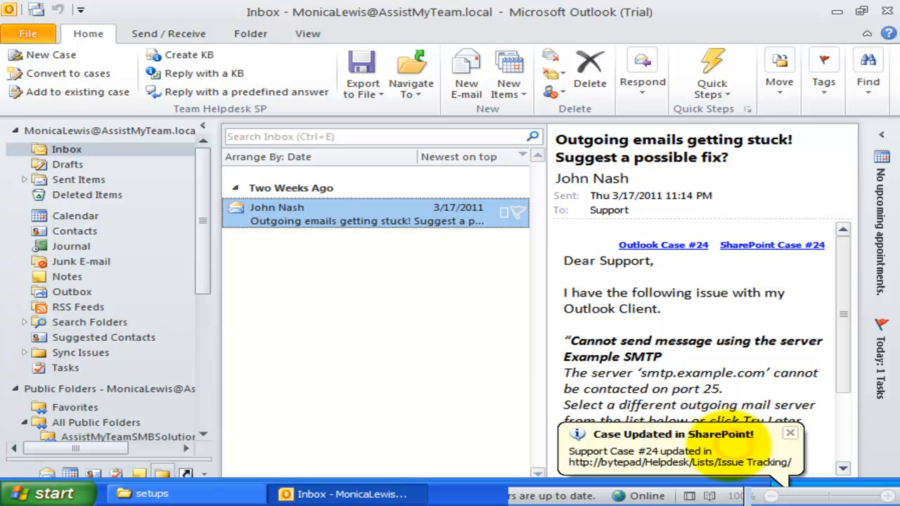
left_click(728, 445)
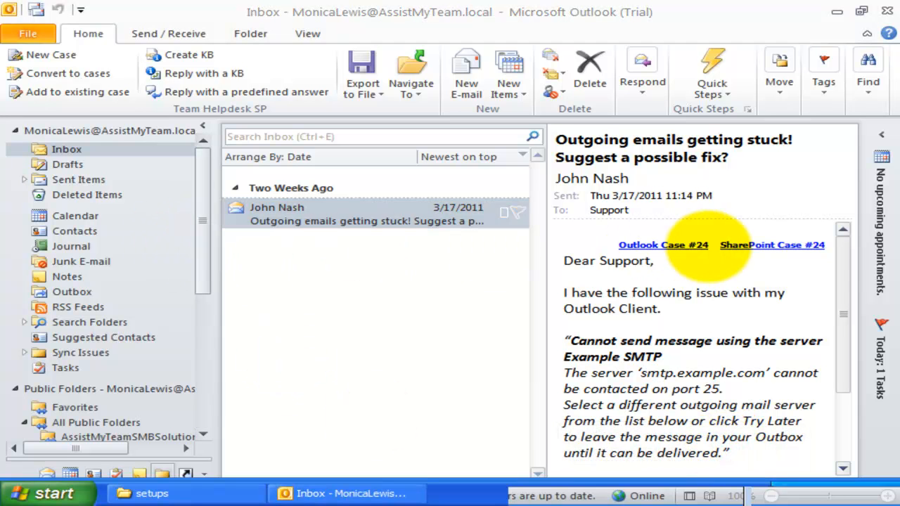
left_click(686, 245)
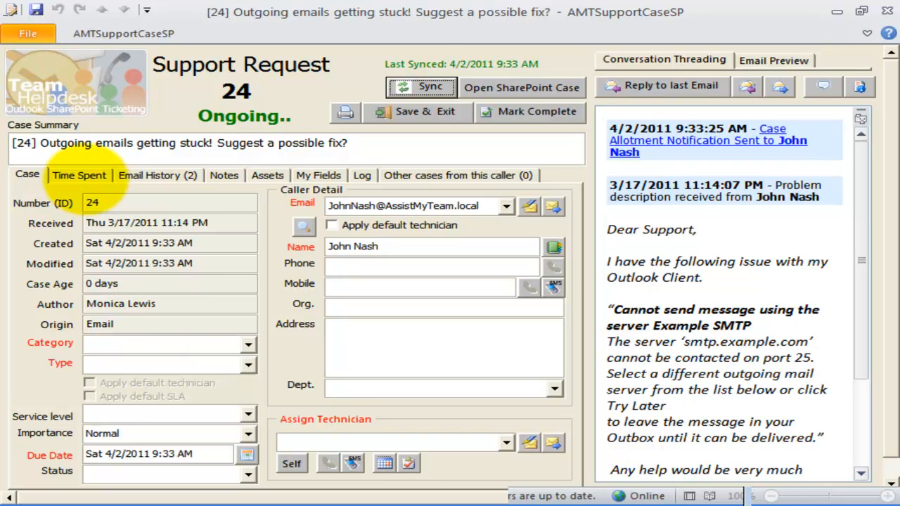
Look through the case's time spent, e-mail history and notes, and return to the main case details
left_click(81, 175)
left_click(153, 175)
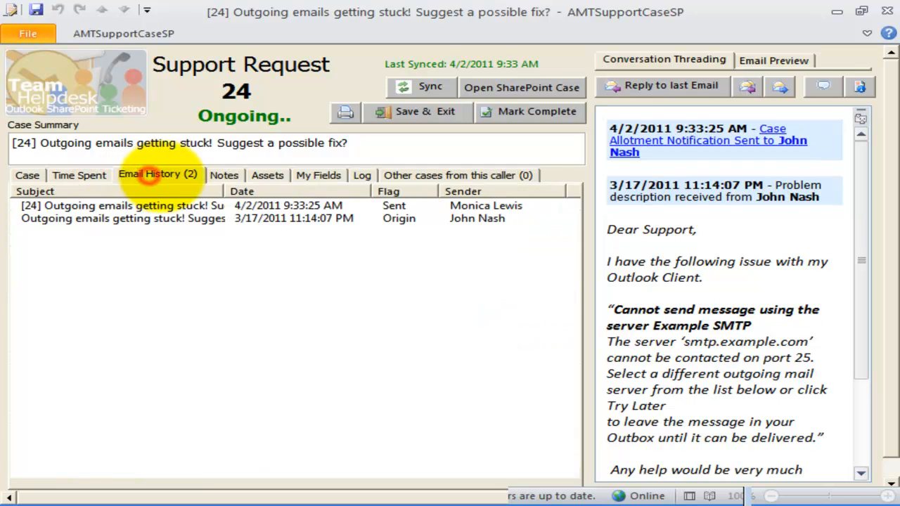
left_click(229, 174)
left_click(28, 175)
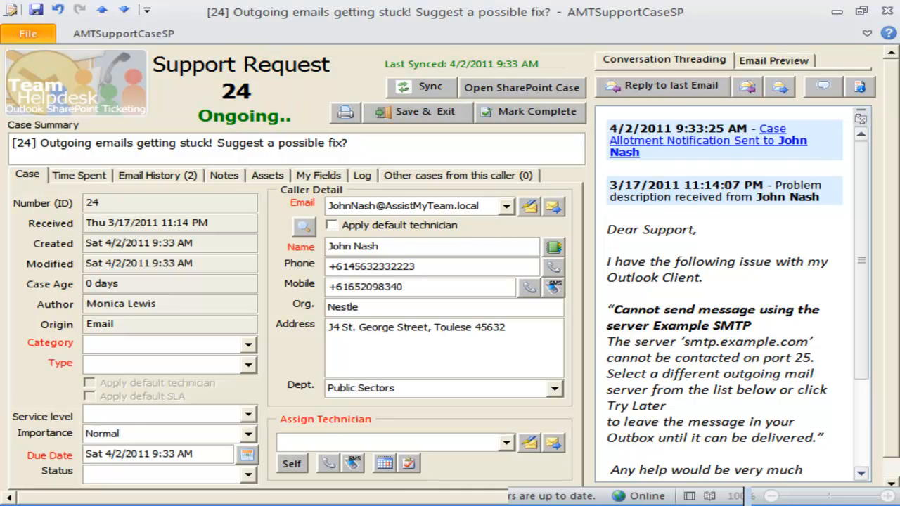
left_click(473, 267)
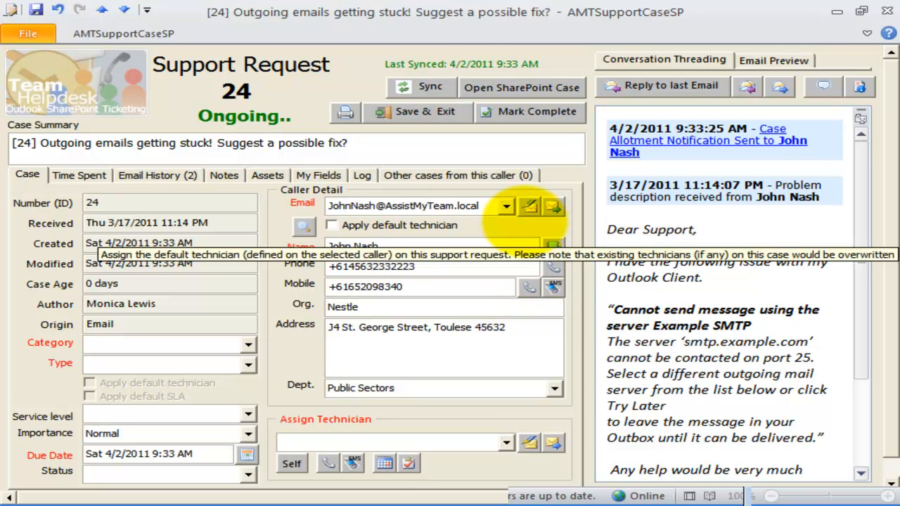
Set the case category to Notebooks and the type to MacBook Pro, leaving the service level unselected
left_click(248, 343)
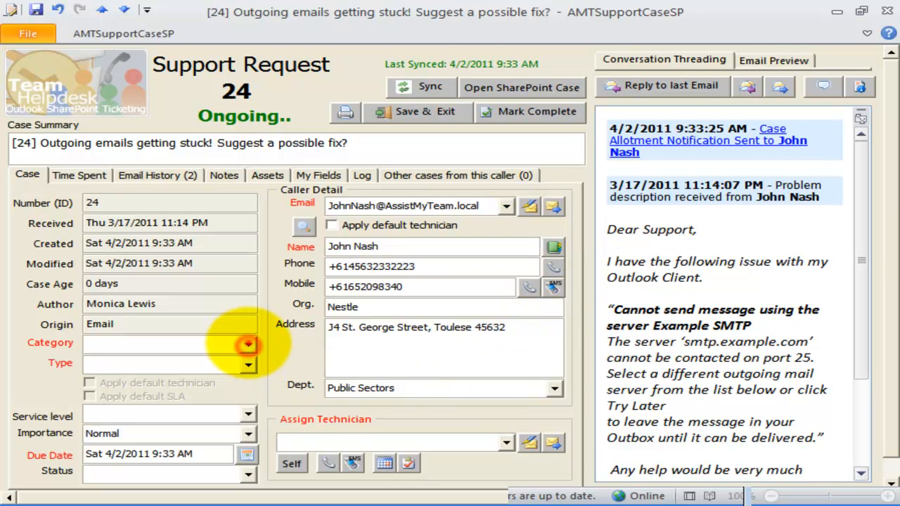
left_click(224, 373)
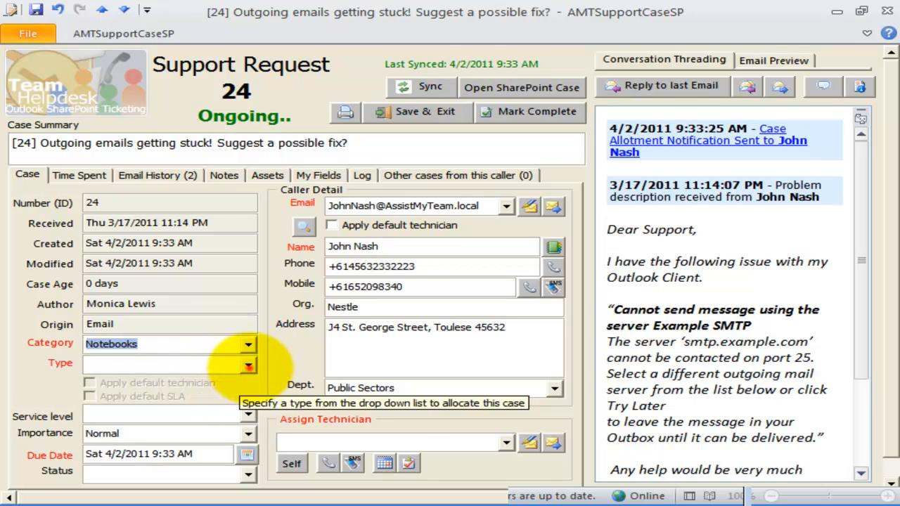
left_click(248, 364)
left_click(226, 393)
left_click(248, 415)
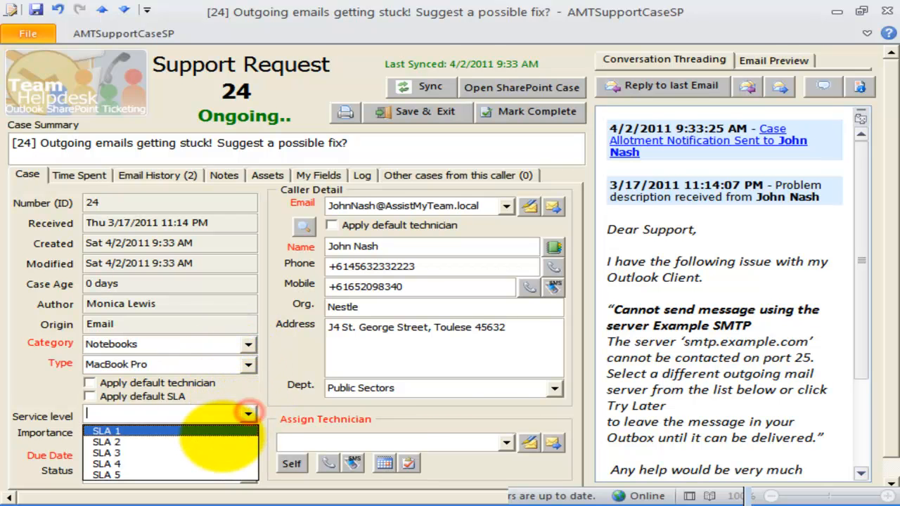
left_click(260, 388)
Check the available caller departments and set the case status to Processing
left_click(555, 388)
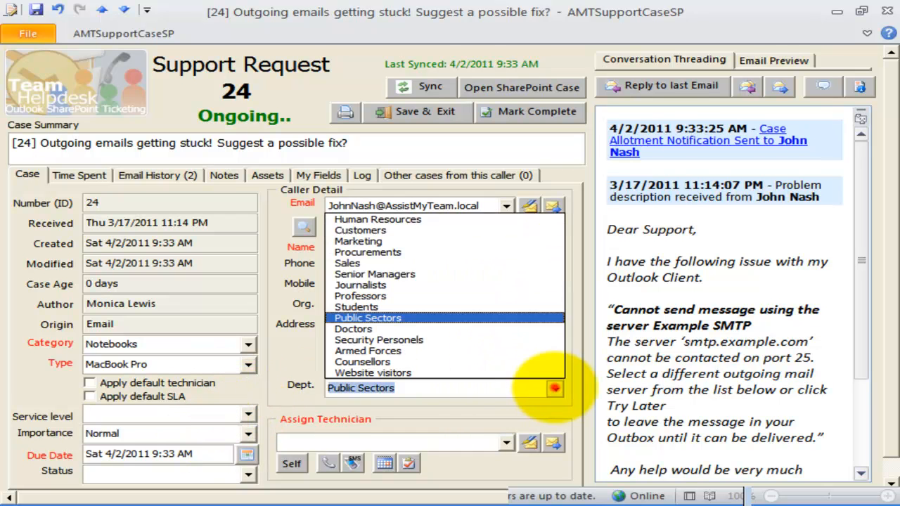
left_click(555, 388)
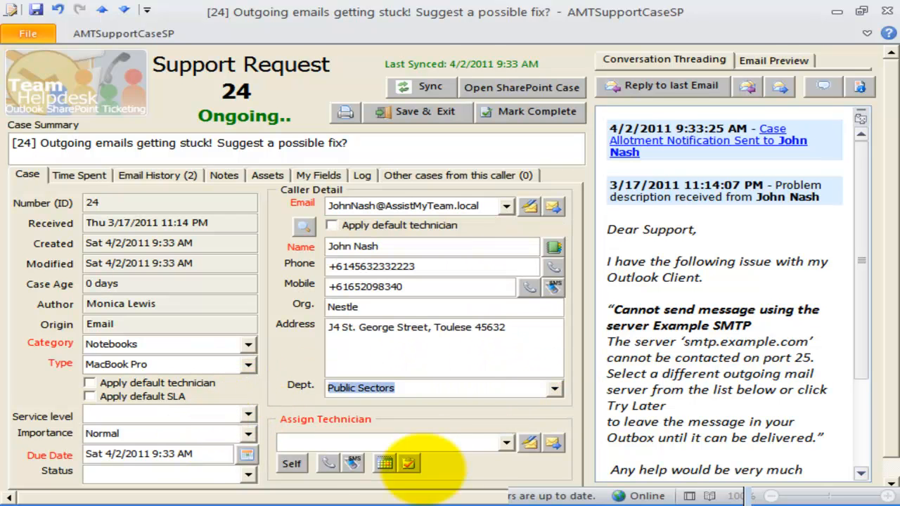
left_click(248, 474)
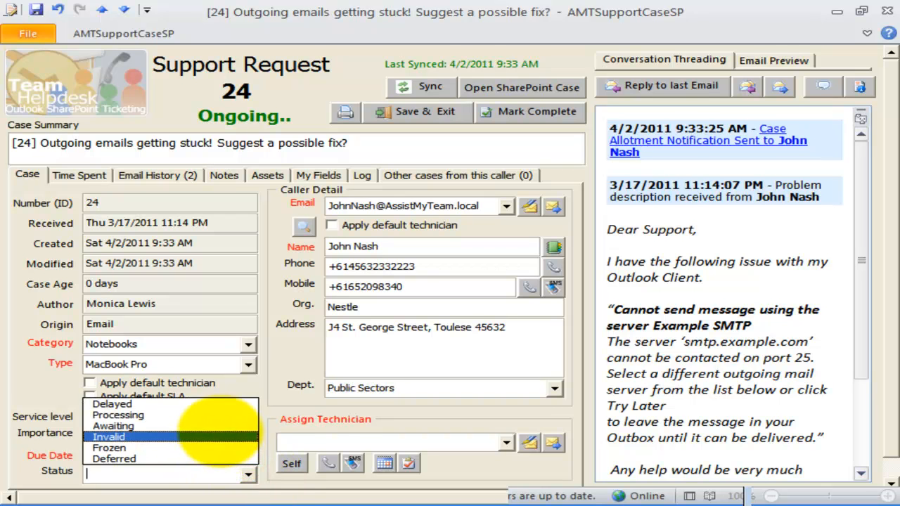
left_click(218, 415)
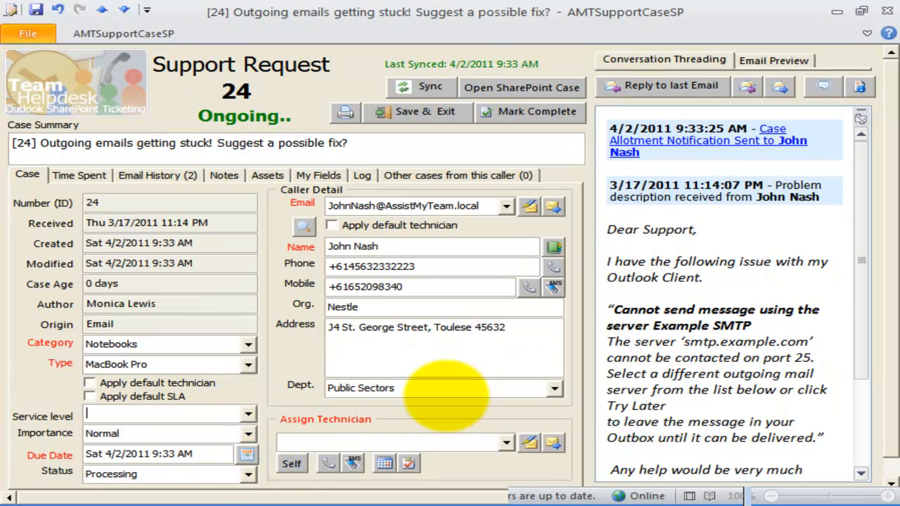
Set the service level to SLA 2 and accept updating the due date and priority to match it
left_click(246, 413)
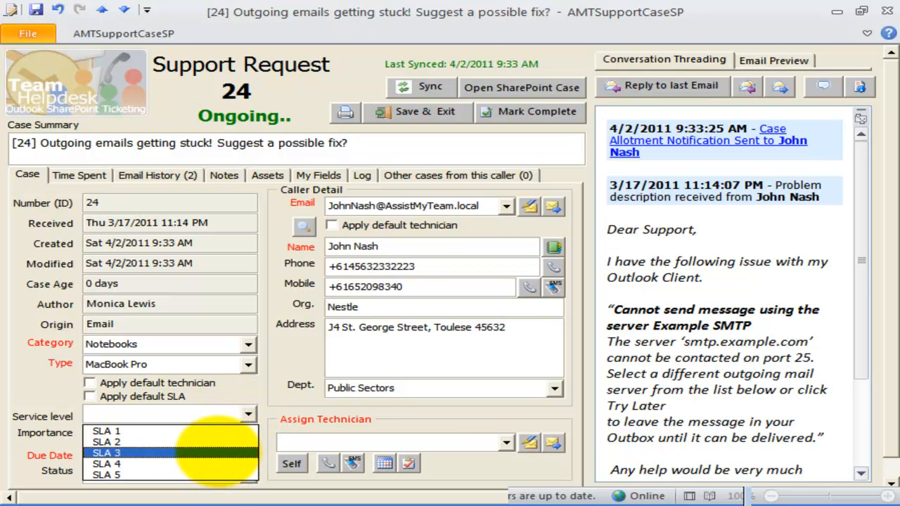
left_click(218, 441)
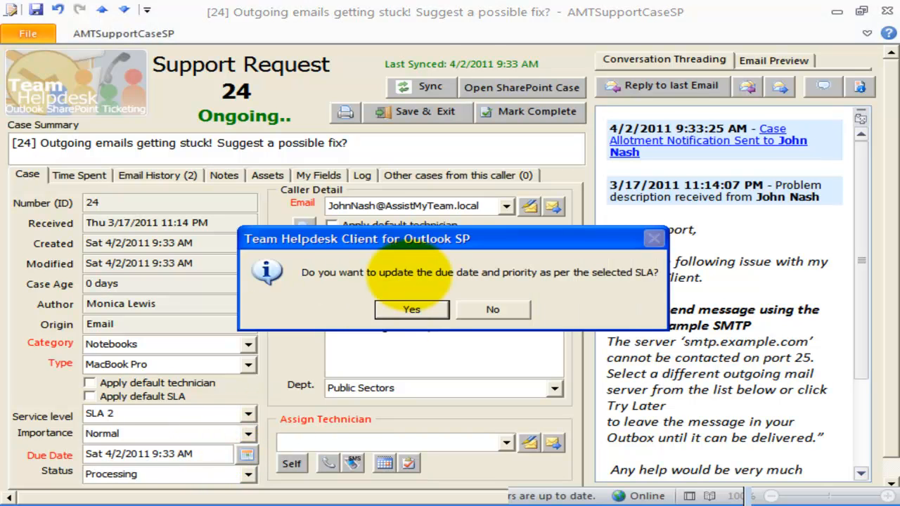
left_click(412, 310)
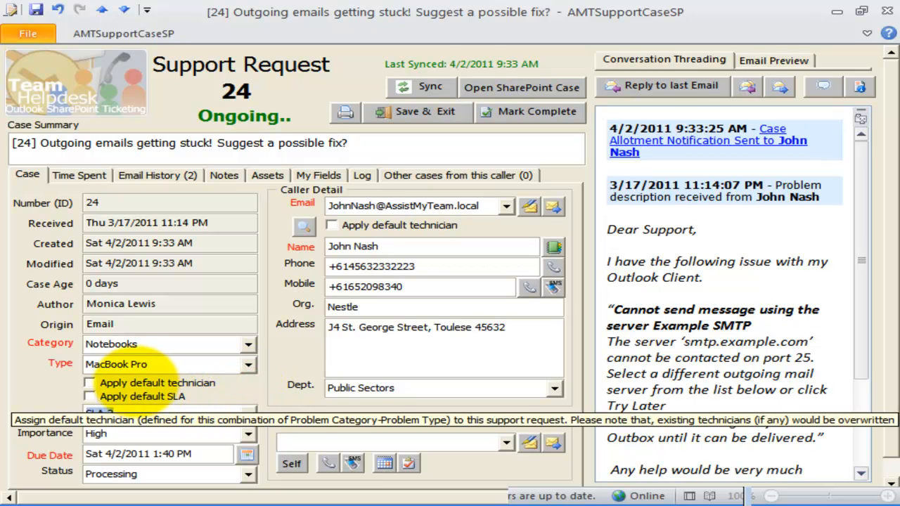
Apply the default technician and default SLA for the category and type, and accept updating the due date and priority
left_click(135, 383)
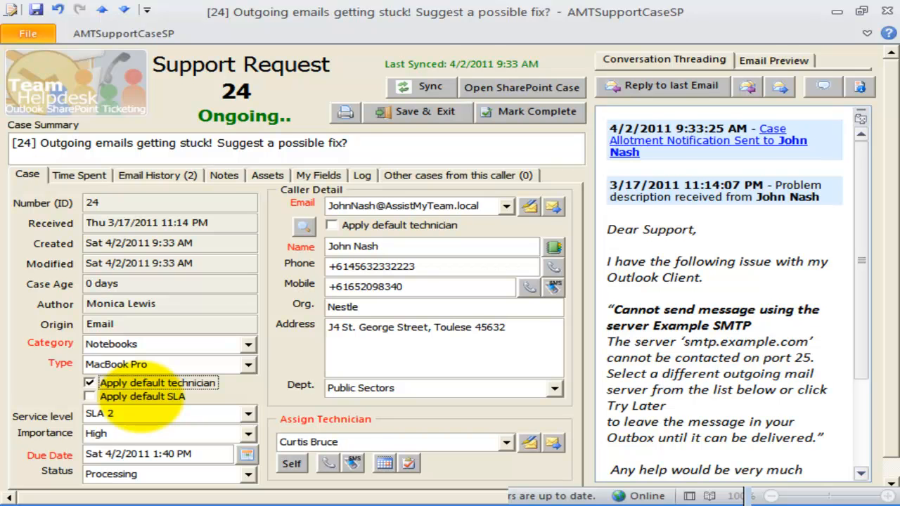
left_click(142, 395)
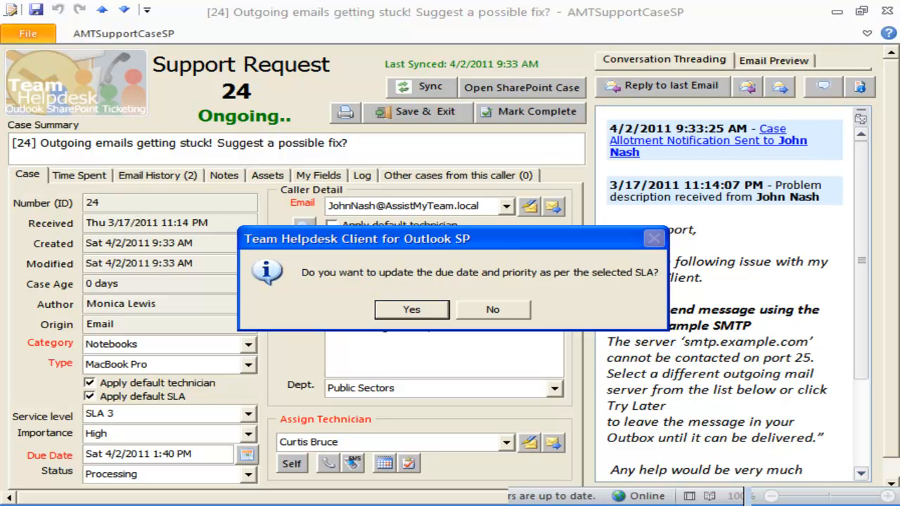
left_click(414, 309)
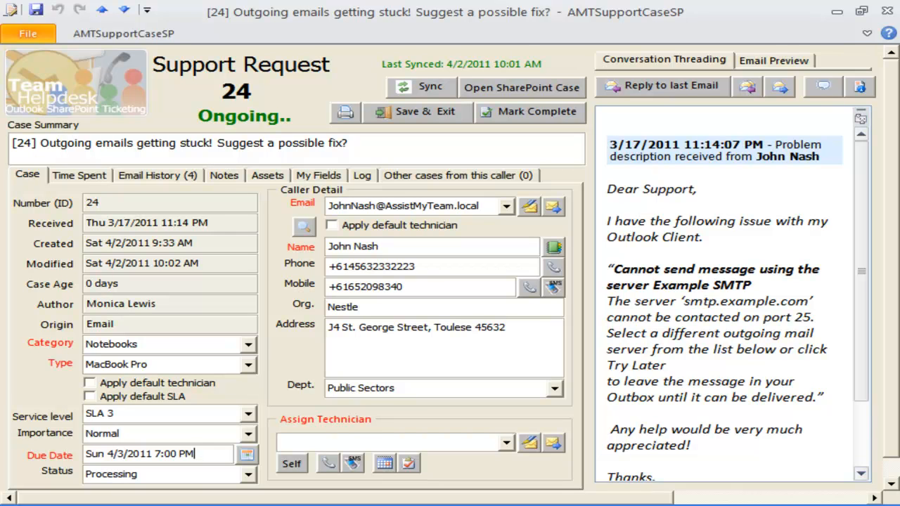
Assign a technician from the list and set the due date to Sunday, April 3, 2011, 5:30 PM using that technician's availability schedule
left_click(506, 442)
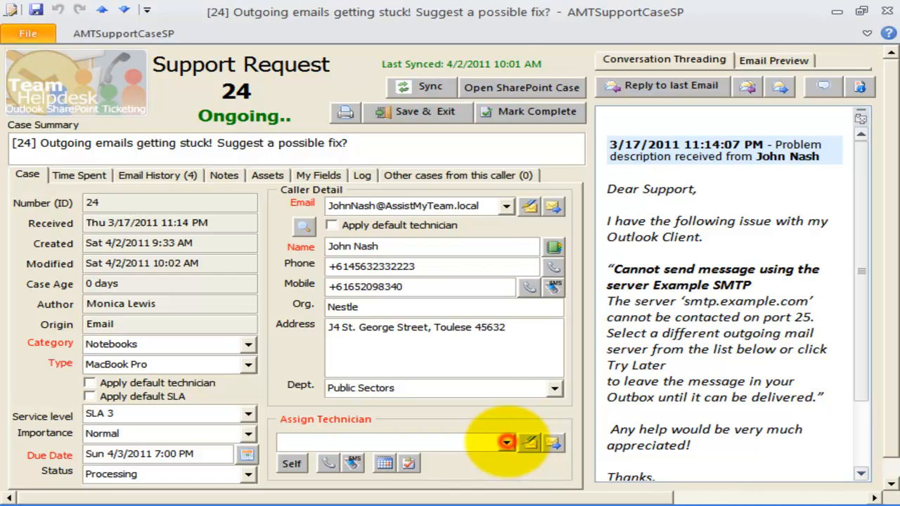
left_click(386, 361)
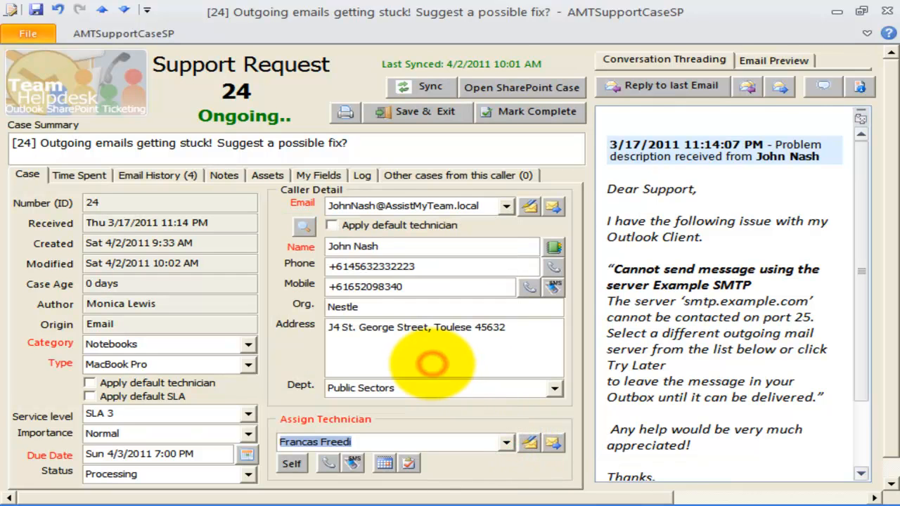
left_click(246, 454)
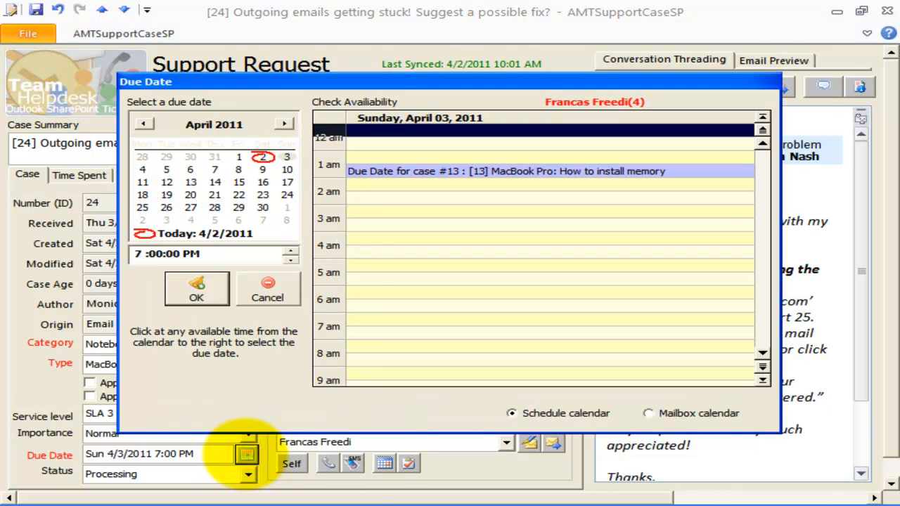
left_click(485, 230)
scroll(501, 265, "down", 1)
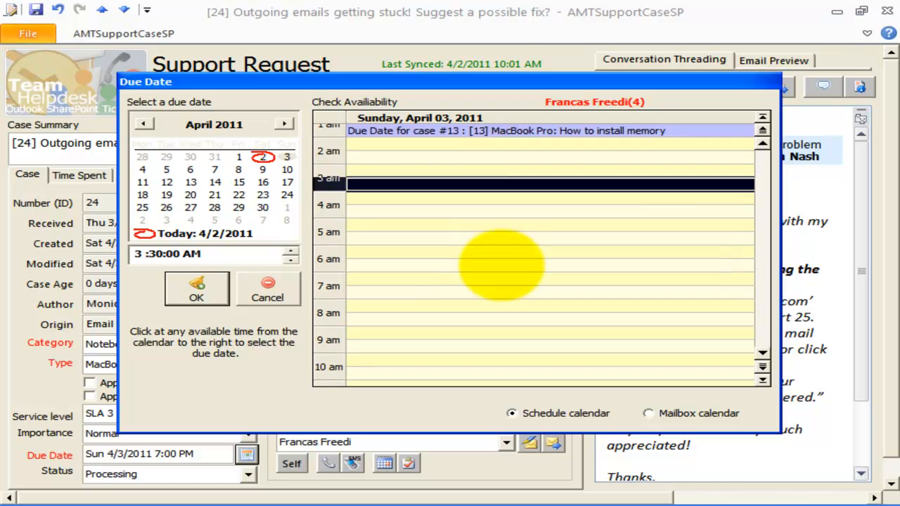
scroll(501, 265, "down", 3)
scroll(501, 265, "down", 1)
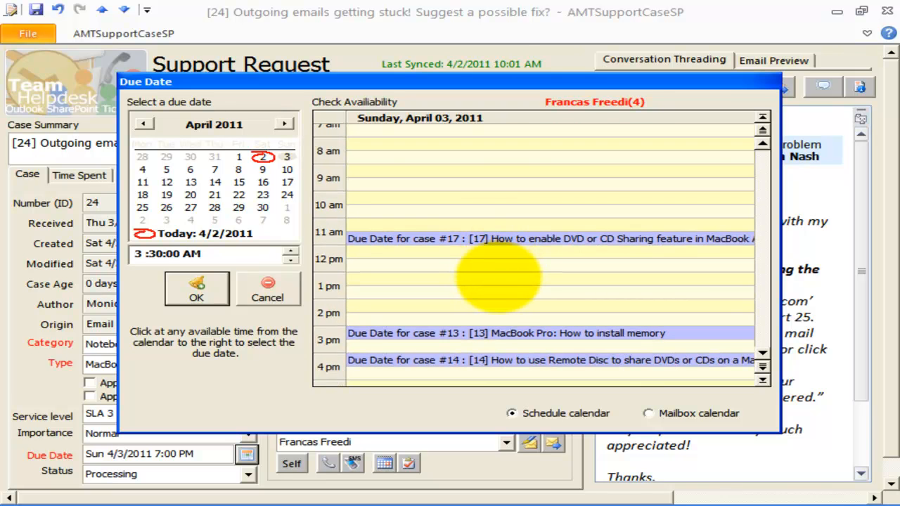
scroll(504, 282, "down", 1)
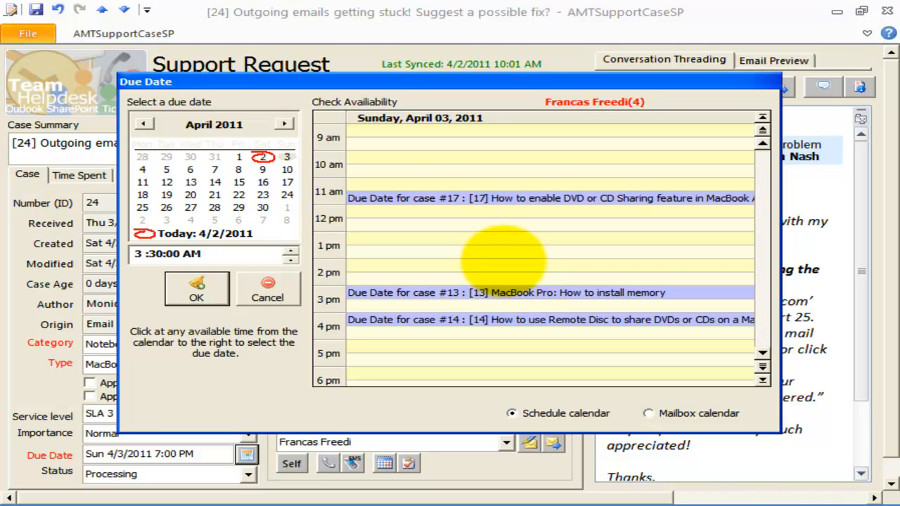
left_click(415, 359)
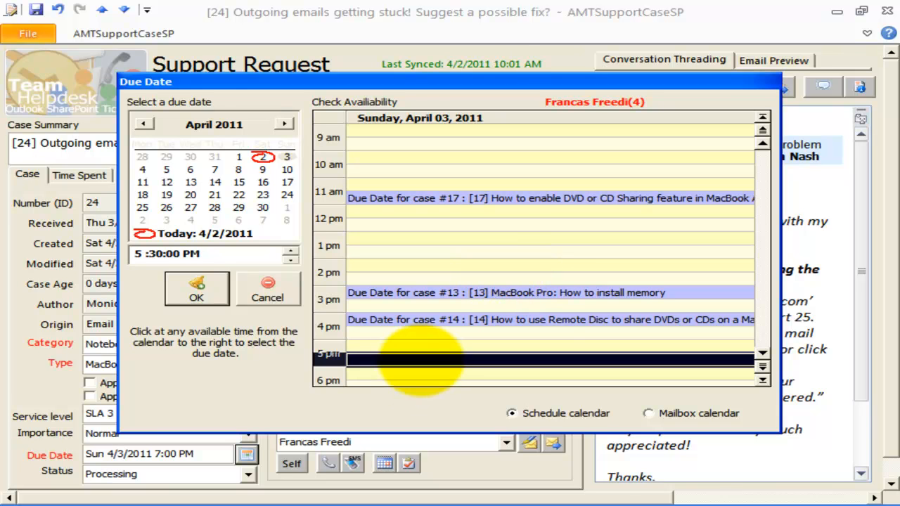
left_click(198, 289)
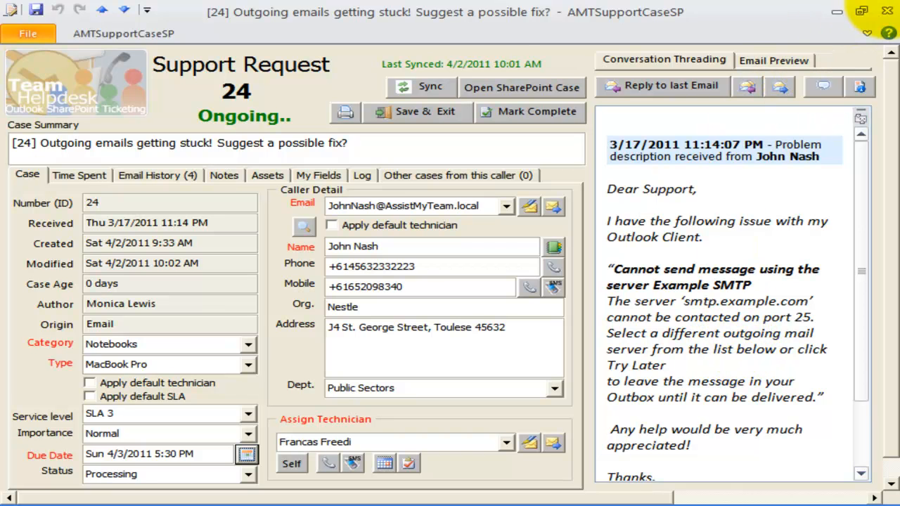
Save and close the stuck-emails case, and reopen it from the Ongoing Cases folder
left_click(885, 11)
left_click(378, 308)
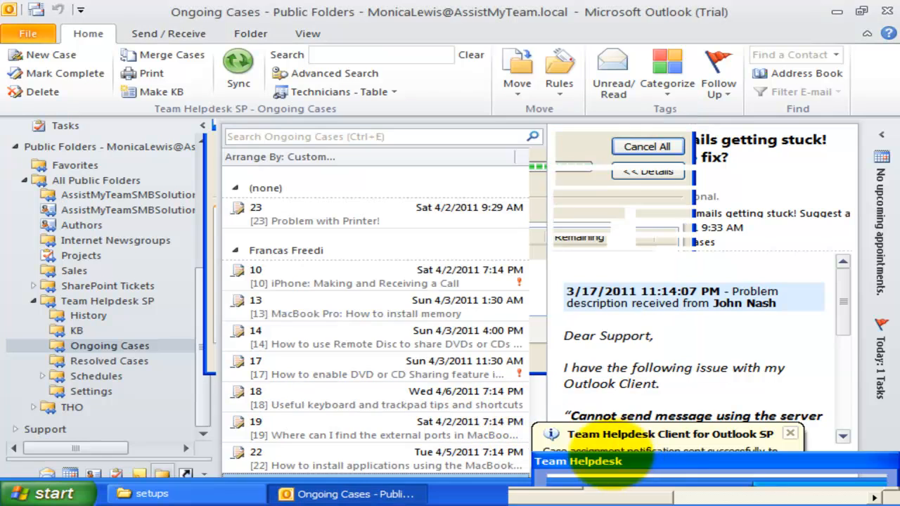
double_click(369, 242)
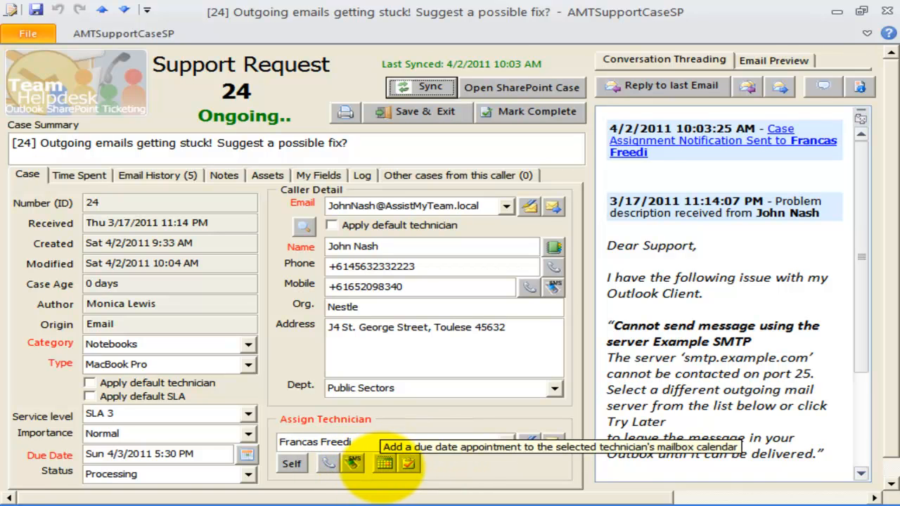
Add a due date appointment to the assigned technician's mailbox calendar and a matching task for the technician
left_click(383, 462)
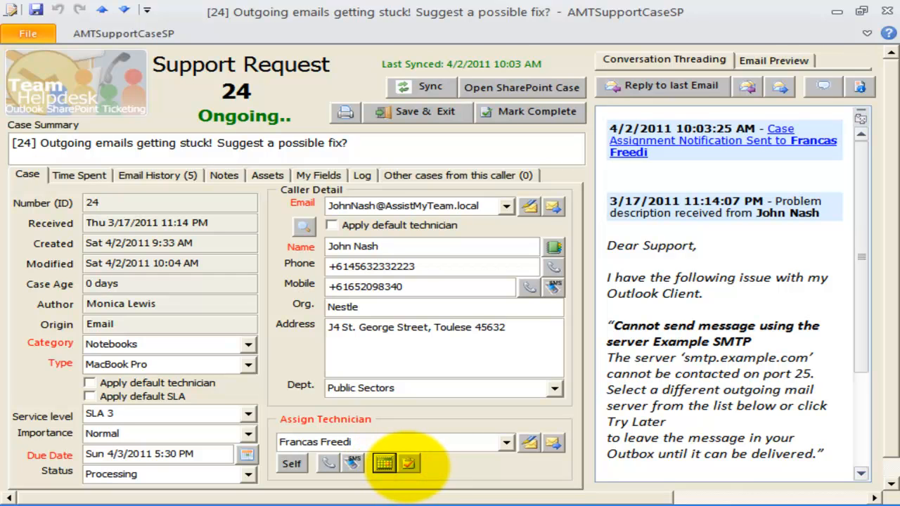
left_click(408, 463)
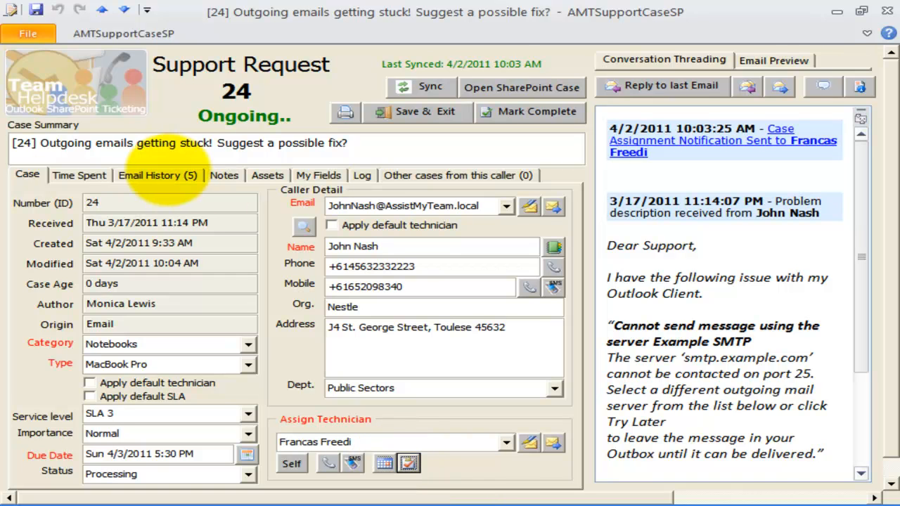
Log 30 minutes of time spent on the case with the description "Have tried replicating the problem. No Luck!"
left_click(76, 178)
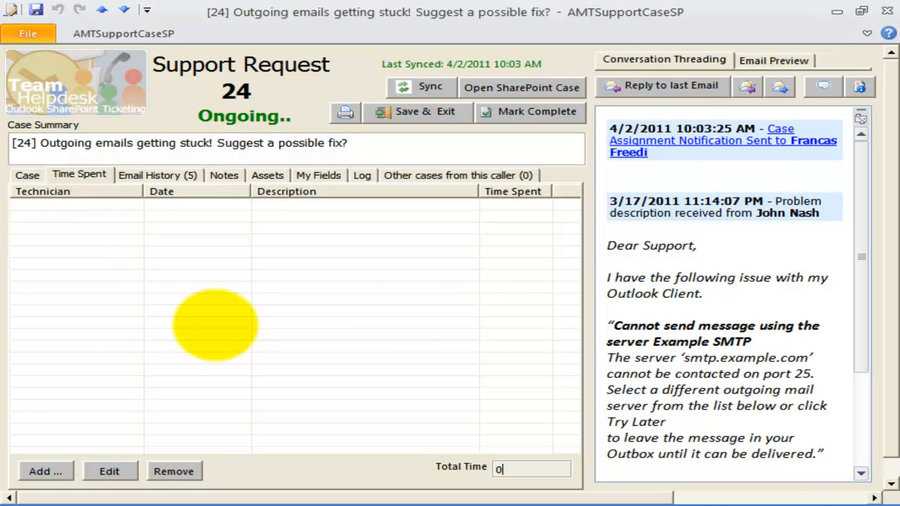
left_click(175, 325)
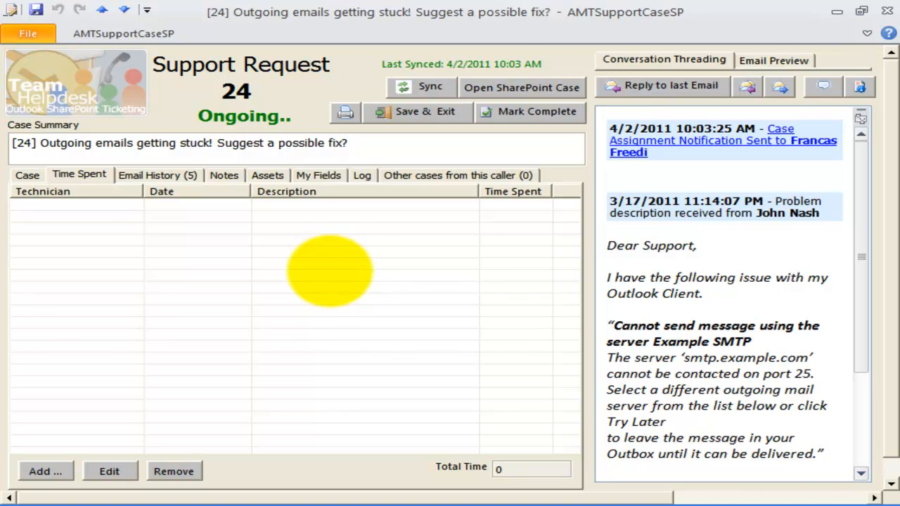
left_click(42, 471)
left_click(330, 235)
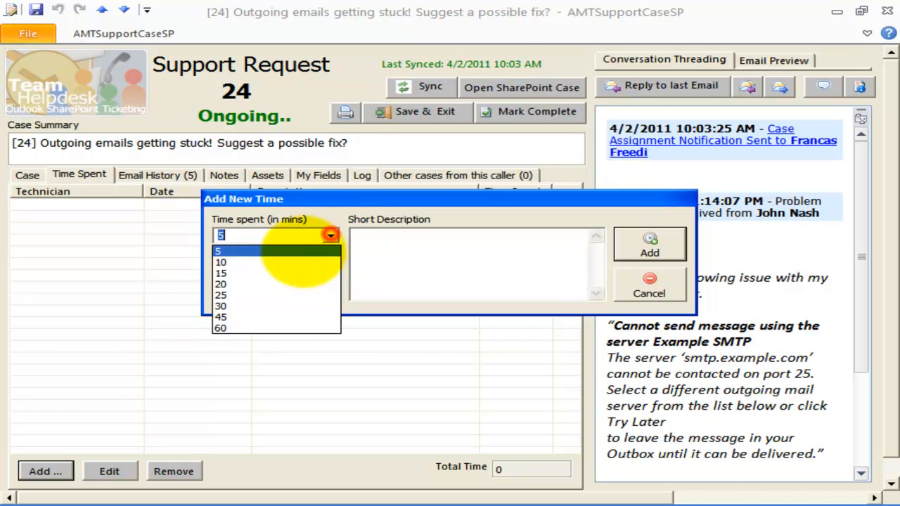
left_click(267, 305)
left_click(436, 258)
type("Hav")
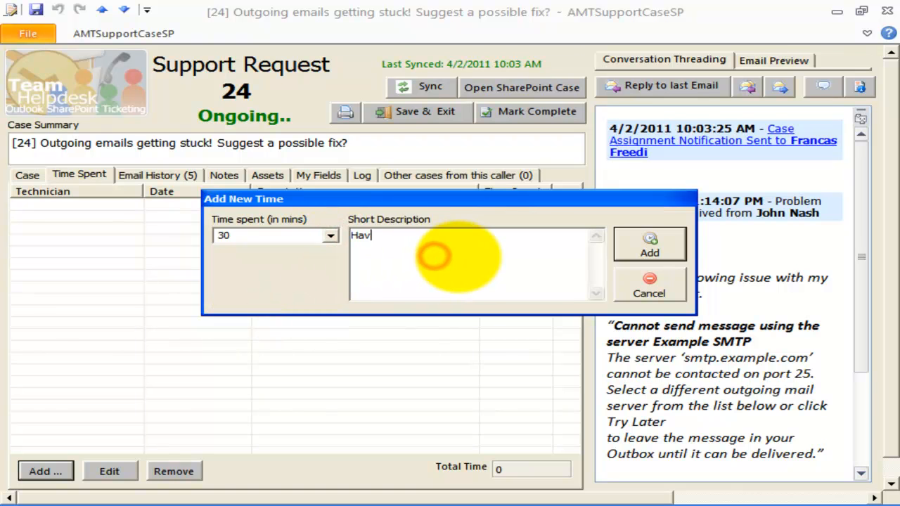
type("e tried replicating the problem. No Luck!")
left_click(649, 242)
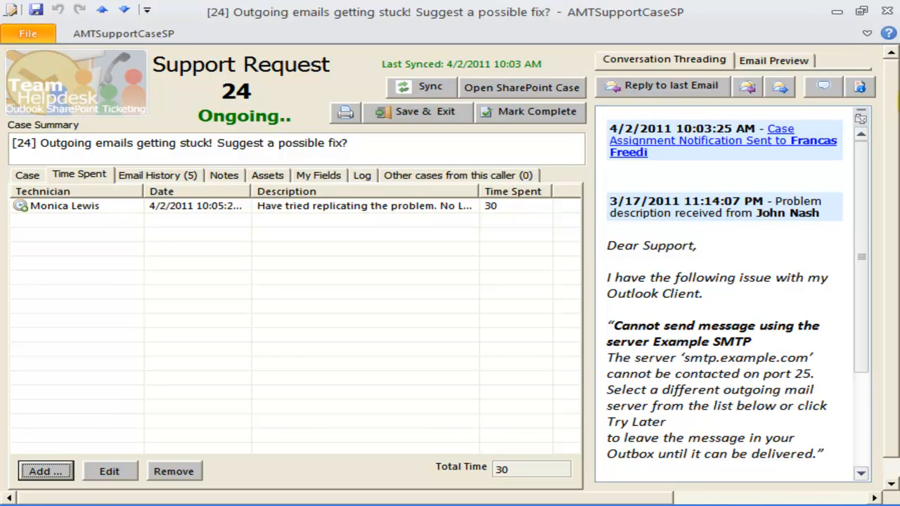
double_click(513, 468)
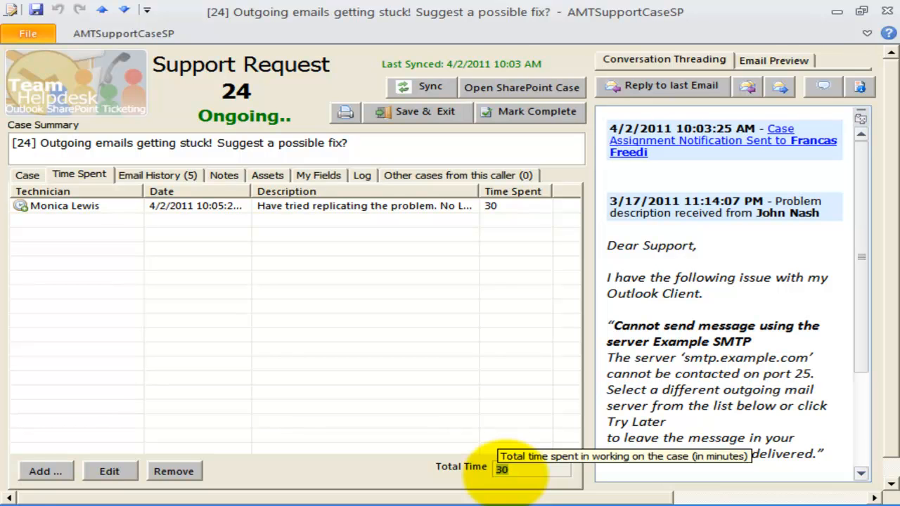
Preview the earlier messages in the case's e-mail history, and view the caller's original e-mail in its own window before closing it
left_click(149, 173)
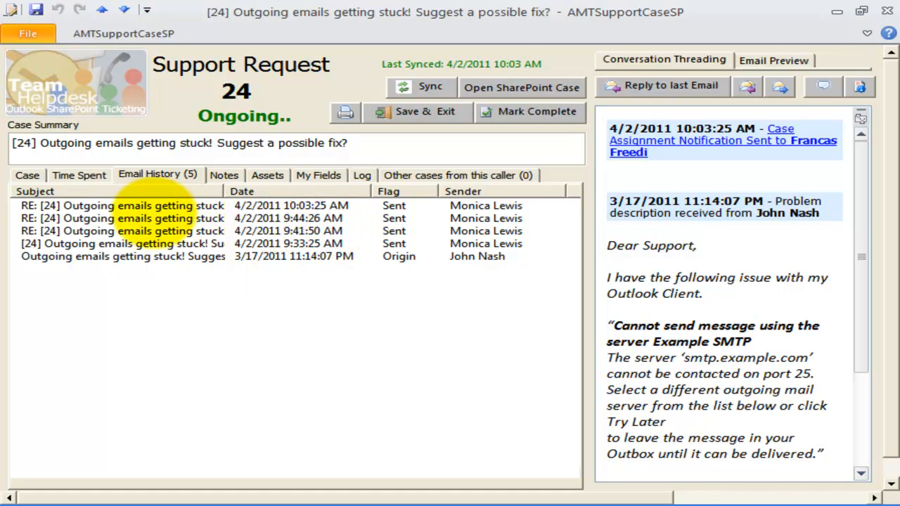
left_click(156, 220)
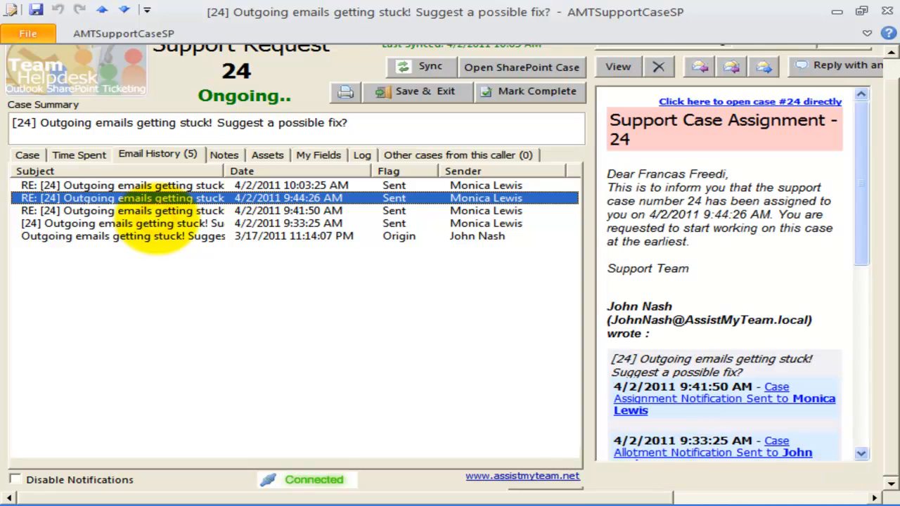
left_click(209, 210)
left_click(209, 223)
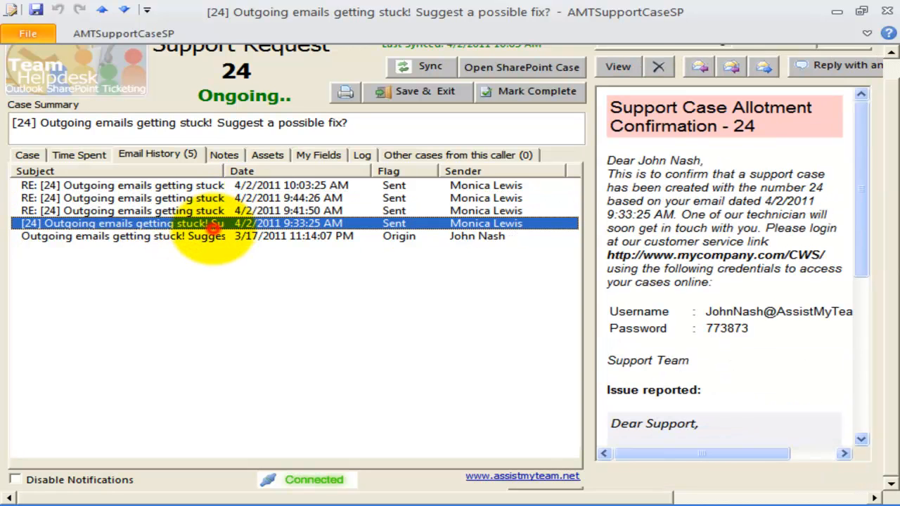
left_click(210, 236)
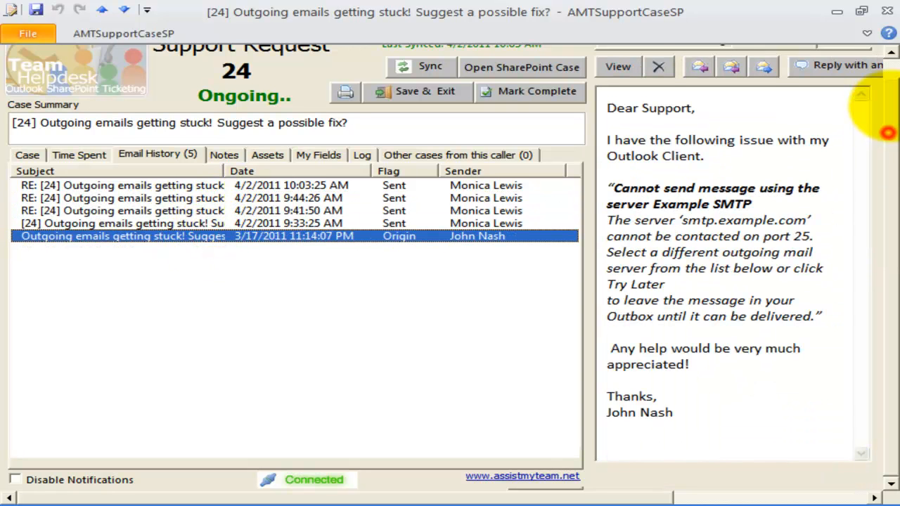
scroll(884, 102, "up", 2)
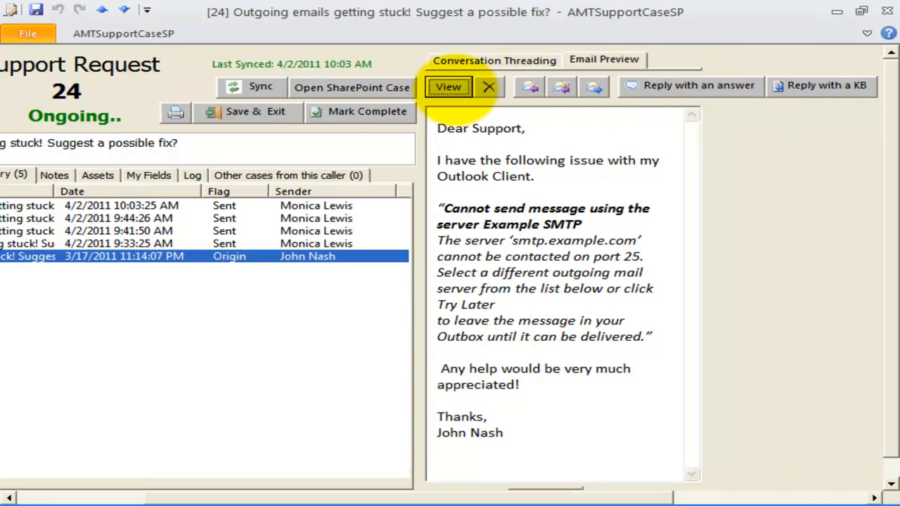
left_click(445, 83)
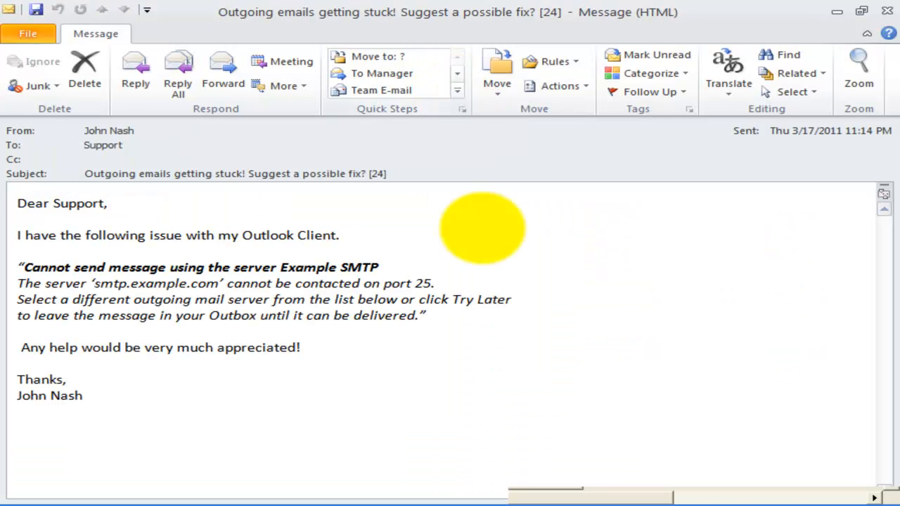
left_click(887, 11)
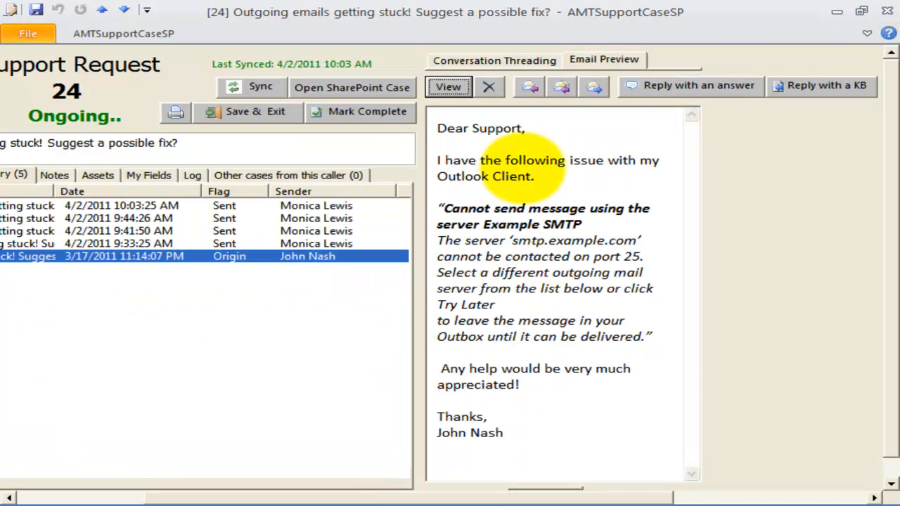
Start a plain reply to the caller's original e-mail and discard the draft
left_click(530, 86)
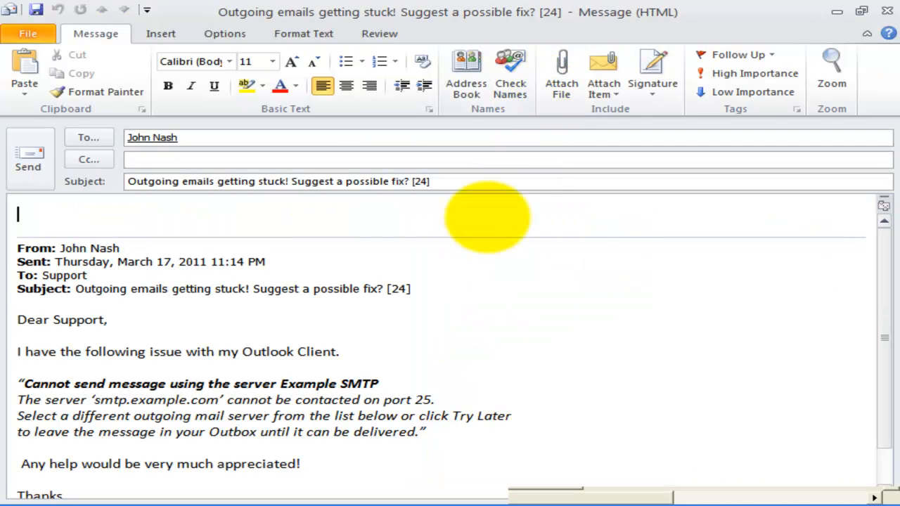
left_click(887, 12)
left_click(454, 307)
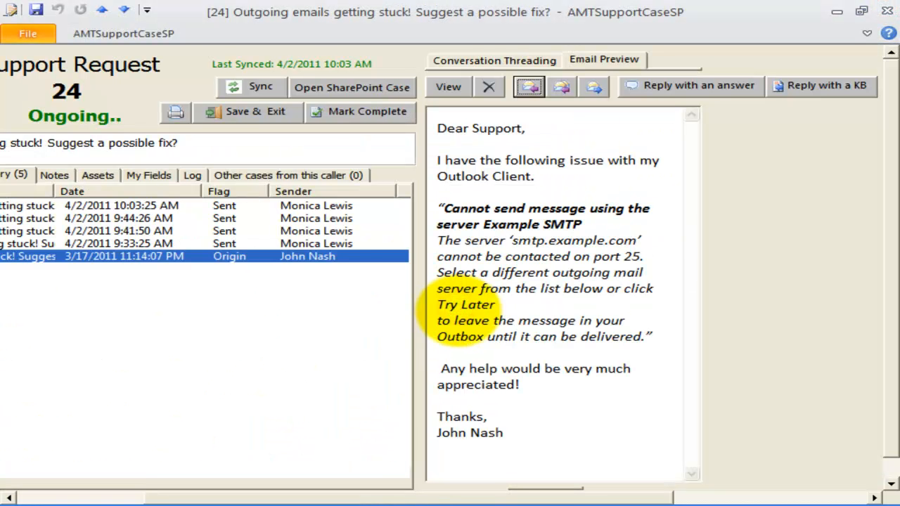
Start a reply with the predefined answer "Cannot send message using the server example SMTP.", review it and discard the draft
left_click(693, 85)
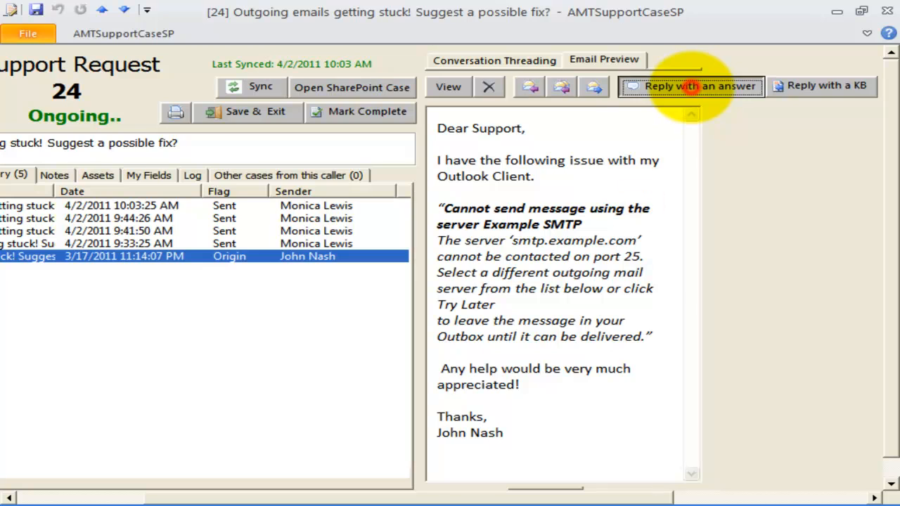
left_click(181, 230)
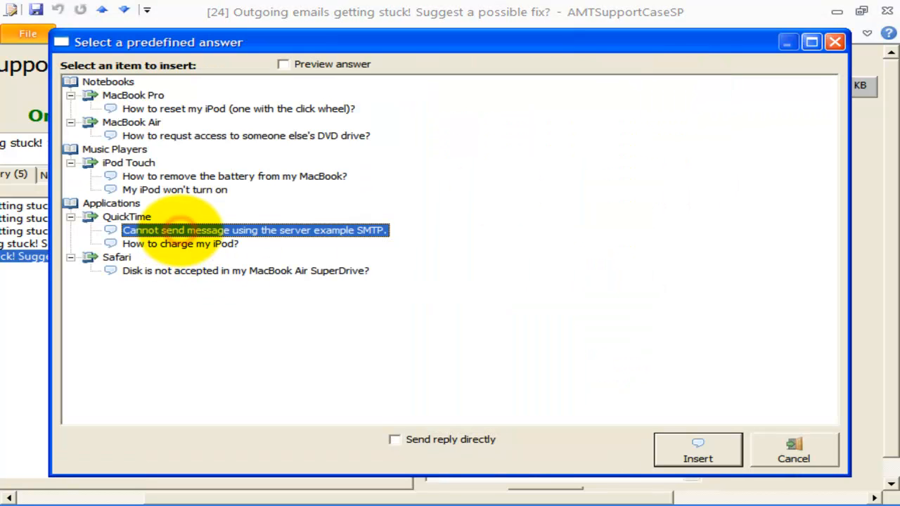
left_click(697, 450)
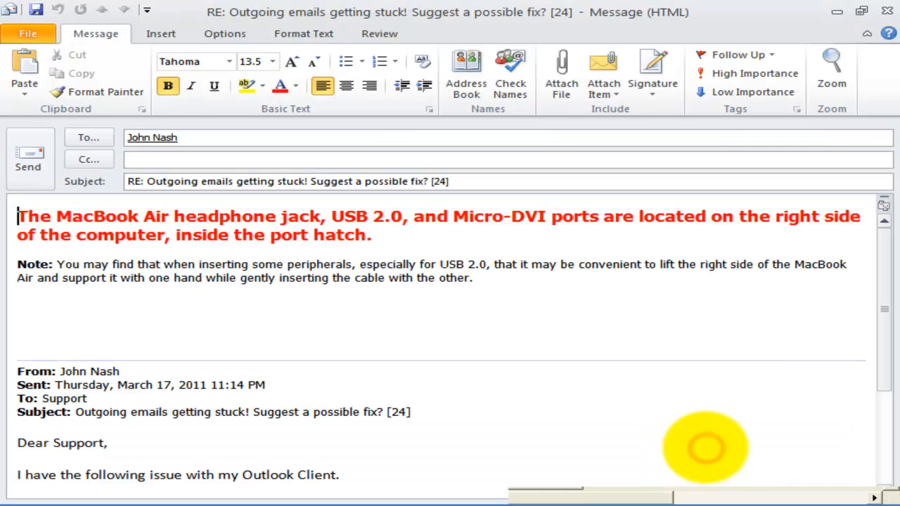
left_click(327, 320)
scroll(365, 373, "down", 4)
scroll(377, 376, "up", 4)
left_click(883, 12)
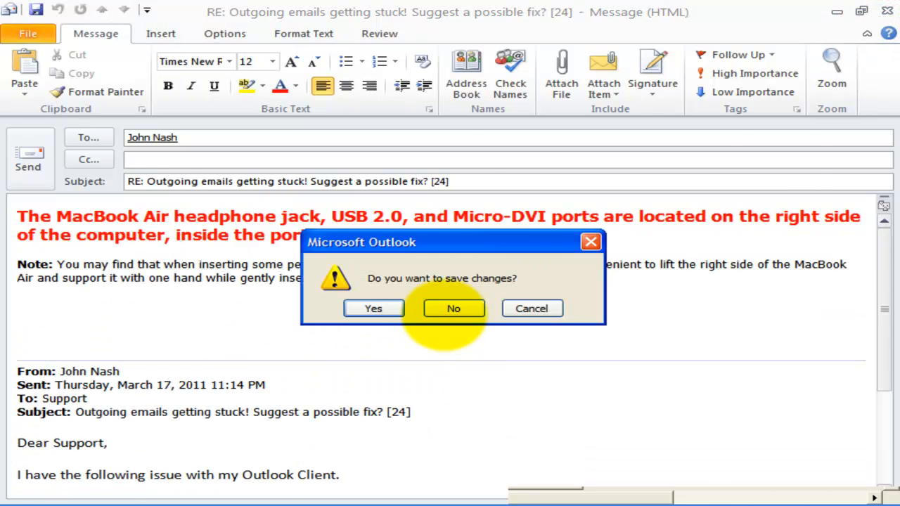
left_click(454, 313)
Start a reply containing the knowledge base article "7 - Mac OS X 10.5: Can receive email, but not send email" as inline HTML, and close the draft
left_click(854, 83)
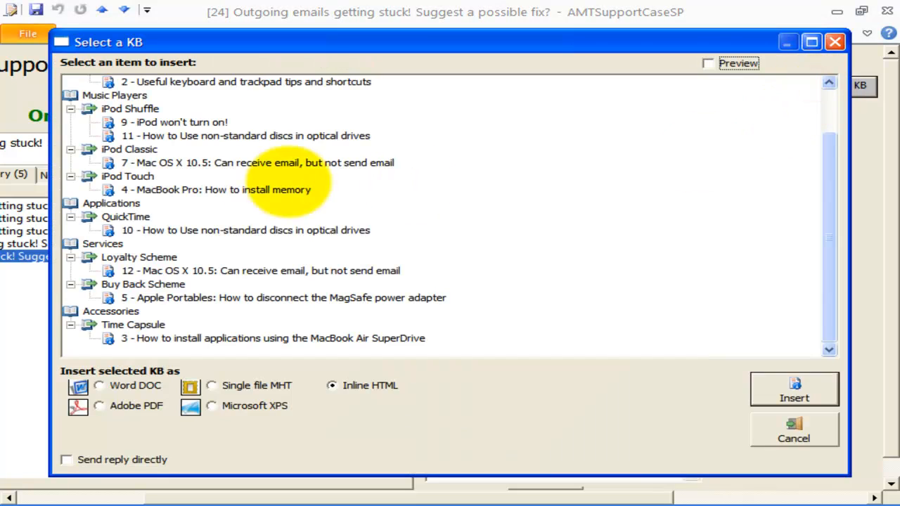
left_click(232, 163)
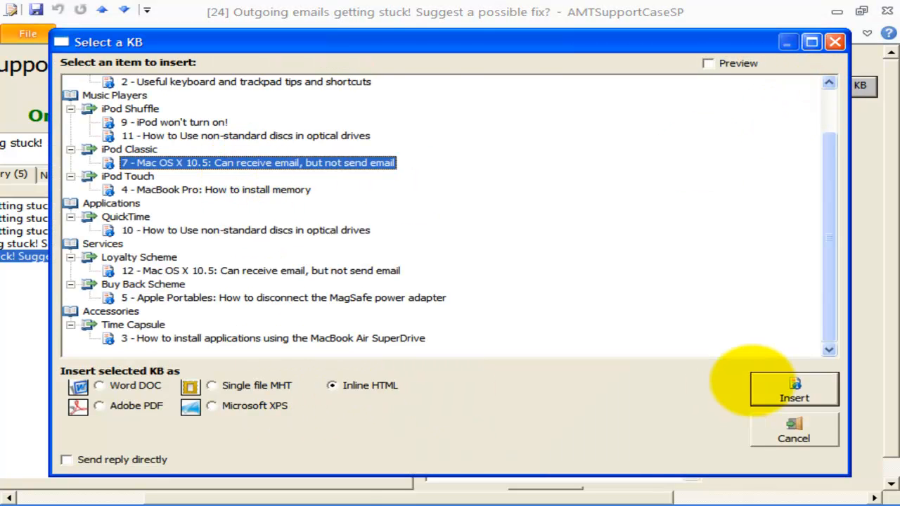
left_click(780, 387)
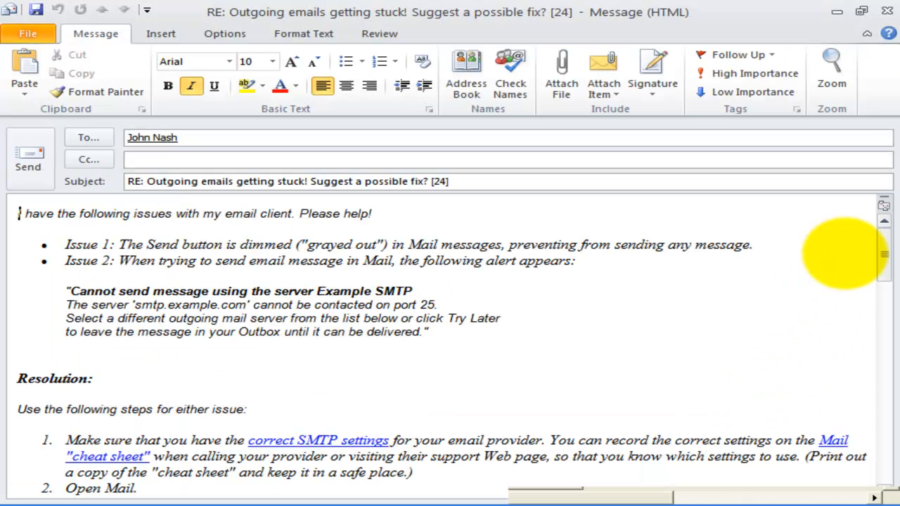
left_click_drag(880, 232, 882, 211)
left_click(887, 11)
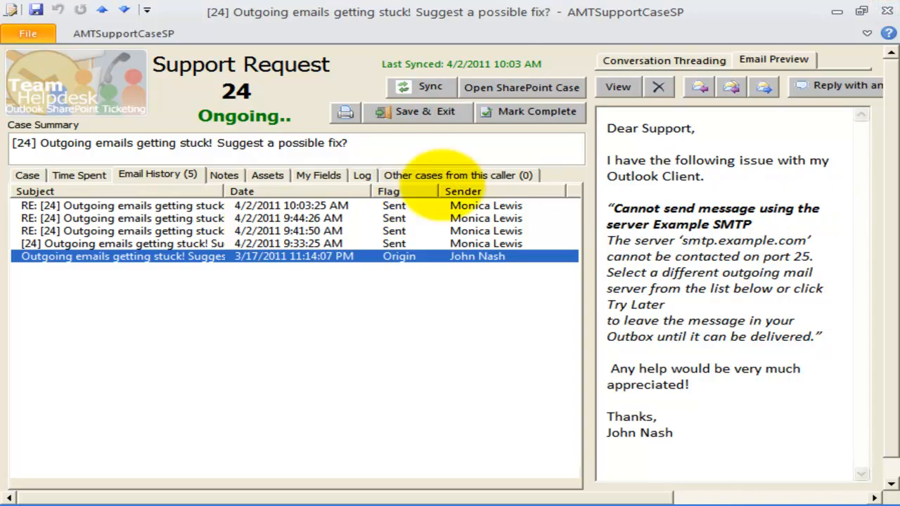
Add the note "This case needs to be escalated further." to the case
left_click(224, 175)
left_click(261, 245)
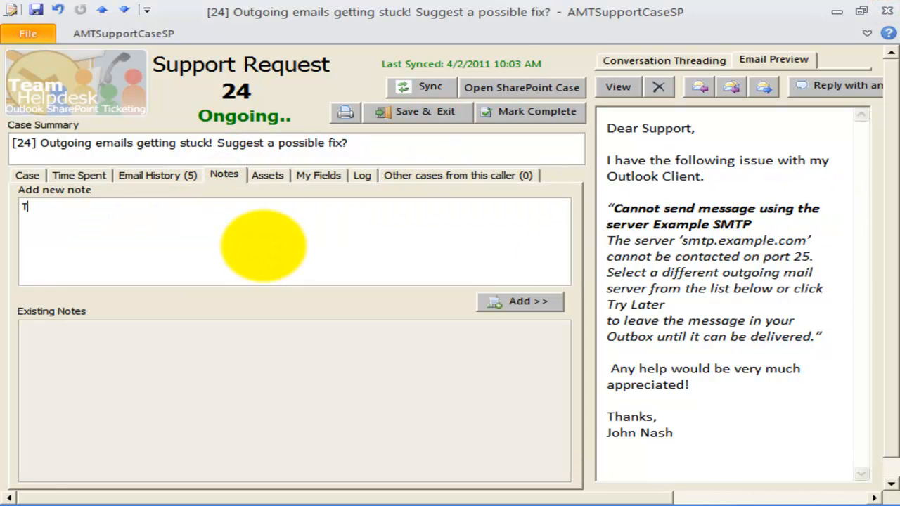
type("This case needs to be escalated further.")
left_click(520, 301)
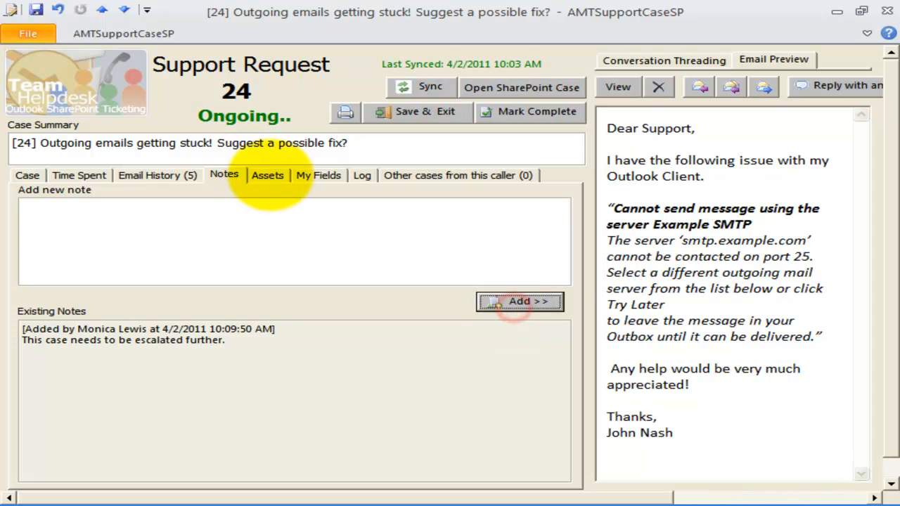
Set the case's asset to Printer2 at Piano lab
left_click(268, 175)
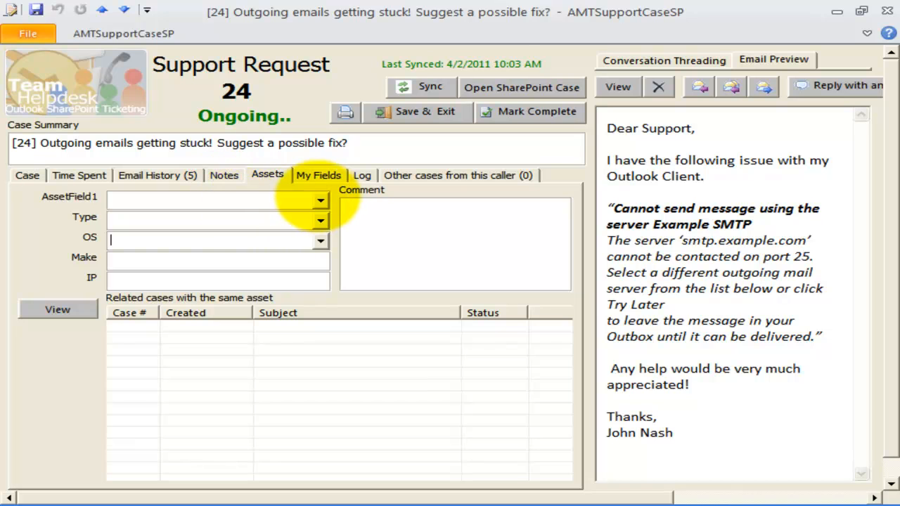
left_click(321, 200)
left_click(264, 230)
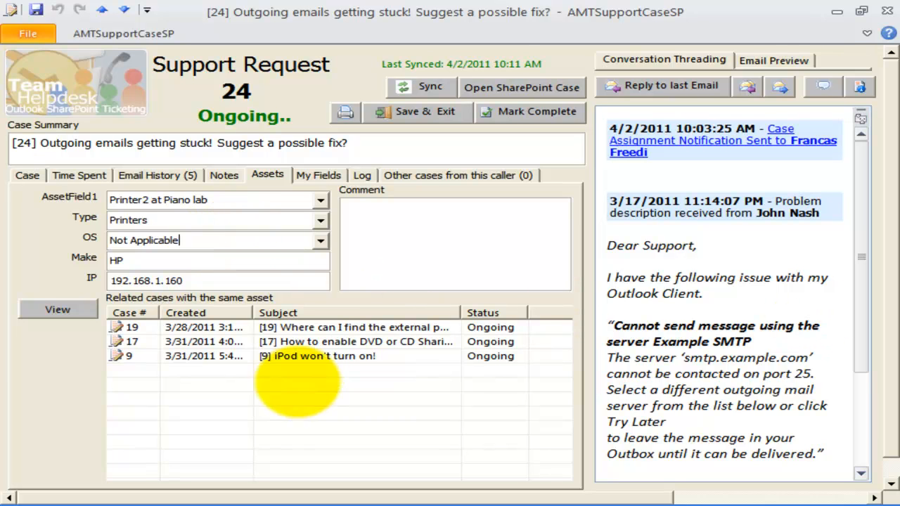
View the DVD or CD Sharing case that is related through the same asset, read its conversation and close it
left_click(285, 356)
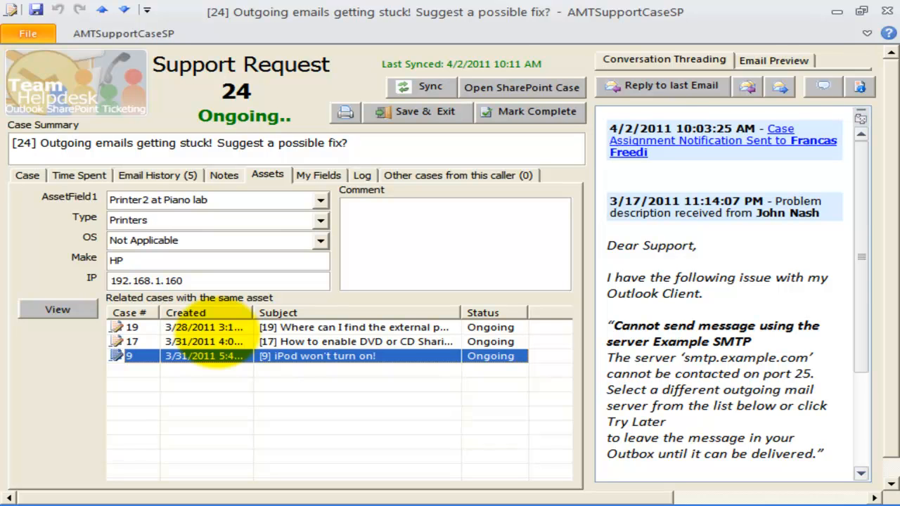
left_click(334, 342)
left_click(59, 311)
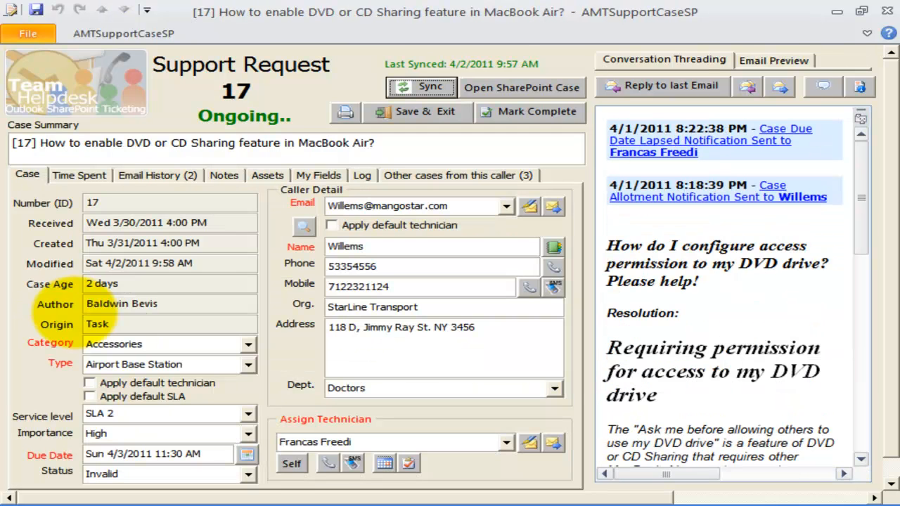
scroll(719, 327, "down", 3)
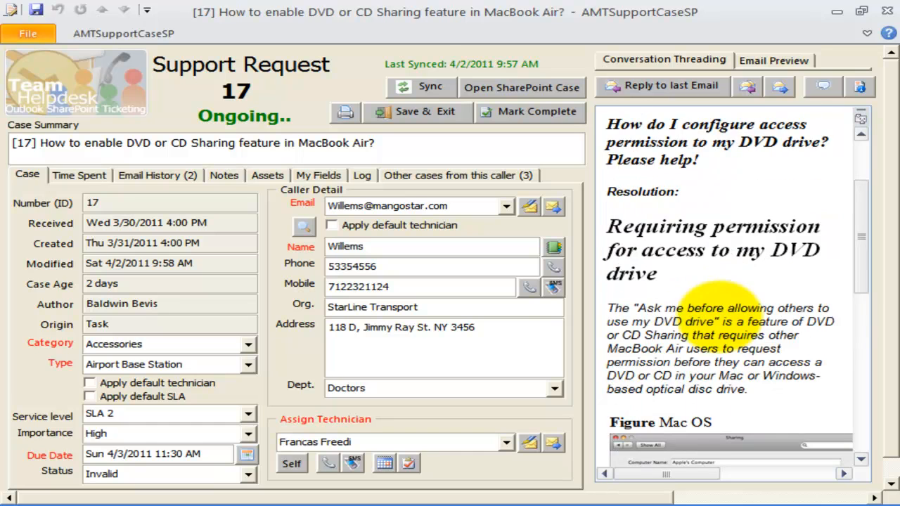
left_click(887, 11)
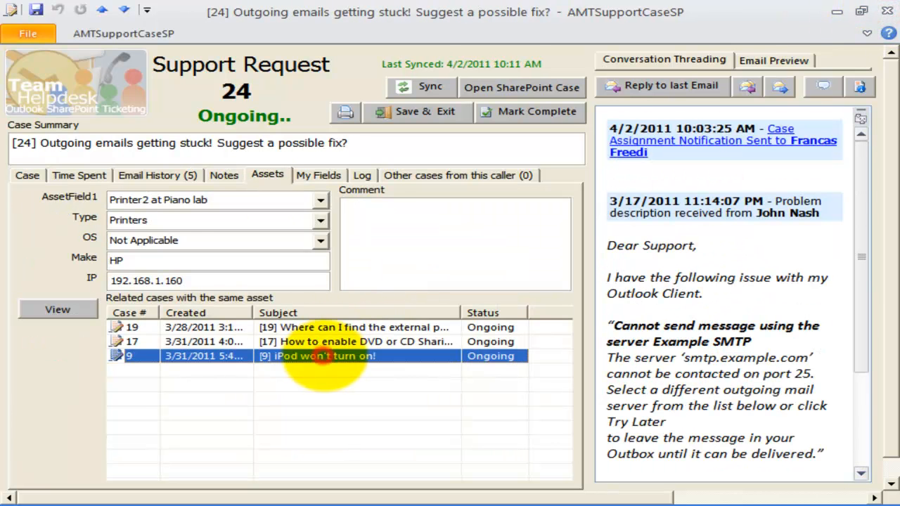
Look through the cases related to the asset, reopen the DVD or CD Sharing case and read further into its conversation thread
left_click(302, 357)
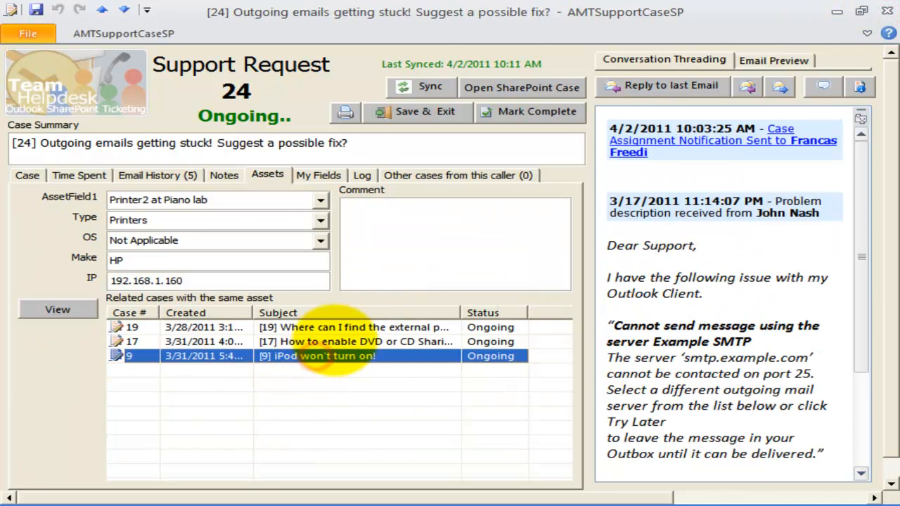
left_click(338, 342)
left_click(330, 327)
left_click(336, 342)
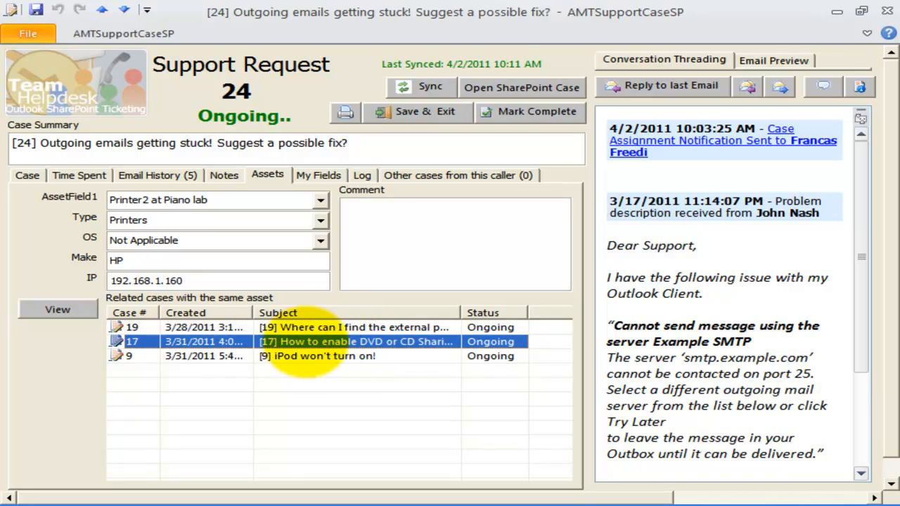
left_click(58, 310)
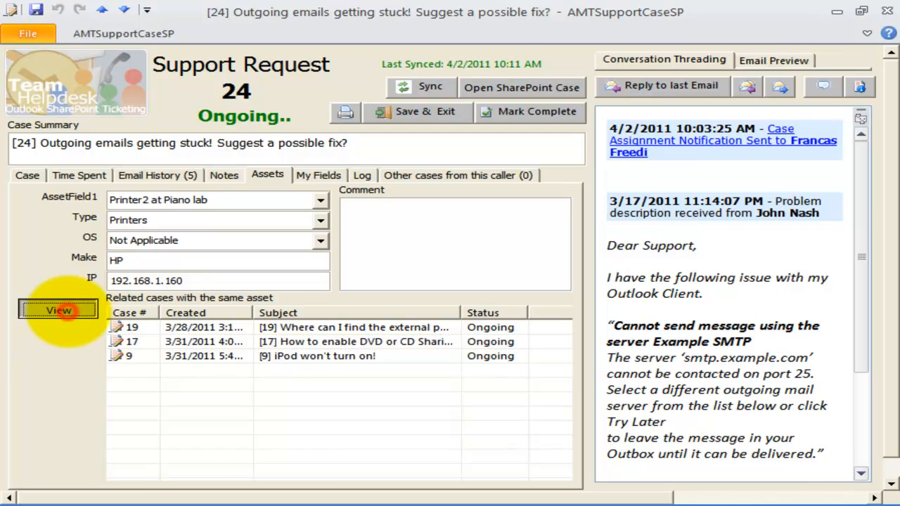
scroll(736, 305, "down", 5)
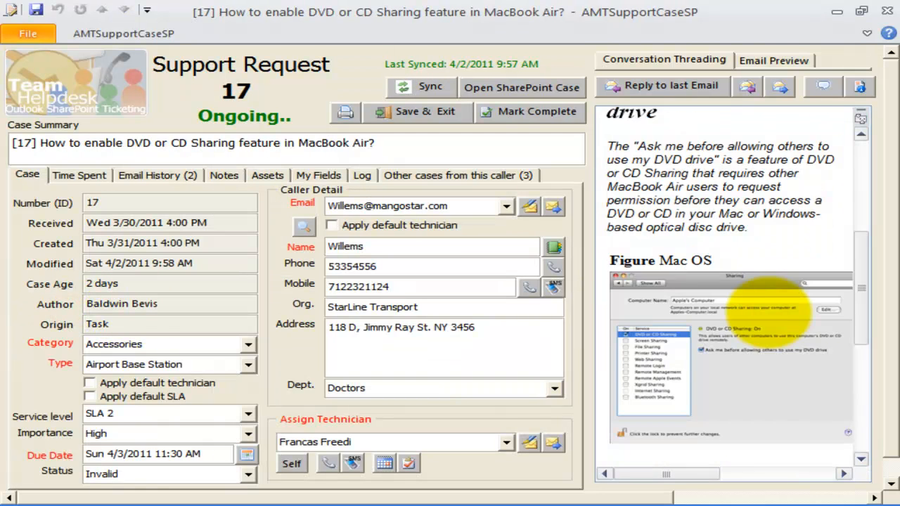
Close the DVD or CD Sharing case, view the related "iPod won't turn on!" case and return to the outgoing emails case
scroll(769, 309, "up", 5)
left_click(887, 10)
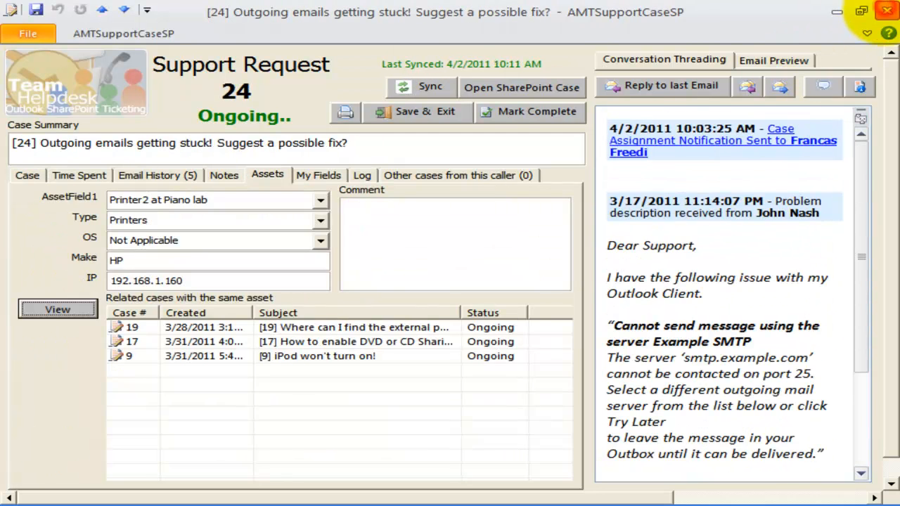
left_click(317, 356)
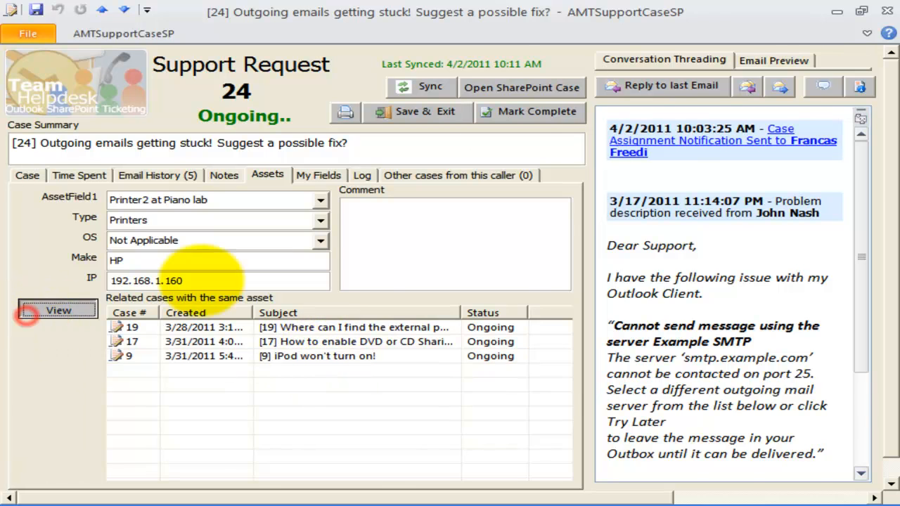
left_click(58, 309)
left_click(888, 11)
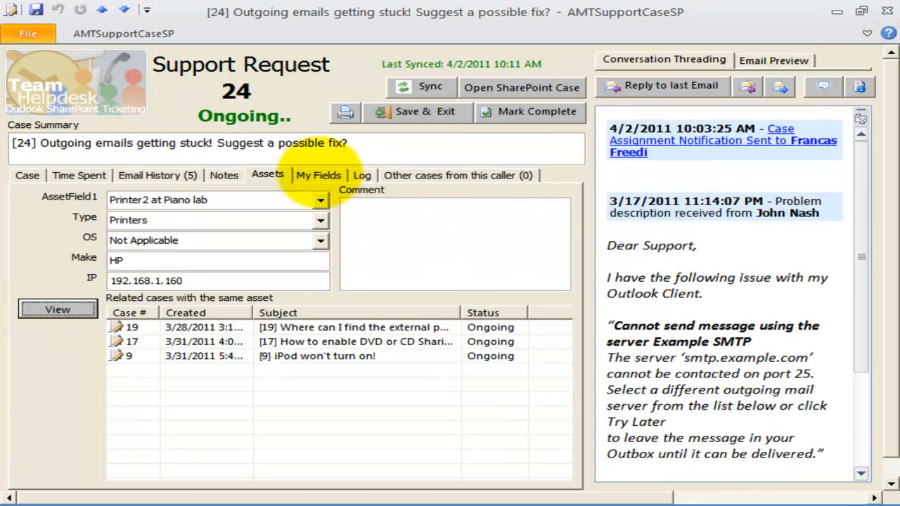
Review the case's custom fields, including the choices for Custom Field 4, and look over its change log
left_click(318, 173)
left_click(269, 208)
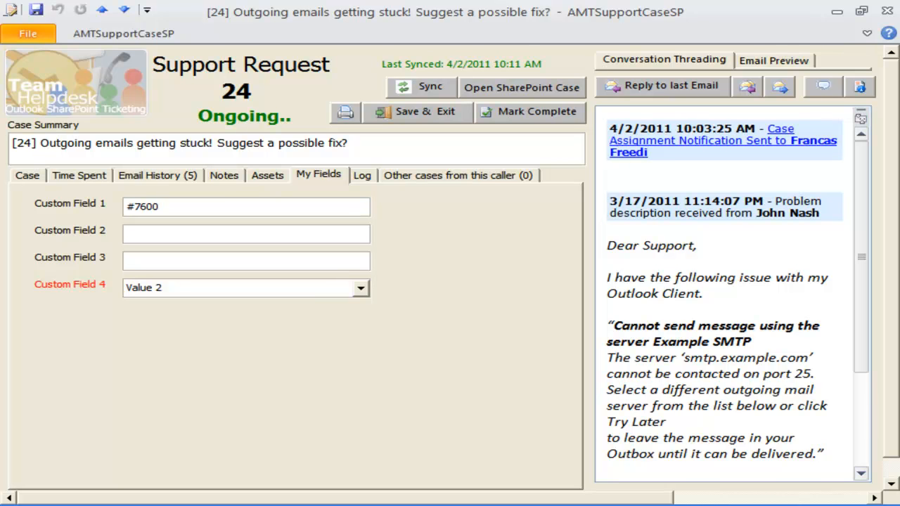
left_click(215, 206)
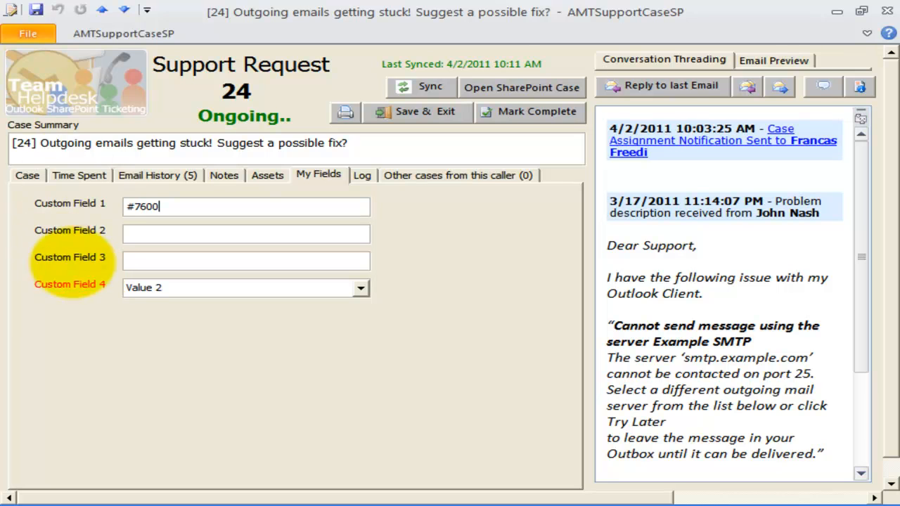
left_click(360, 288)
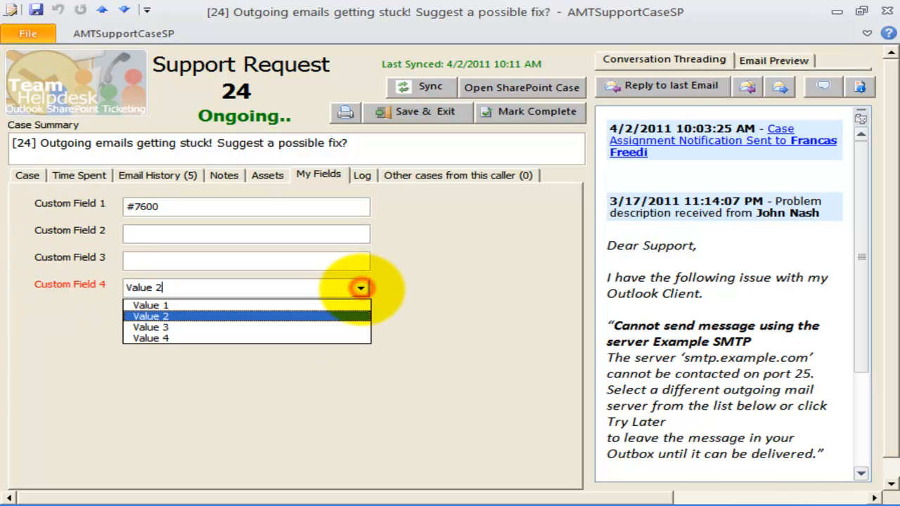
left_click(360, 289)
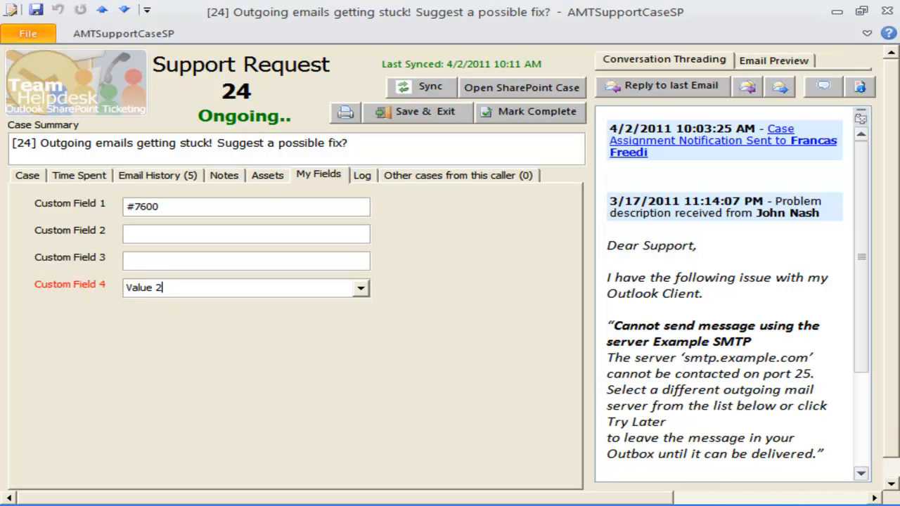
left_click(361, 287)
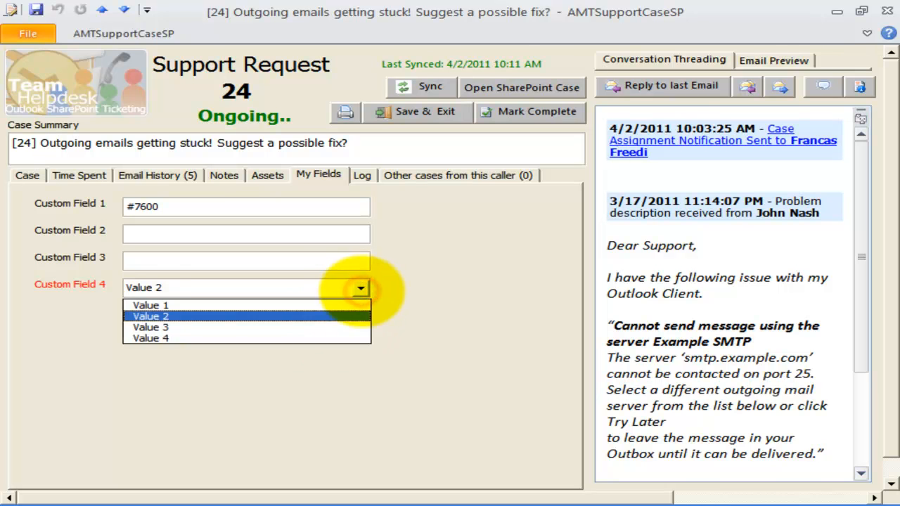
left_click(360, 288)
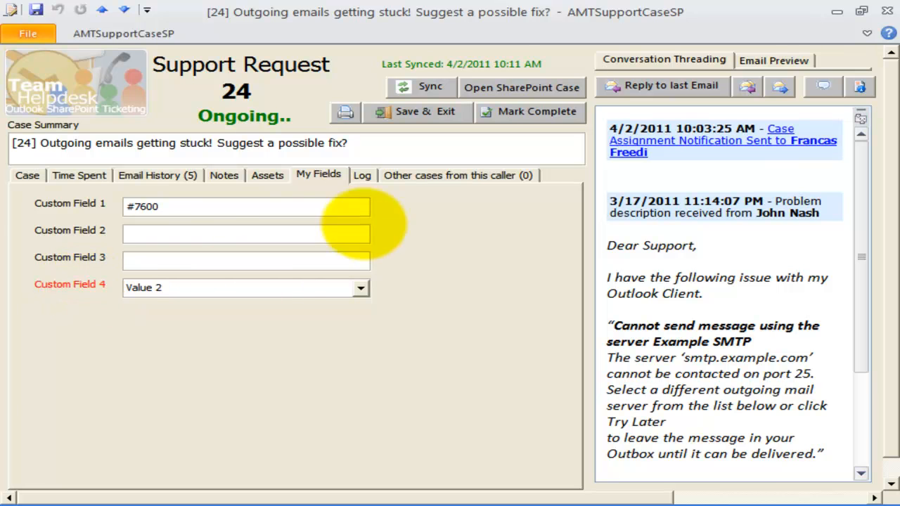
left_click(361, 175)
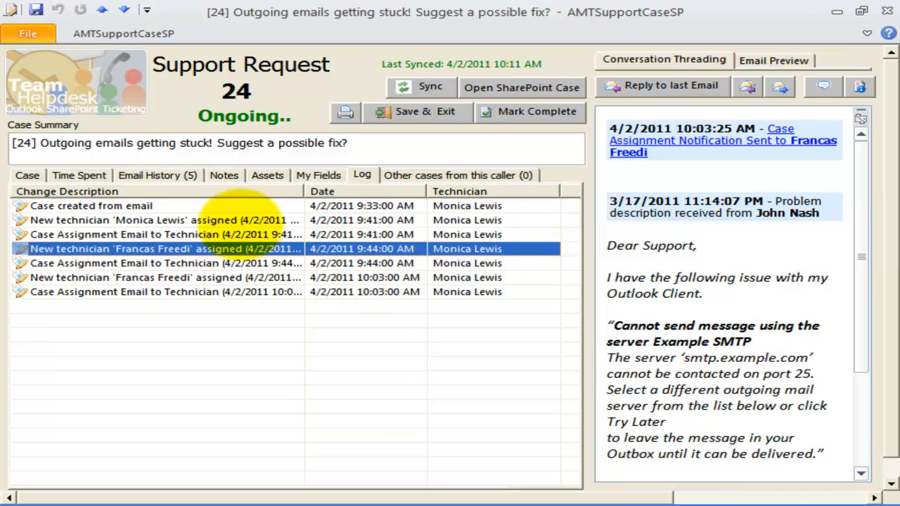
left_click(211, 220)
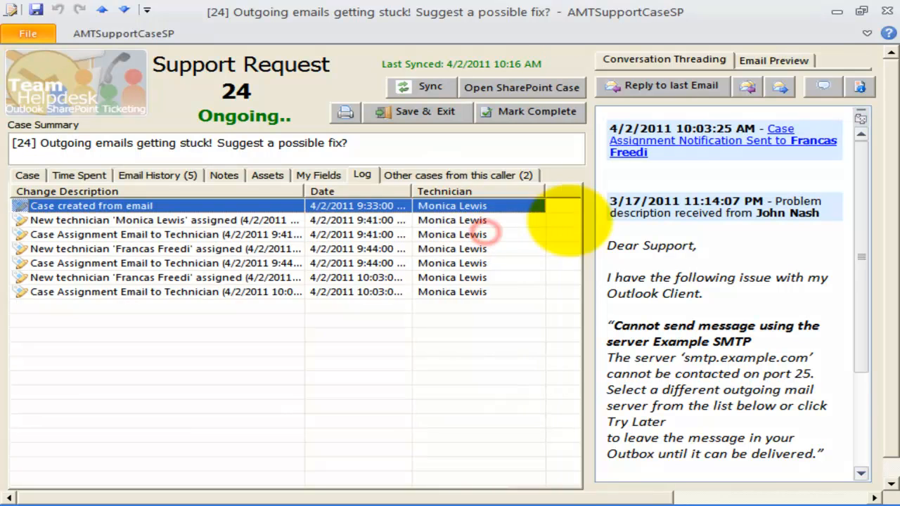
View the caller's other cases on DVD or CD Sharing and on making and receiving iPhone calls, closing each
left_click(468, 174)
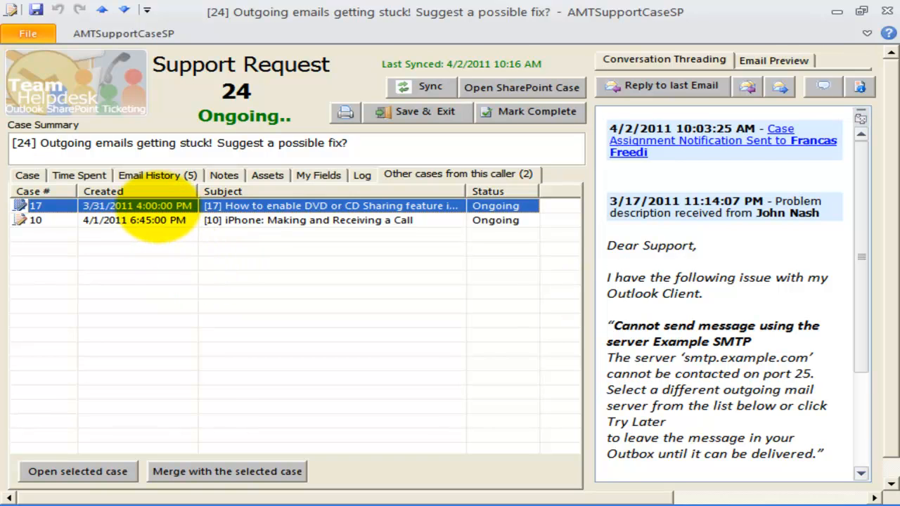
left_click(111, 472)
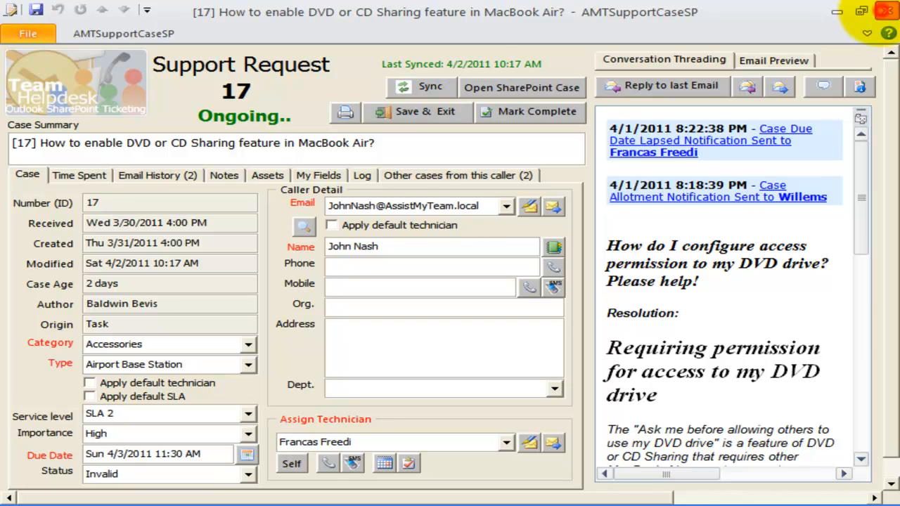
left_click(884, 11)
left_click(180, 205)
left_click(171, 220)
left_click(114, 471)
left_click(887, 11)
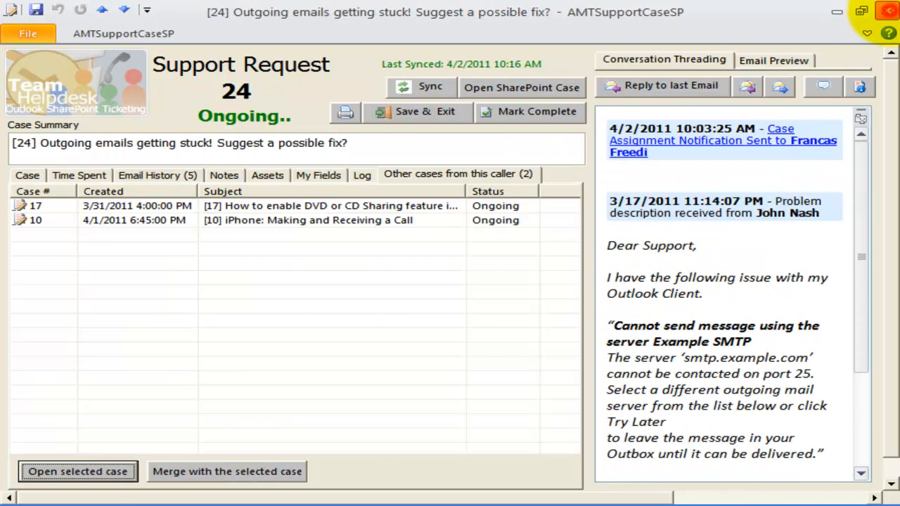
Browse the knowledge base articles available for insertion, select "Mac OS X 10.5: Can receive email, but not send email" and cancel without inserting
left_click(476, 315)
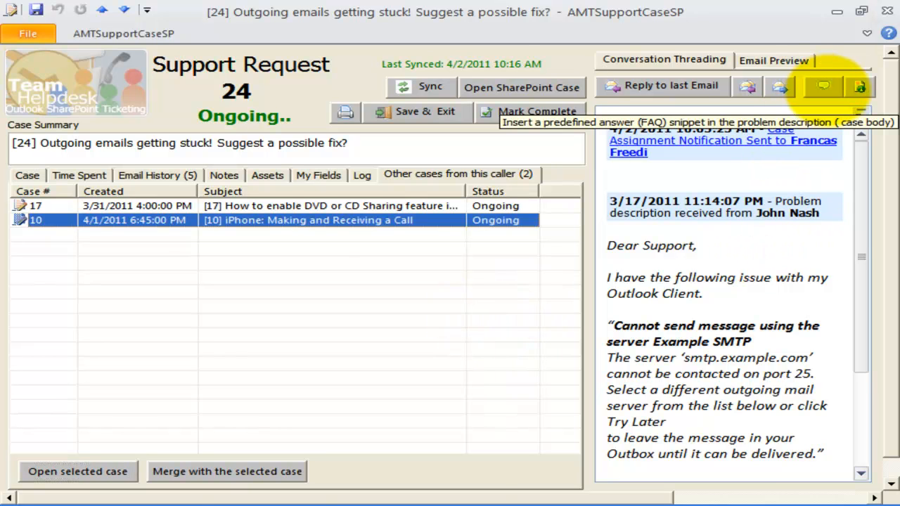
left_click(855, 86)
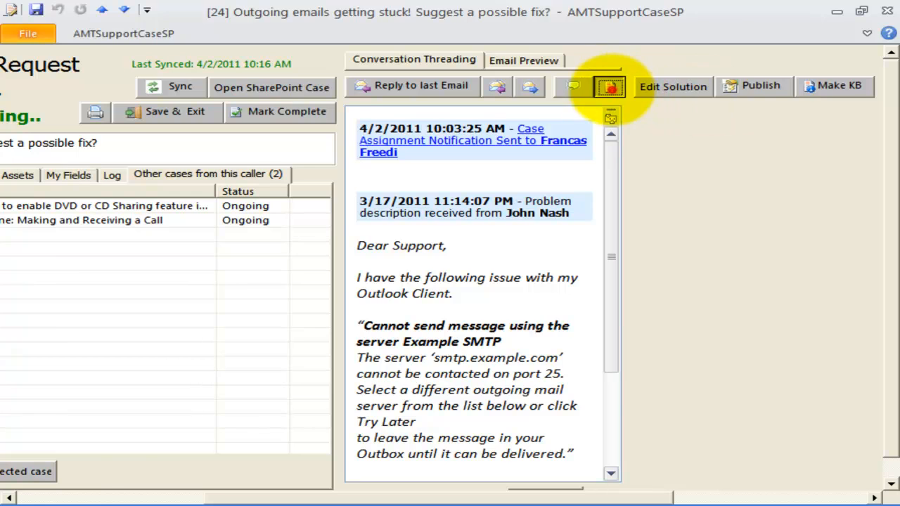
left_click(609, 86)
left_click(257, 188)
left_click(278, 270)
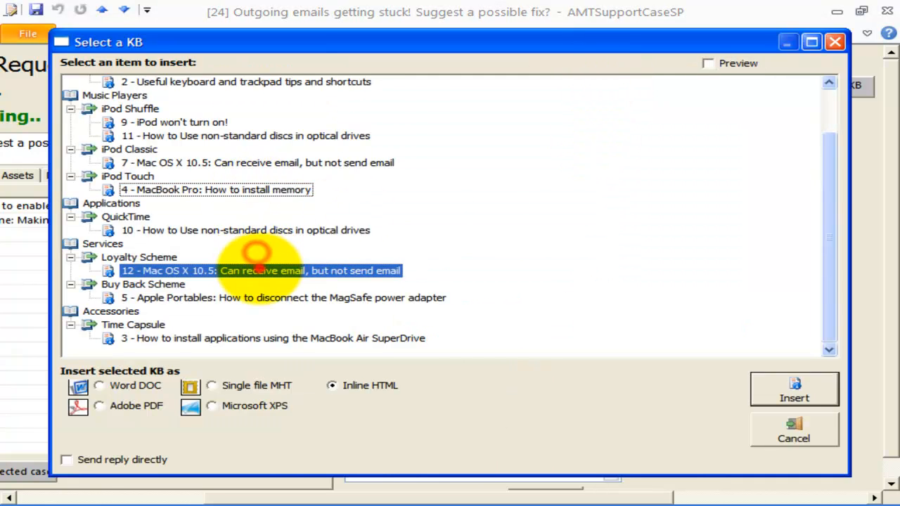
left_click(785, 431)
Browse the predefined answers, select "Cannot send message using the server example SMTP." and cancel without inserting
left_click(573, 86)
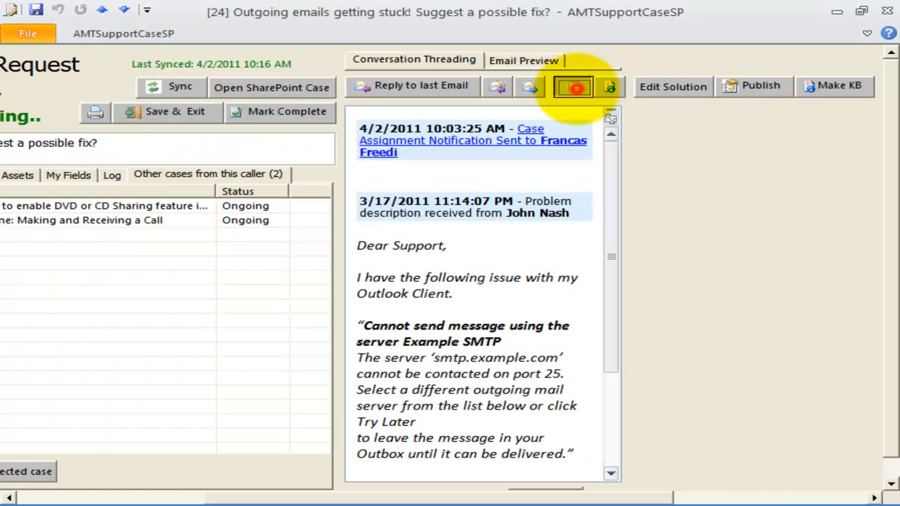
left_click(294, 229)
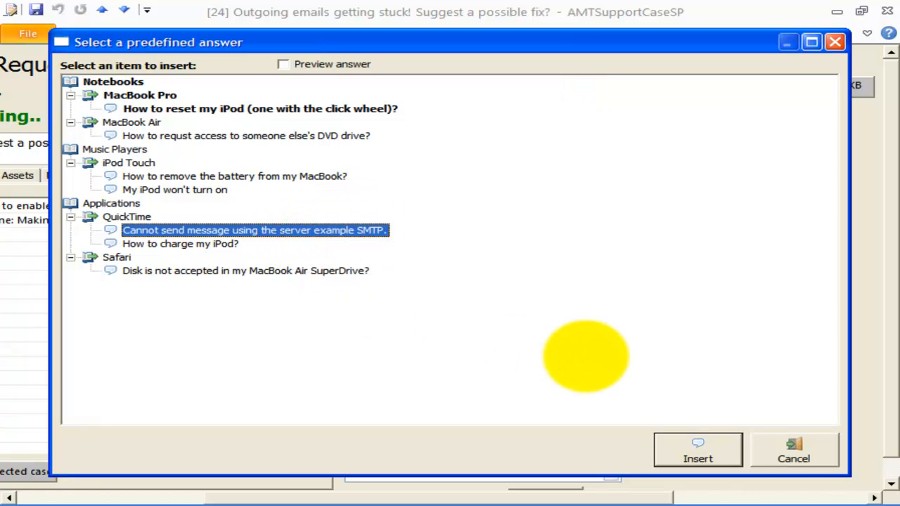
left_click(781, 456)
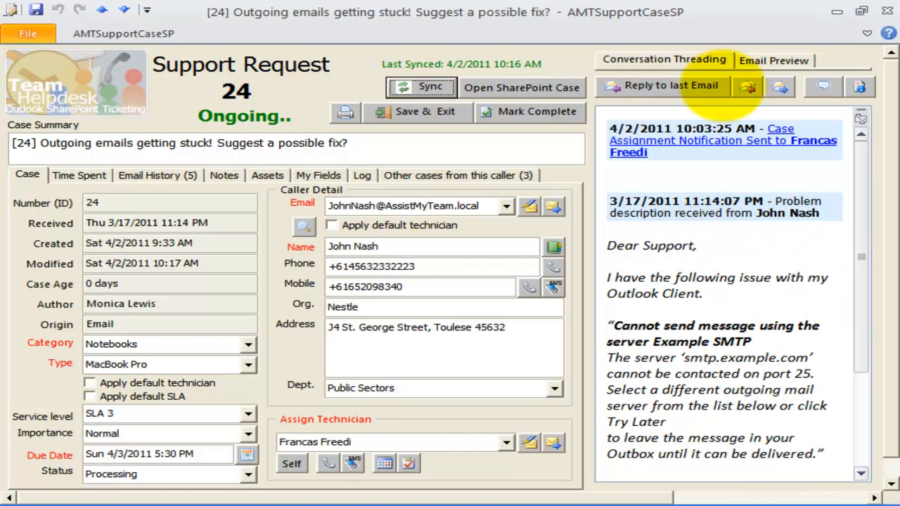
Reply to the caller's last email with "What is the SMTP Outgoing server address you have specified in Outlook?", signed "/AMT Helpdesk Team", and send it
left_click(671, 90)
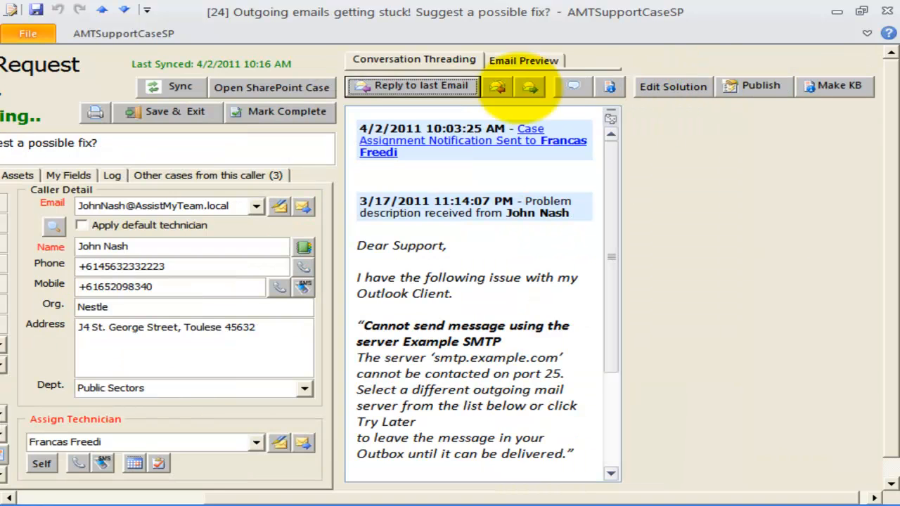
left_click(427, 85)
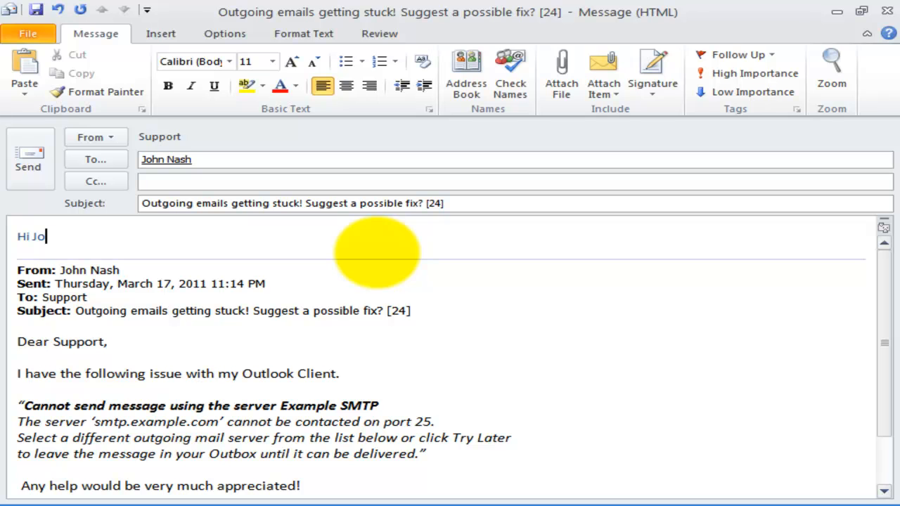
key("Return")
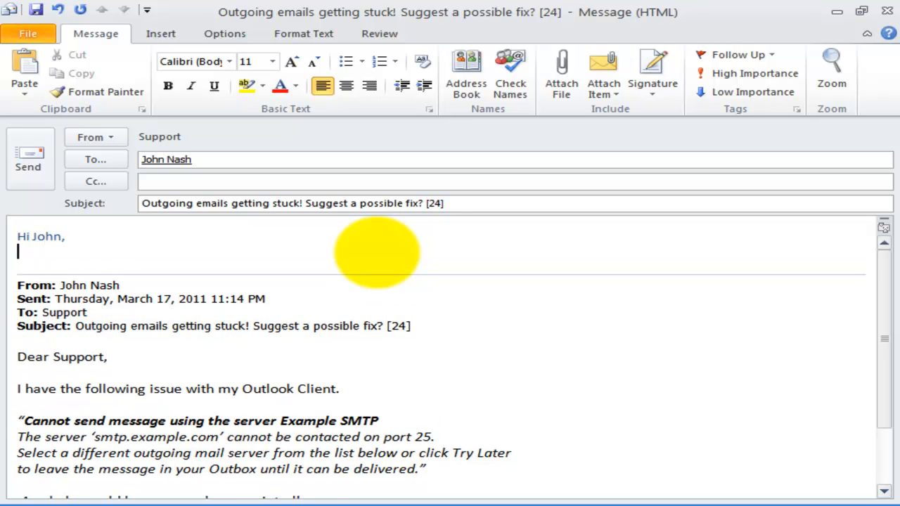
type("What is the SMTP Outgoing server address you have specified in Outlook?")
key("Return")
key("Return")
type("/AMT S")
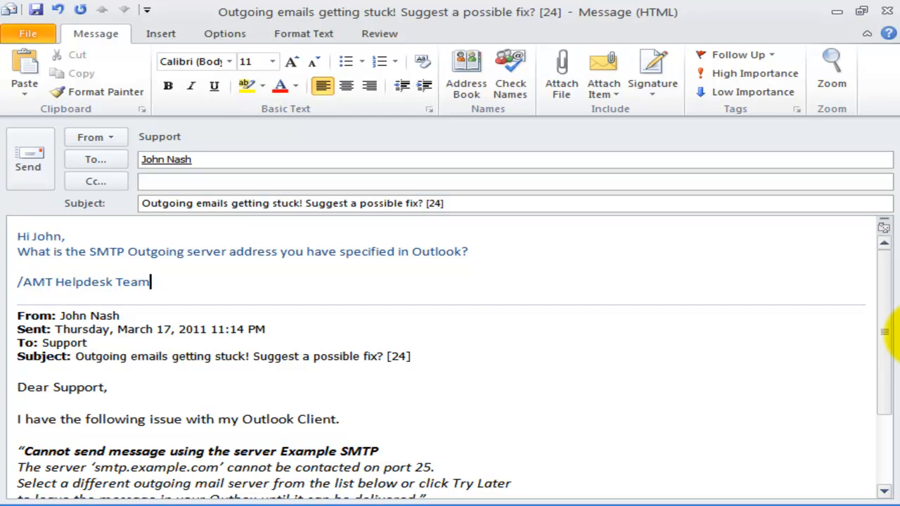
left_click(39, 162)
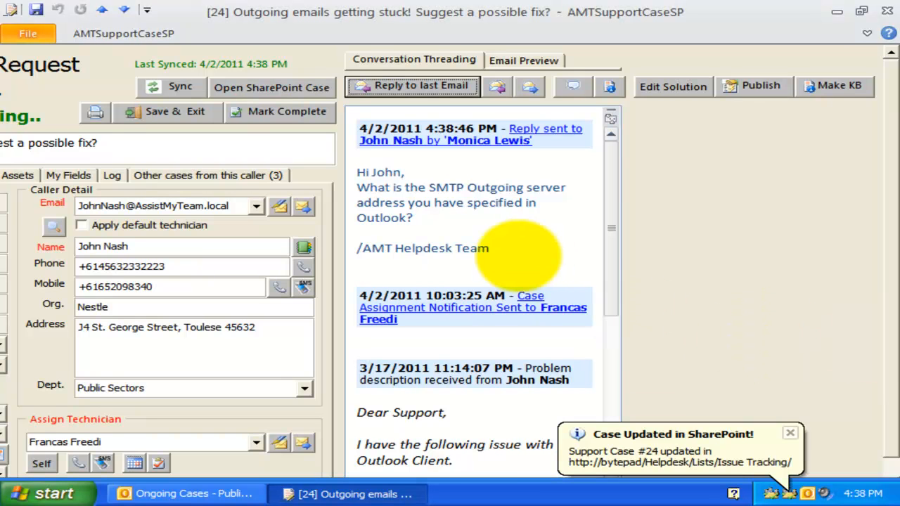
Read the sent reply and the caller's response in the conversation thread, and dismiss the SharePoint case update notification
left_click(492, 238)
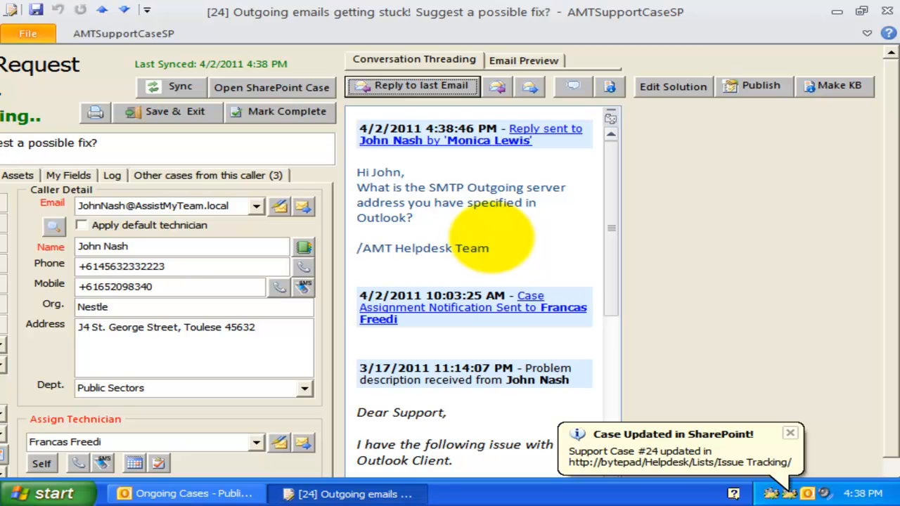
left_click(409, 184)
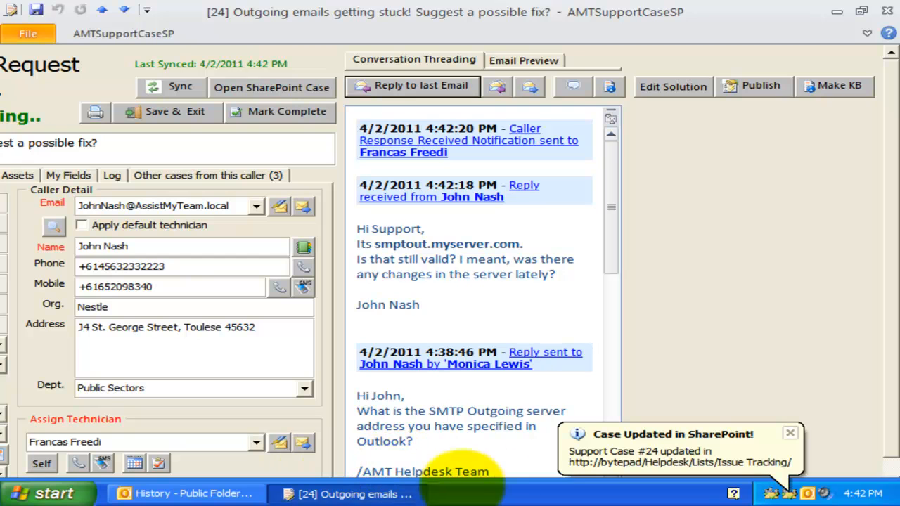
left_click(745, 431)
left_click(745, 402)
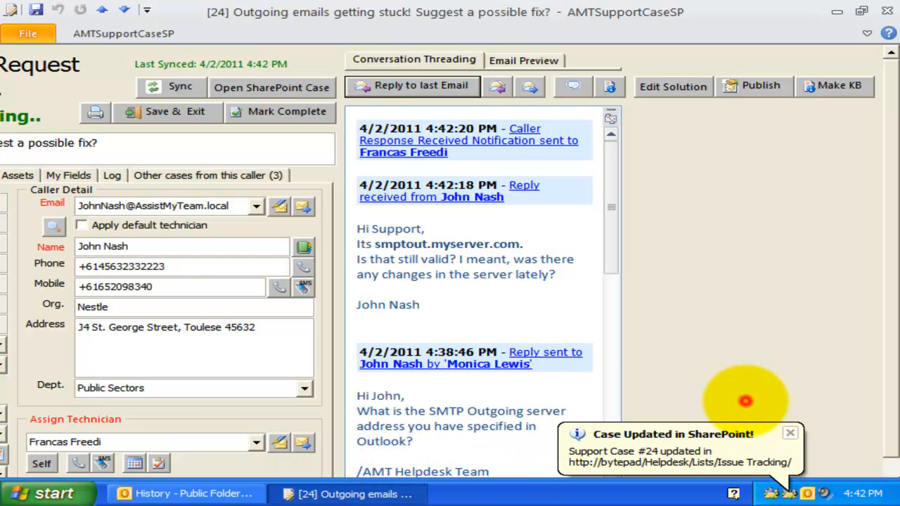
left_click(611, 295)
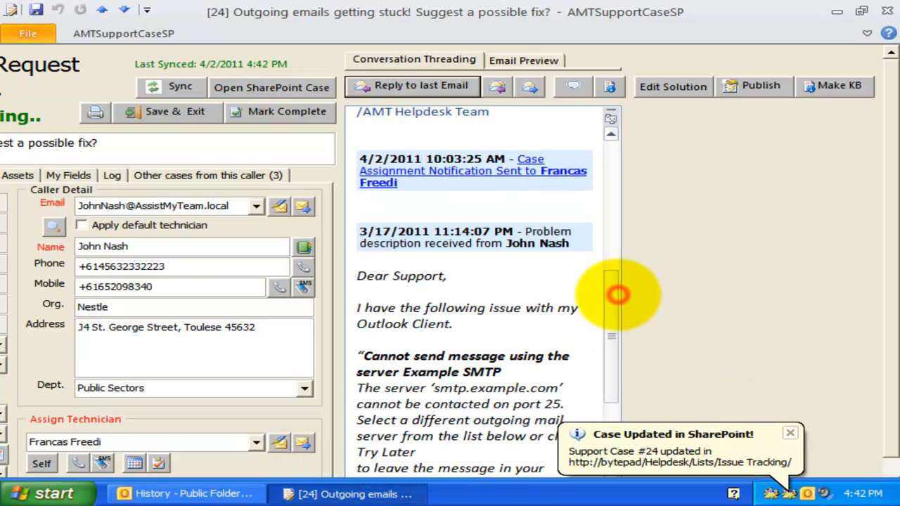
left_click(789, 432)
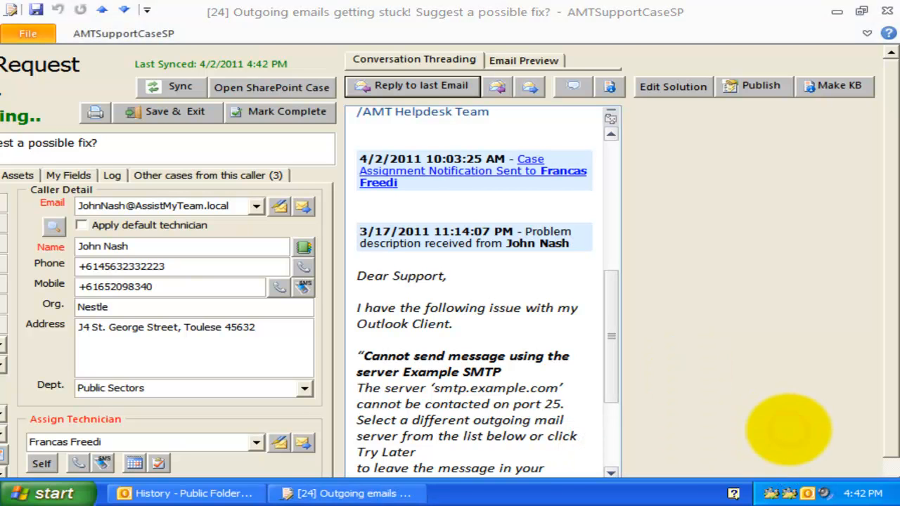
left_click(788, 430)
left_click(682, 388)
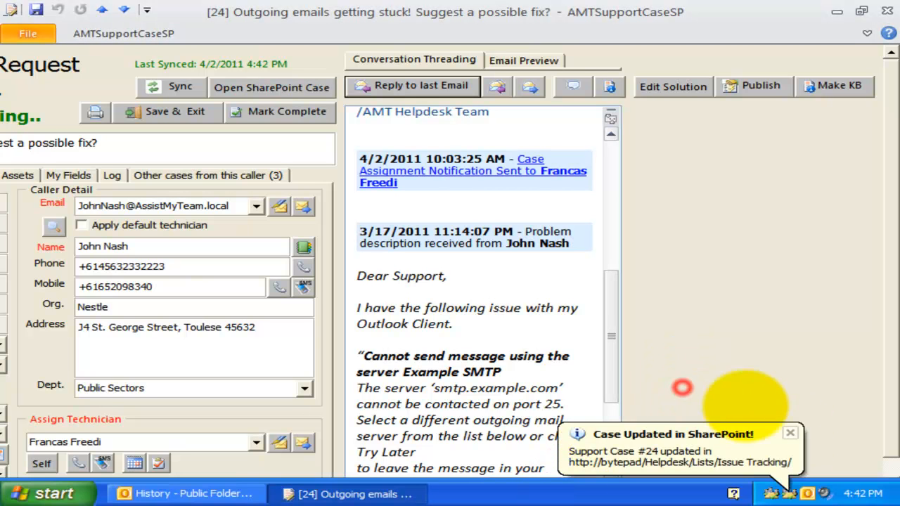
left_click(790, 431)
left_click(773, 425)
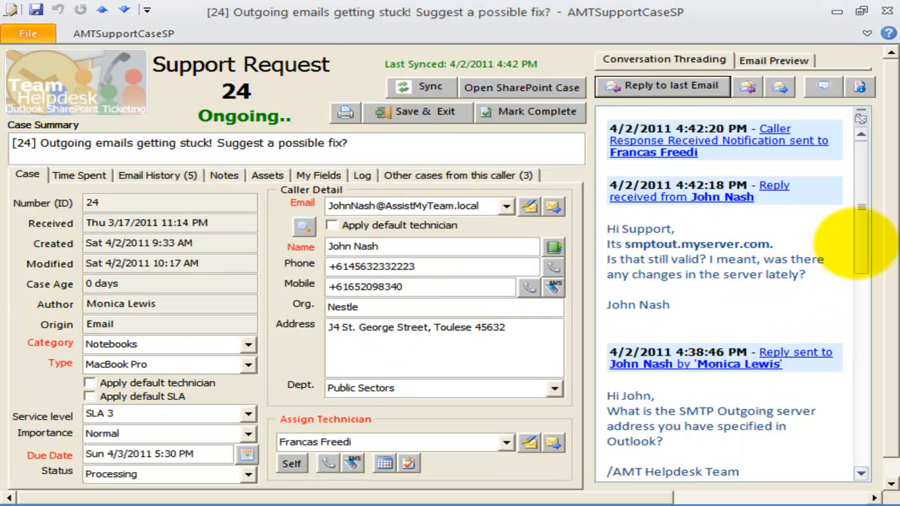
Look over the latest entries in the conversation thread and open the case's email history
mouse_move(860, 206)
left_mouse_down()
mouse_move(861, 336)
mouse_move(864, 203)
left_mouse_up()
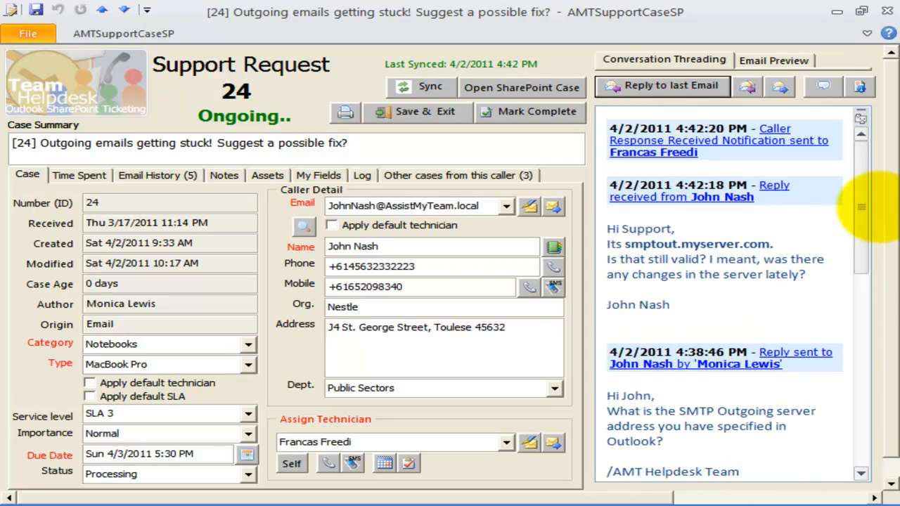
left_click(169, 175)
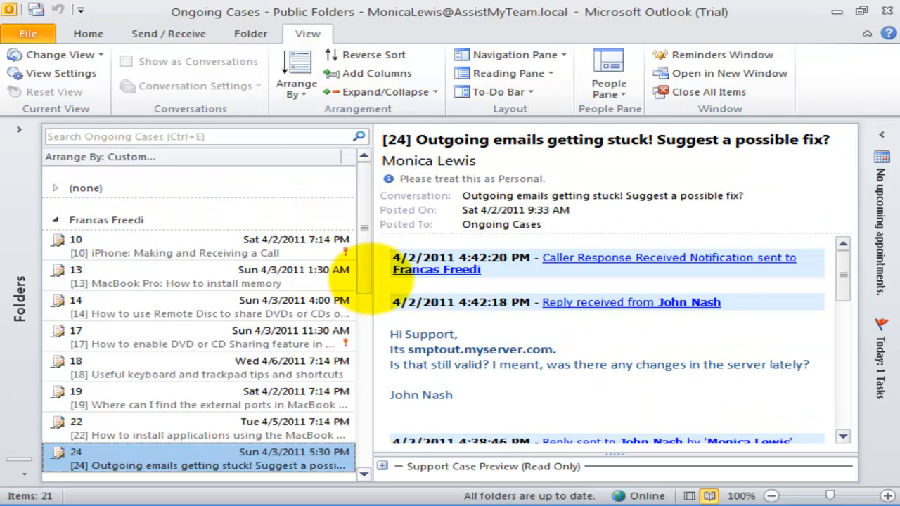
Widen the reading pane beside the Ongoing Cases list
left_click_drag(373, 275, 269, 267)
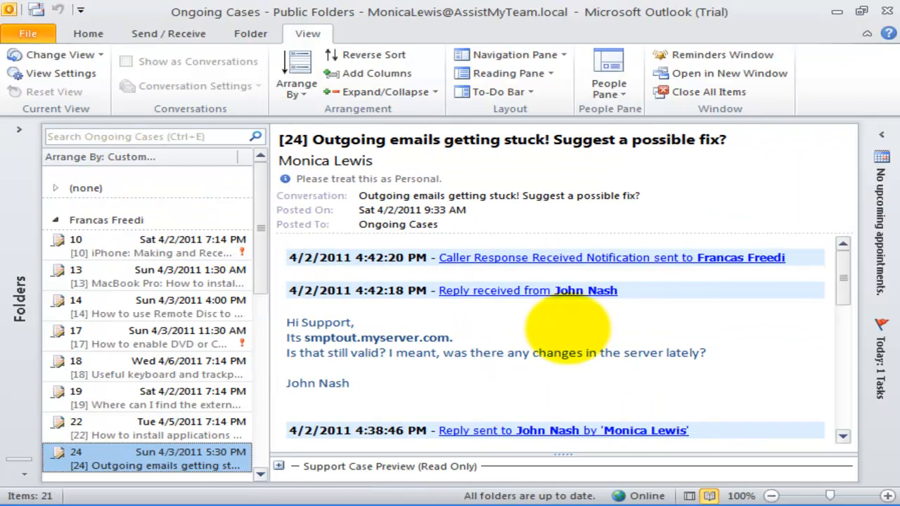
Read the caller's latest reply and the caller response notification from the case 24 conversation thread, closing each message after viewing
mouse_move(842, 274)
left_mouse_down()
mouse_move(843, 401)
mouse_move(843, 277)
left_mouse_up()
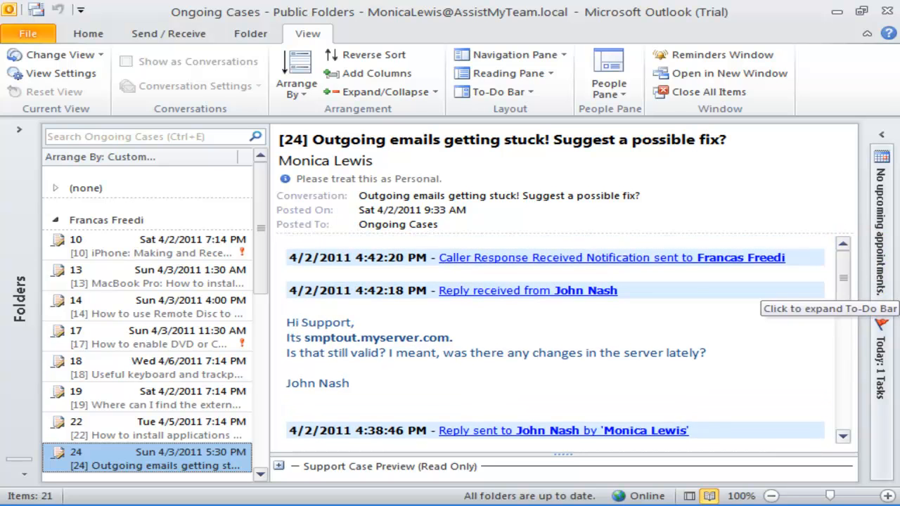
left_click(663, 311)
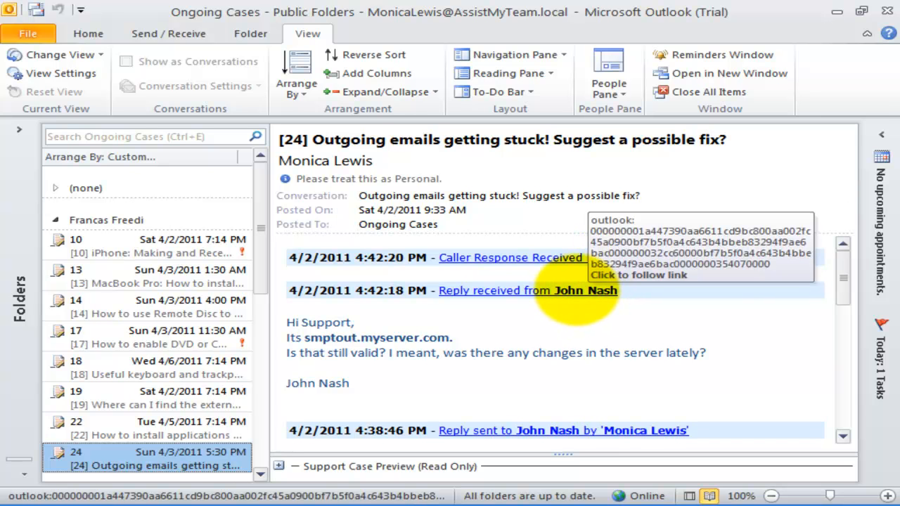
left_click(576, 290)
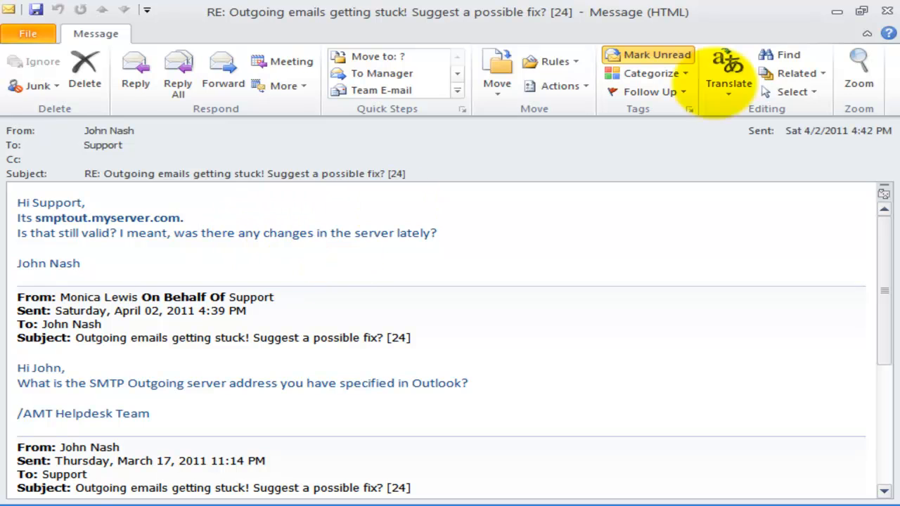
left_click(887, 10)
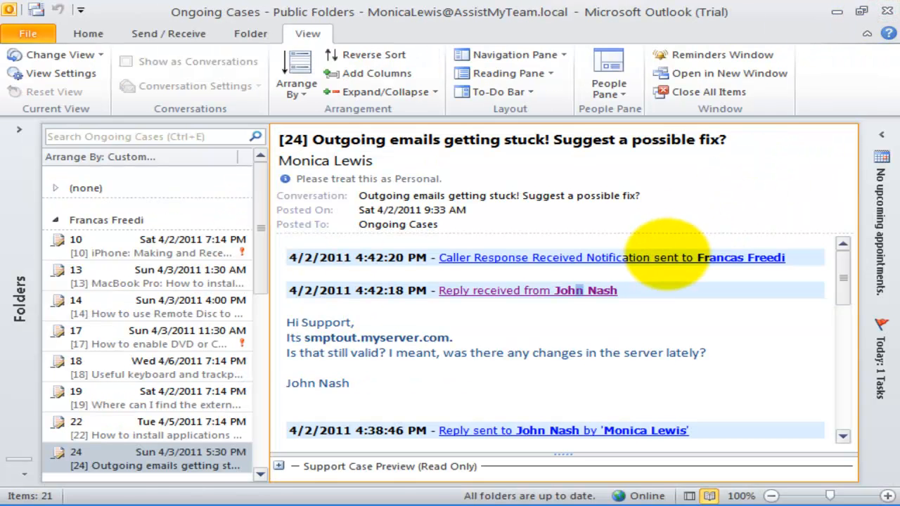
left_click(667, 258)
left_click(534, 296)
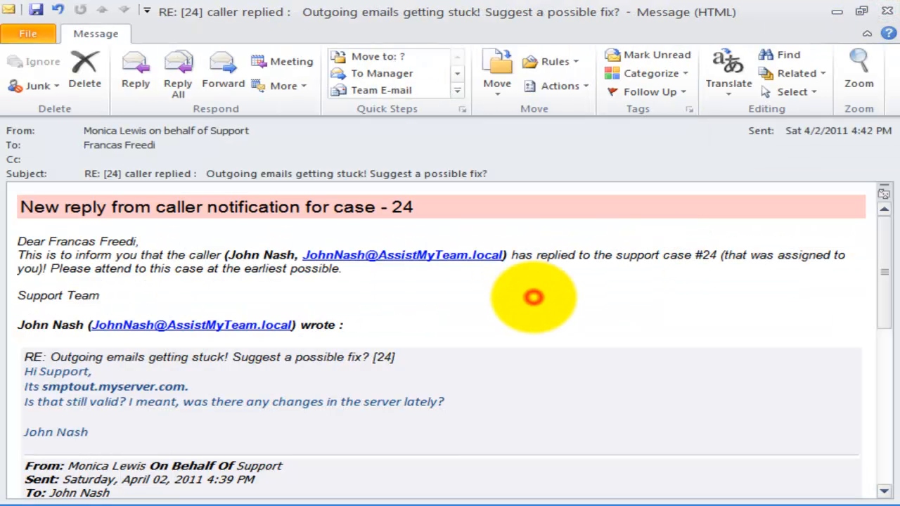
left_click(887, 10)
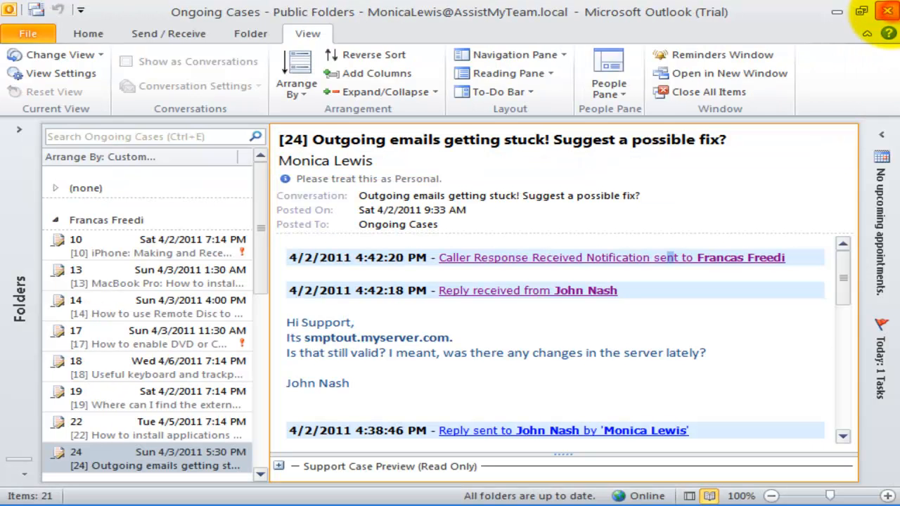
View the support reply sent to the caller at 4:38:46 PM from the conversation thread and close it
left_click_drag(842, 285, 843, 311)
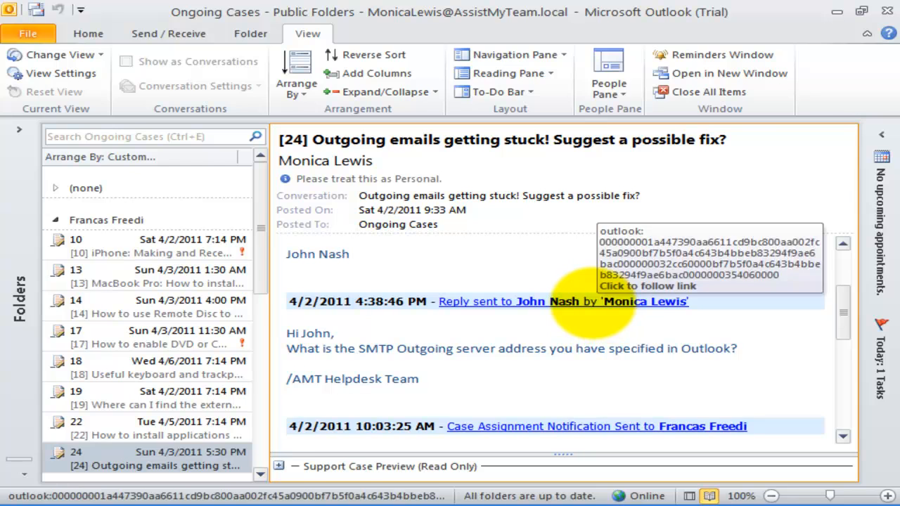
left_click(593, 301)
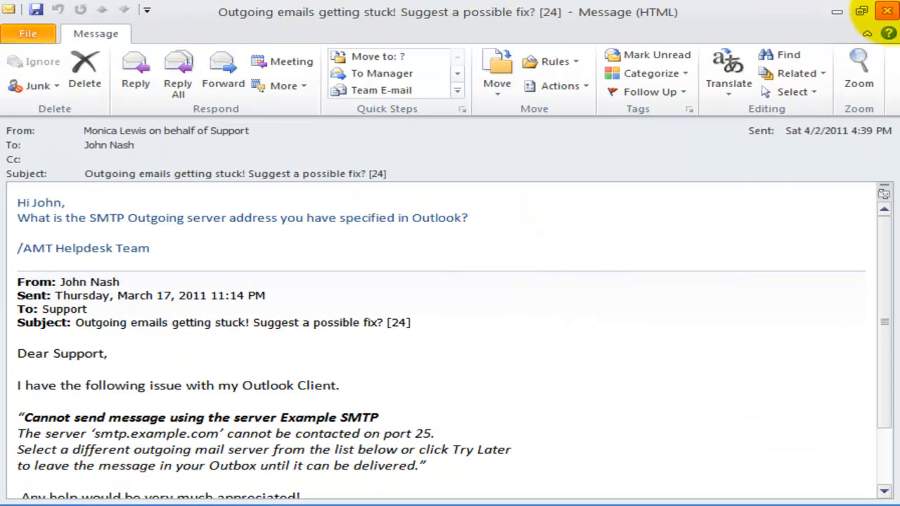
left_click(887, 11)
Open case 24 and reply to the last email with "The outgoing server address remains the same.", signed "/AMT Helpdesk Team", and send it
left_click(210, 457)
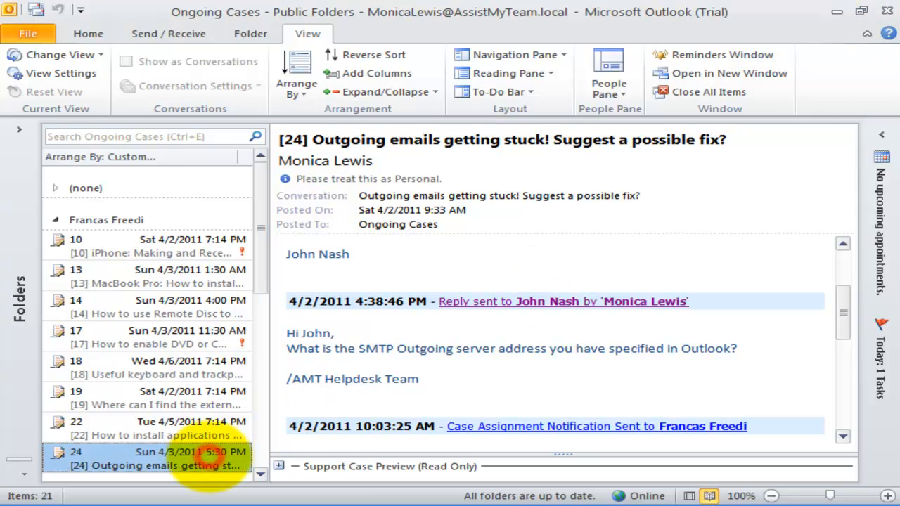
double_click(210, 457)
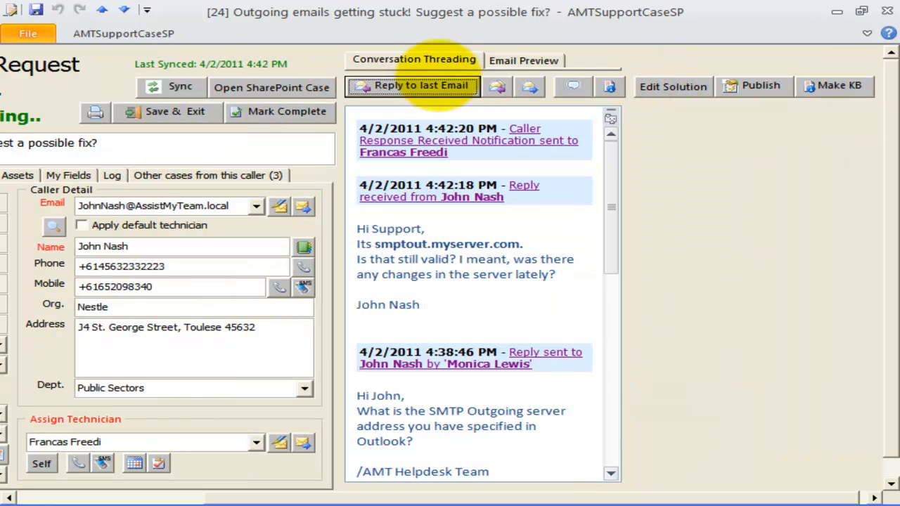
left_click(418, 87)
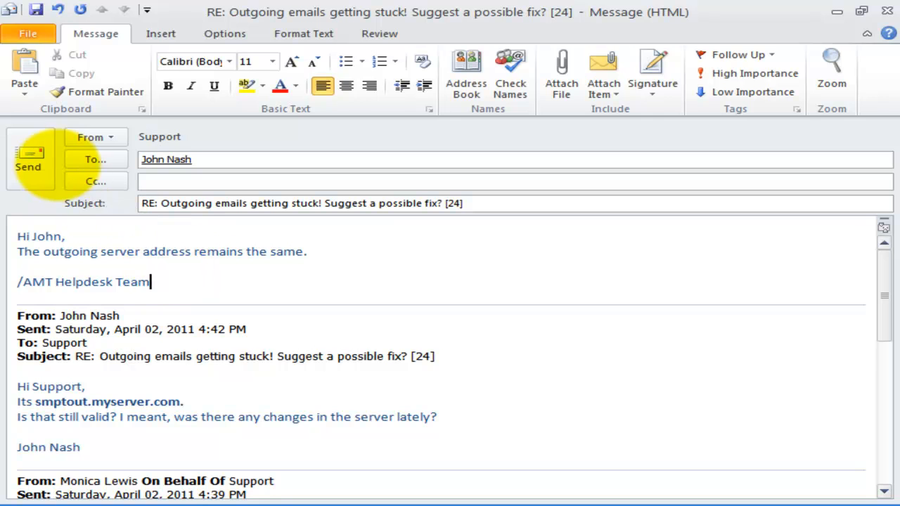
left_click(28, 158)
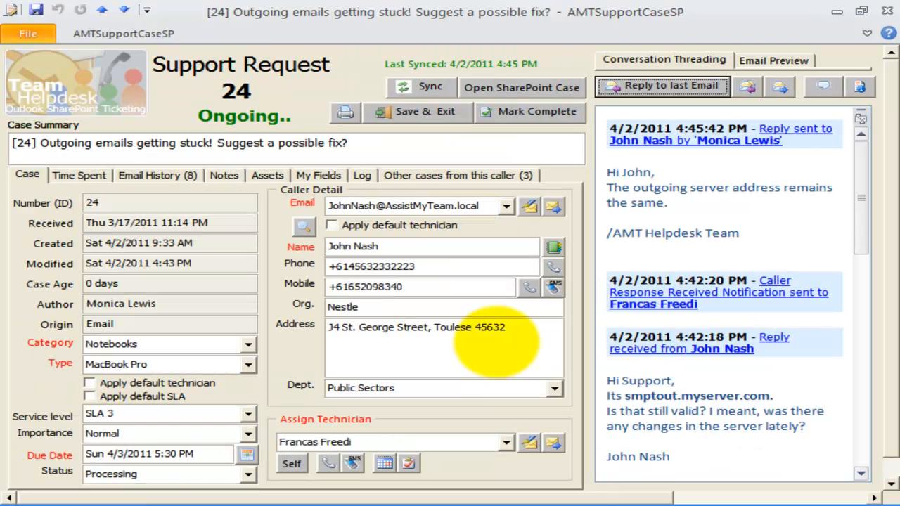
Sync case 24 with SharePoint and open its SharePoint case in Internet Explorer, signing in with the account user name and password
left_click(486, 340)
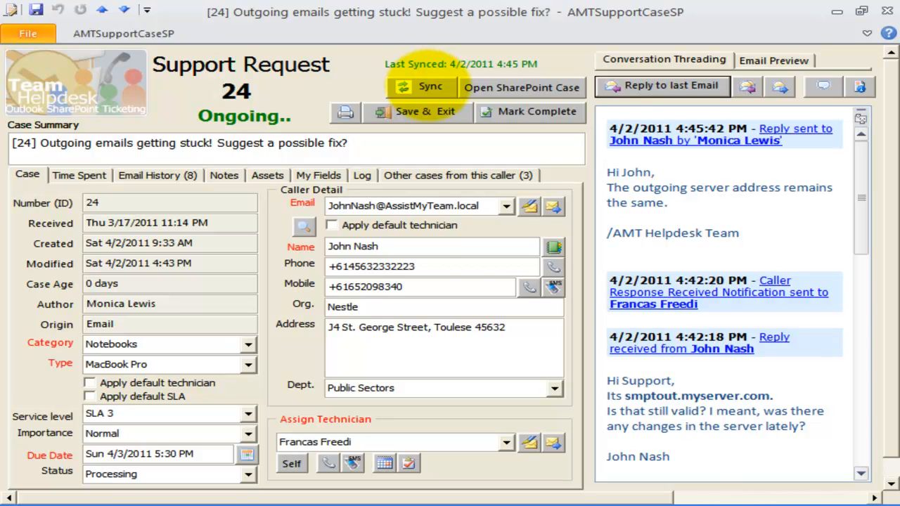
left_click(426, 87)
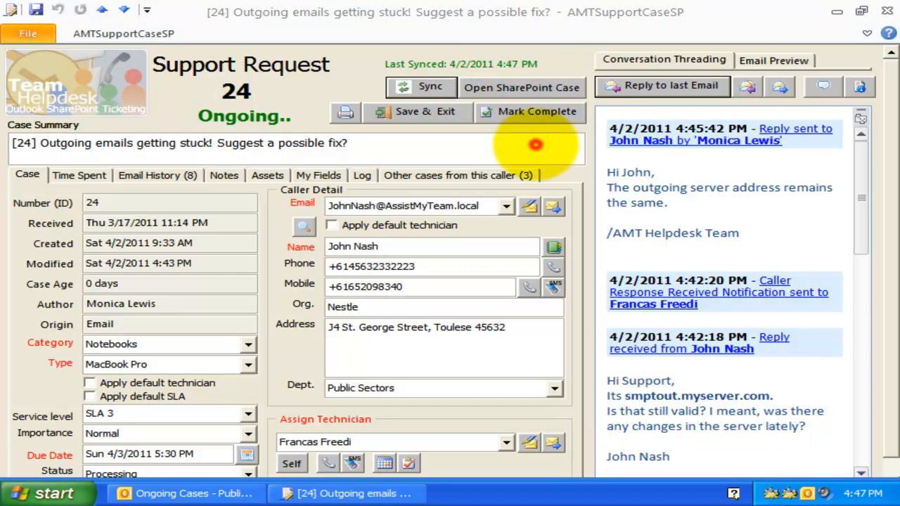
left_click(545, 90)
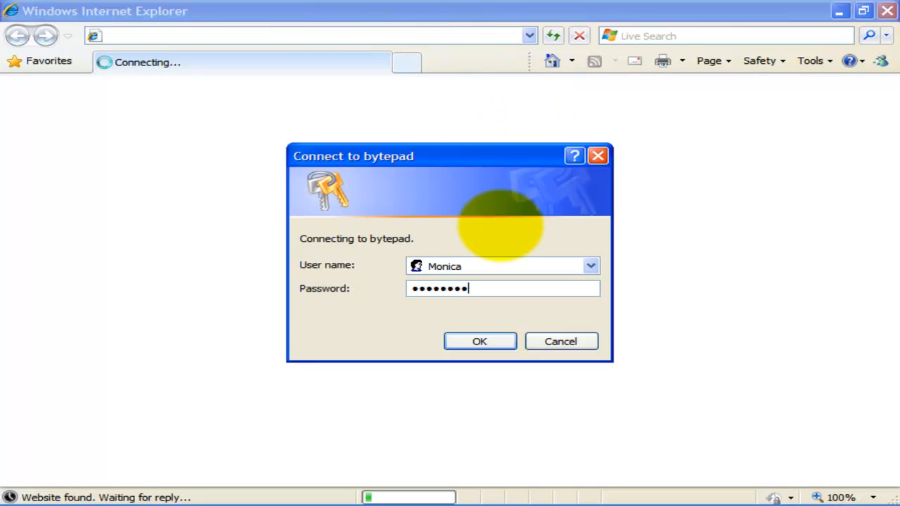
key("Return")
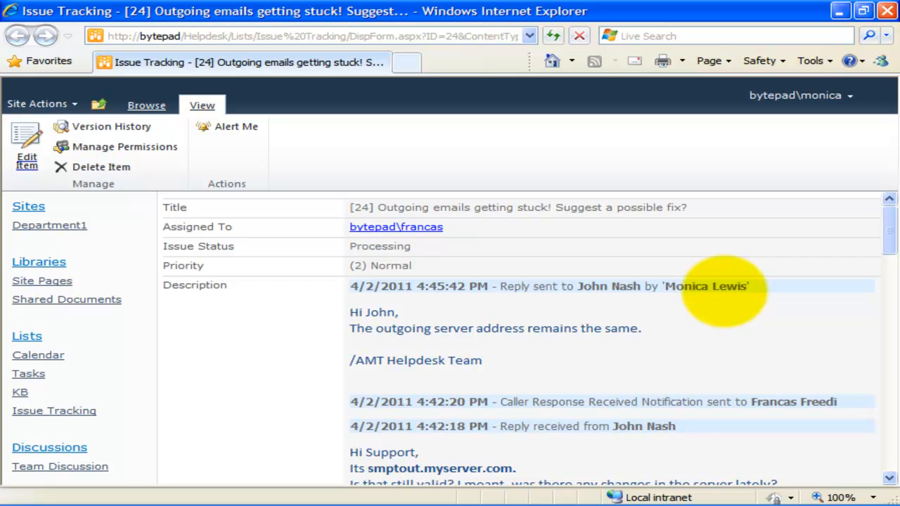
Review the SharePoint item for case 24, from its assignment and description through caller, asset and time details to its attachments
left_click(679, 302)
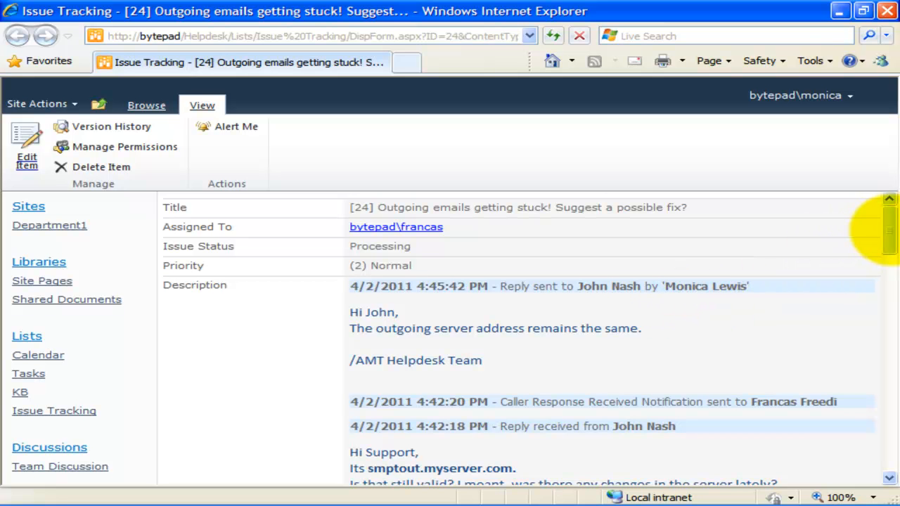
mouse_move(890, 230)
left_mouse_down()
mouse_move(890, 324)
mouse_move(887, 224)
left_mouse_up()
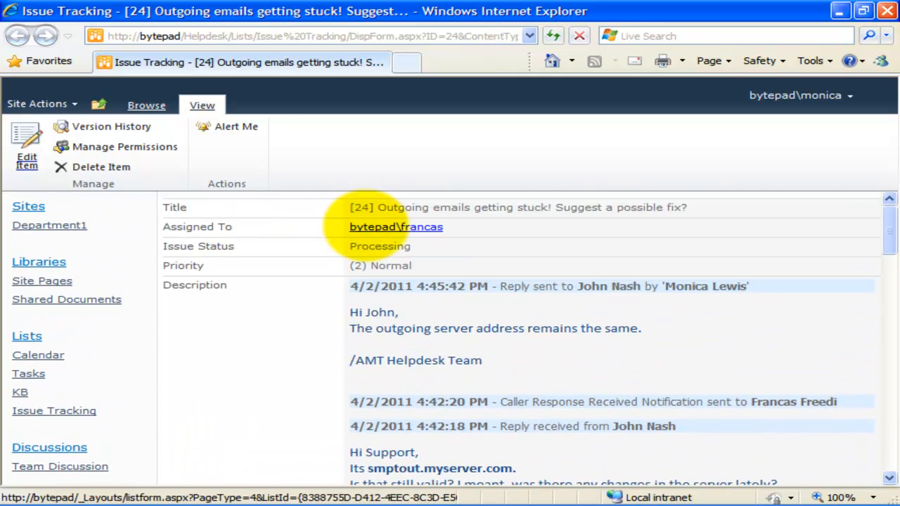
left_click_drag(887, 215, 884, 360)
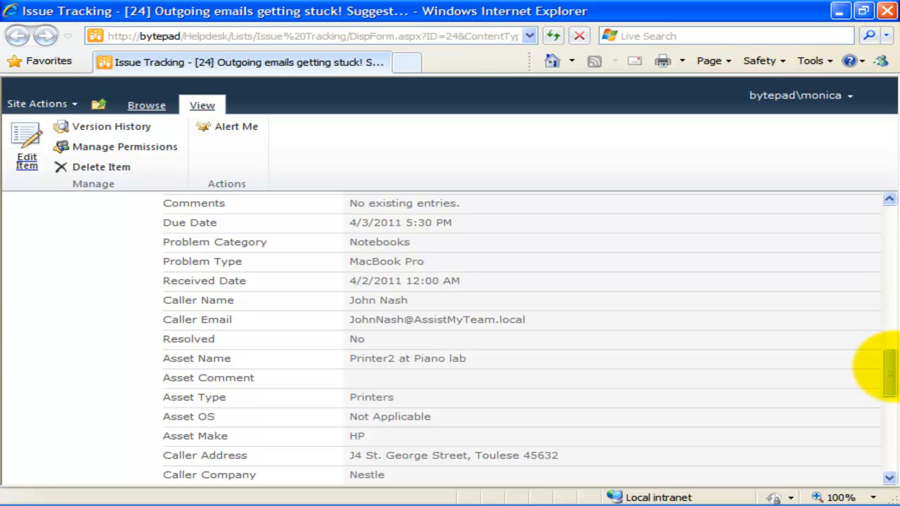
left_click_drag(888, 386, 888, 433)
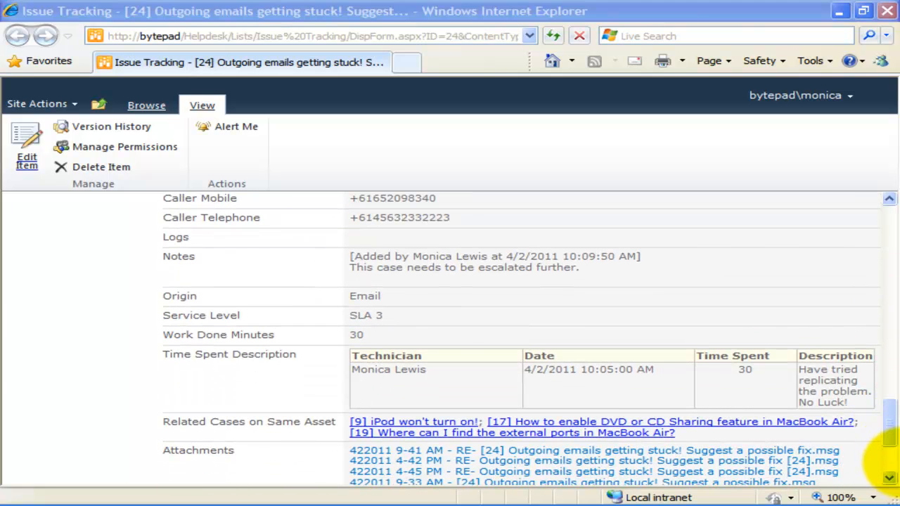
left_click(890, 462)
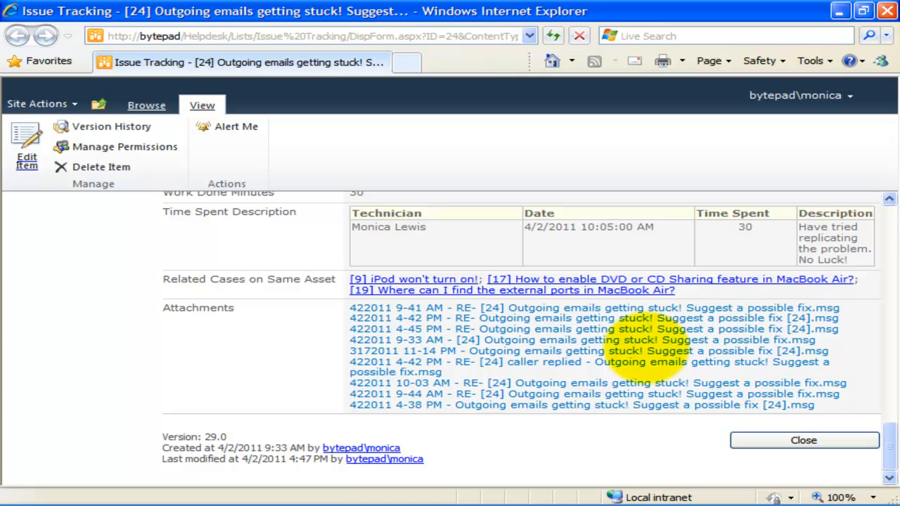
left_click(308, 344)
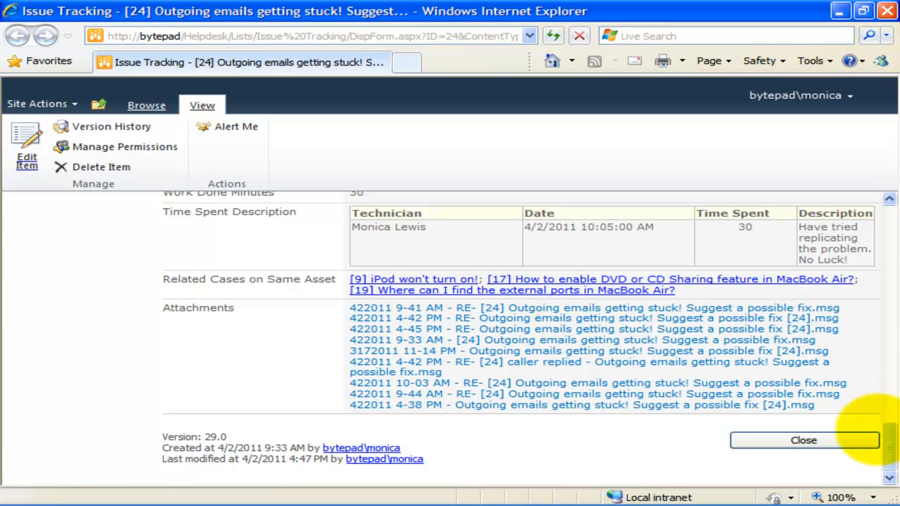
left_click_drag(883, 443, 885, 220)
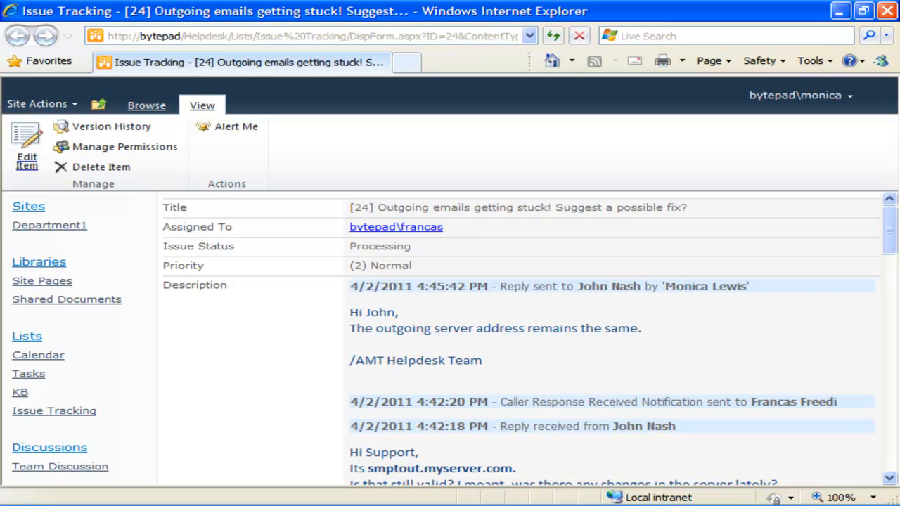
Open the SharePoint item for case 24 for editing and go to its due date, problem category and caller fields
left_click(27, 161)
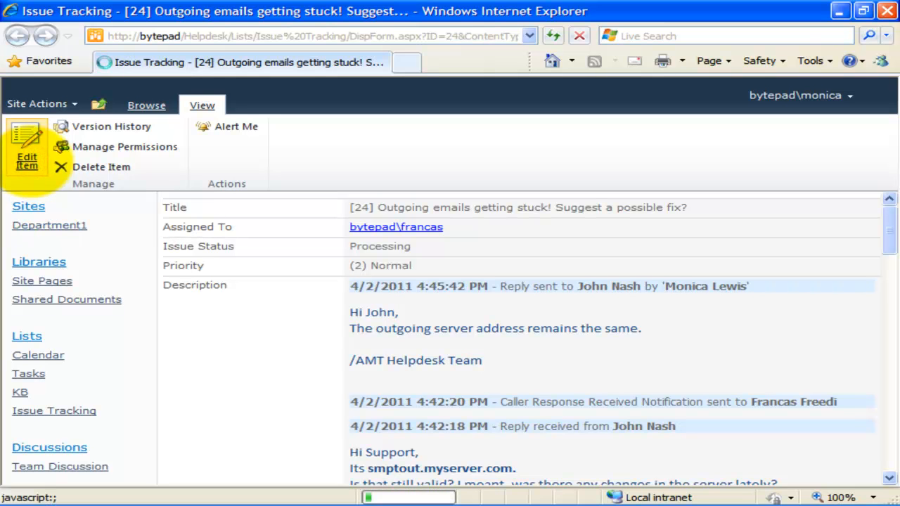
left_click_drag(888, 221, 887, 358)
left_click(887, 317)
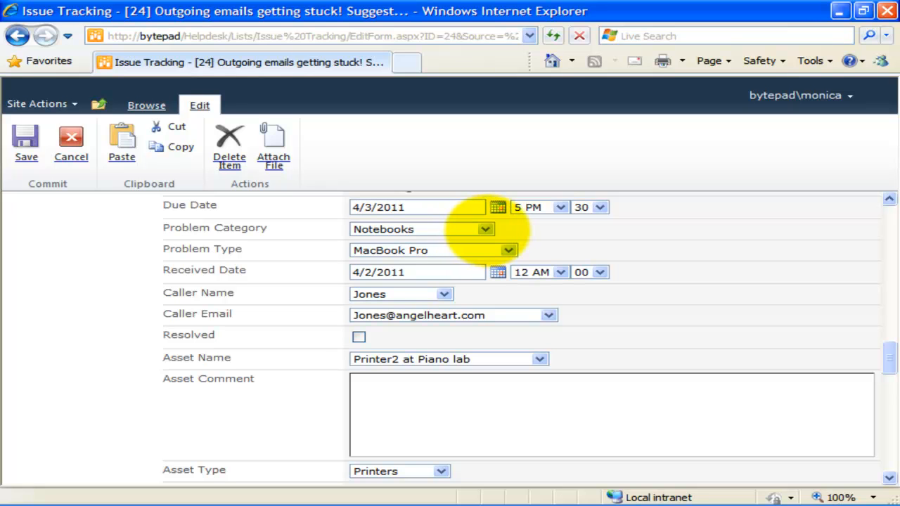
Examine the available choices for problem category, problem type, caller name, caller email and asset name without changing them
left_click(484, 229)
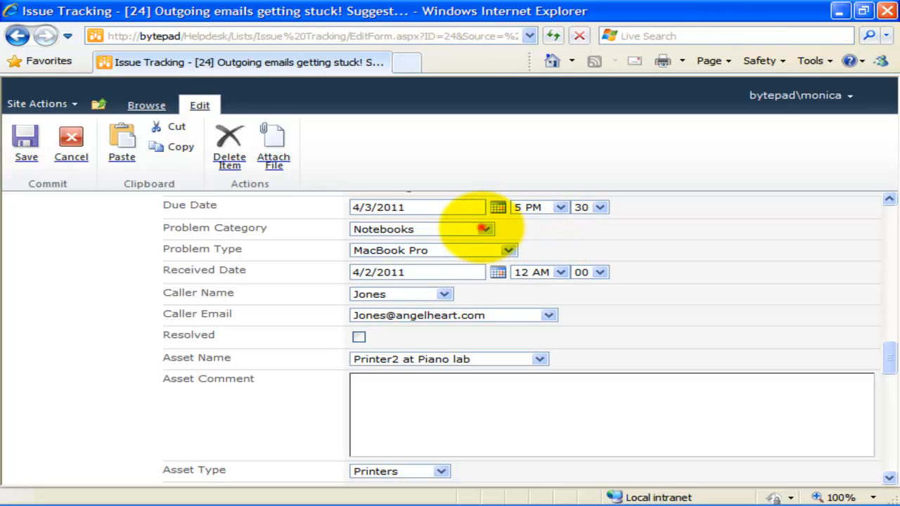
left_click(485, 229)
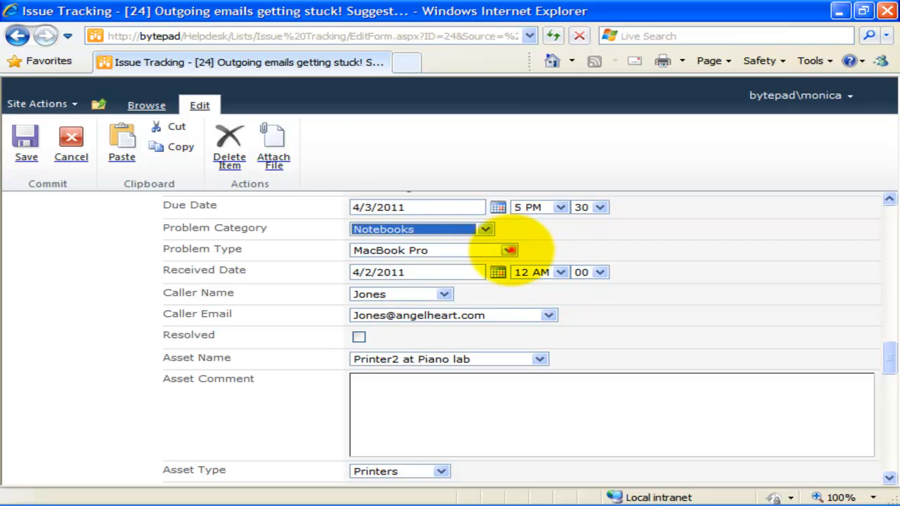
left_click(508, 251)
left_click(556, 255)
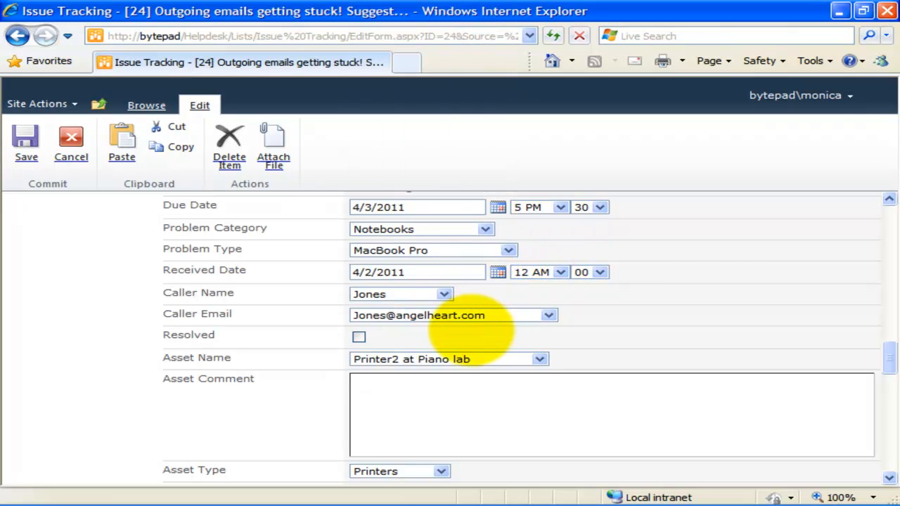
left_click(445, 294)
left_click(498, 293)
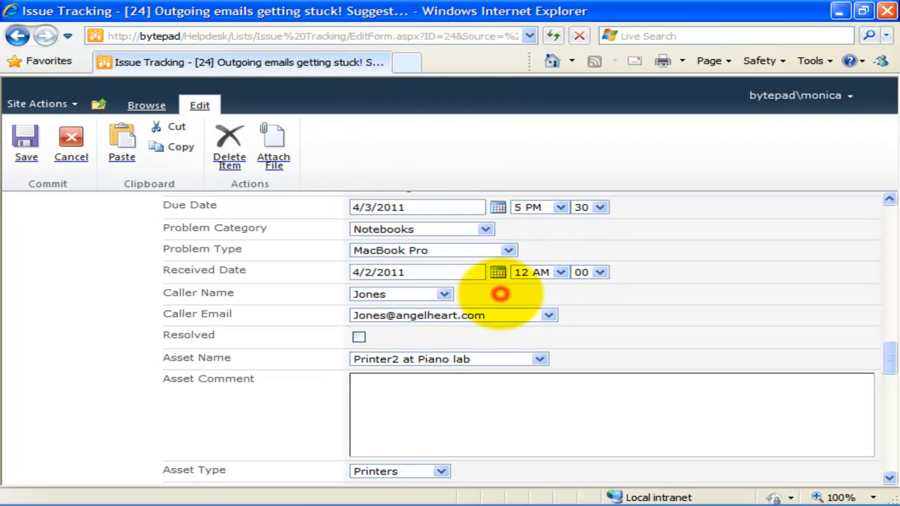
left_click(548, 315)
left_click(649, 326)
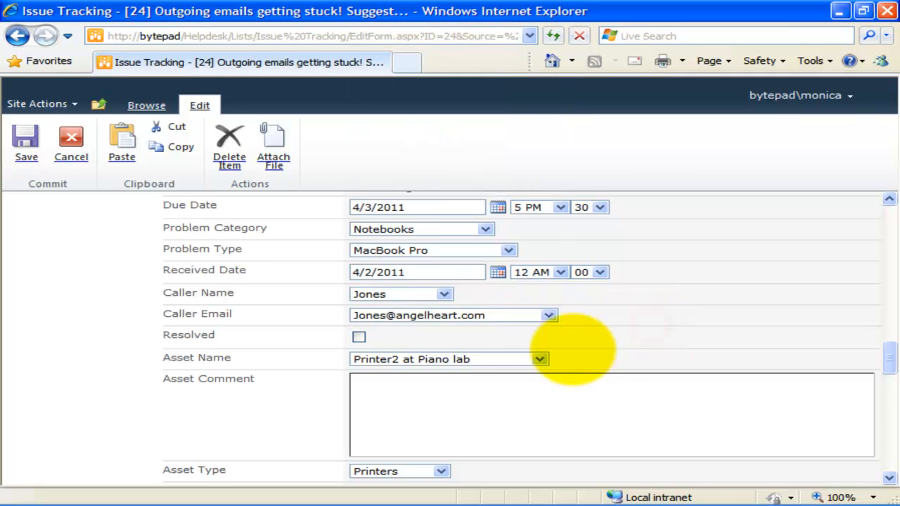
left_click(539, 358)
left_click(539, 358)
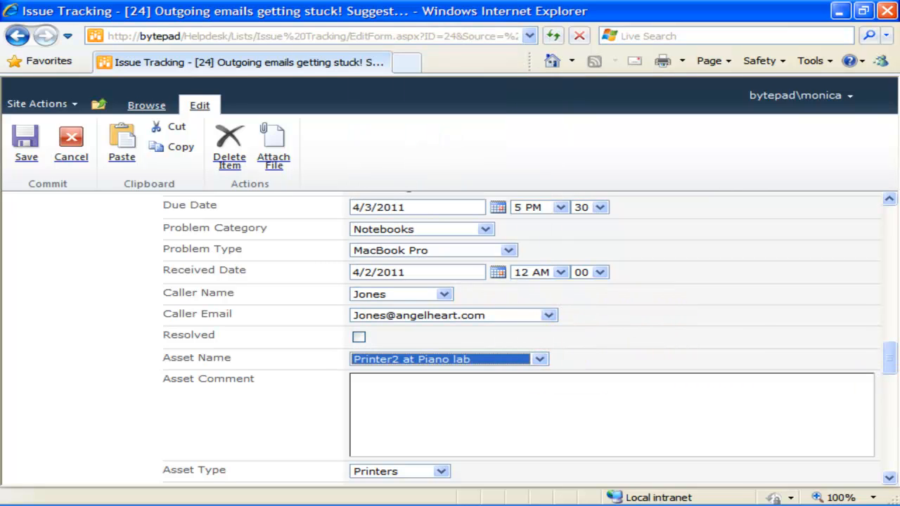
left_click(756, 342)
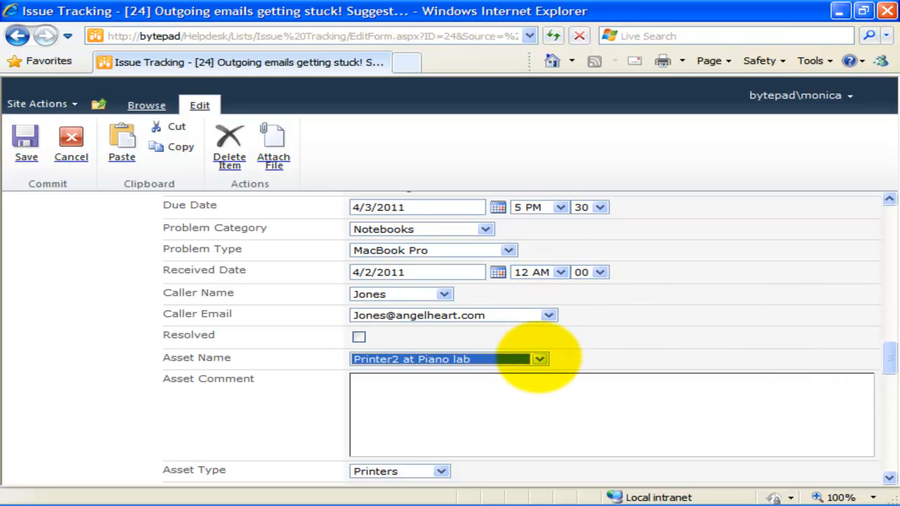
Set the asset name to PhotoCopier at Library Level 1, enter the asset comment "This is a test comment.", and save the SharePoint item
left_click(539, 358)
left_click(491, 336)
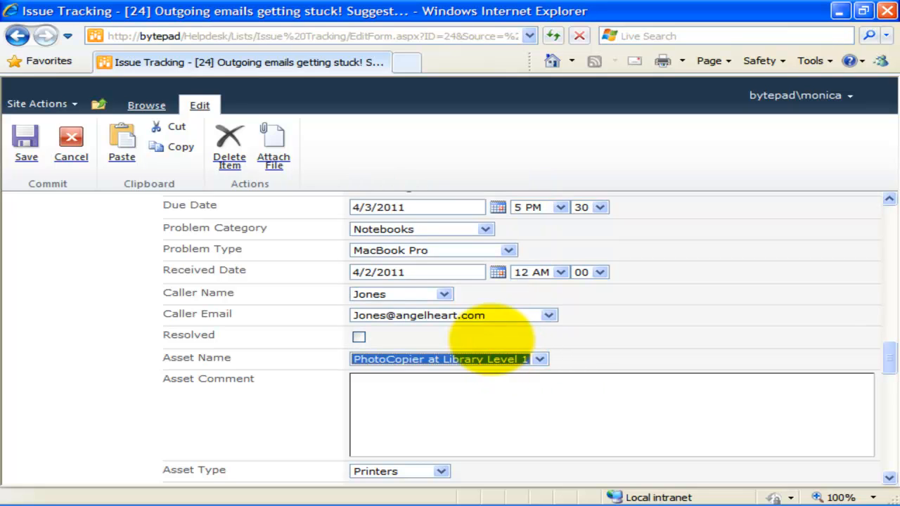
left_click(527, 405)
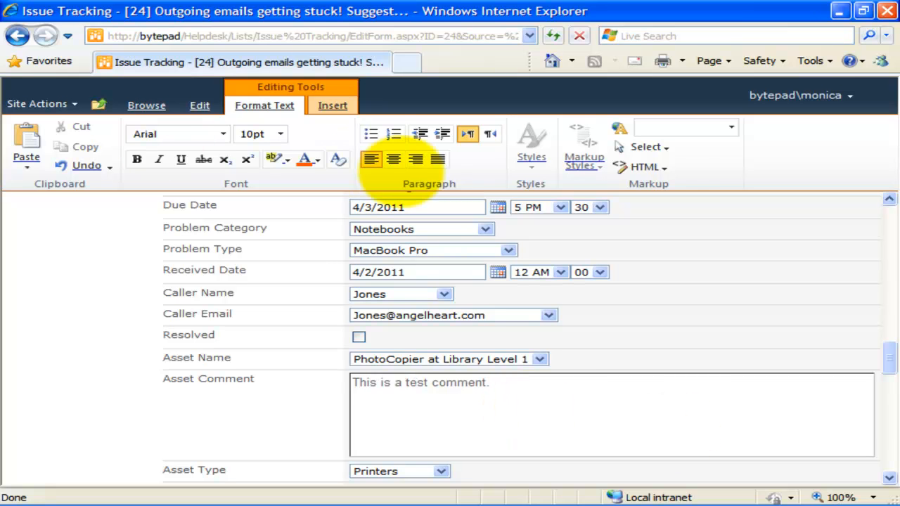
left_click_drag(889, 355, 889, 429)
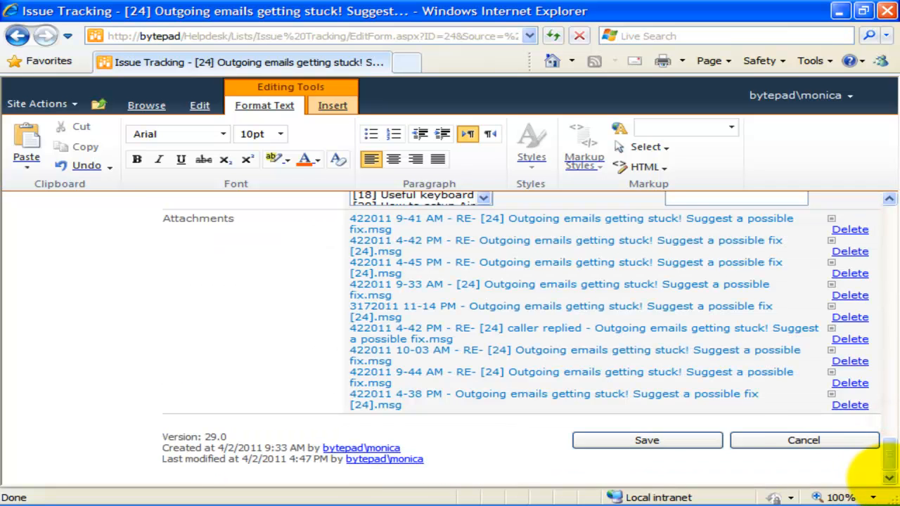
left_click(661, 440)
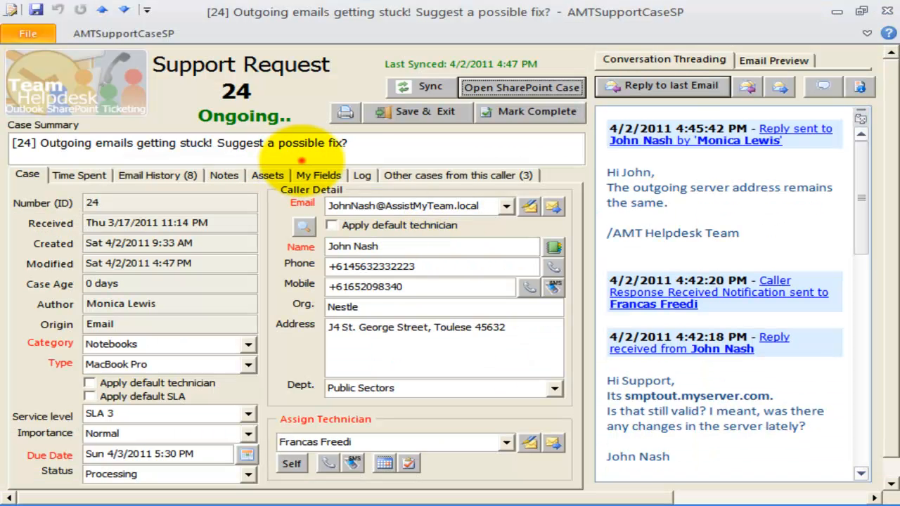
Mark case 24 complete in its support request form and select it in Outlook's Resolved Cases folder
left_click(380, 143)
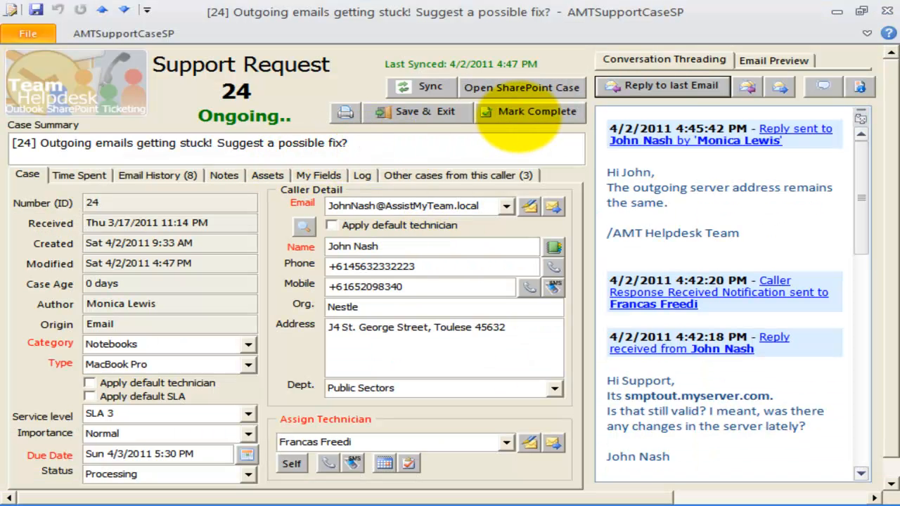
left_click(516, 118)
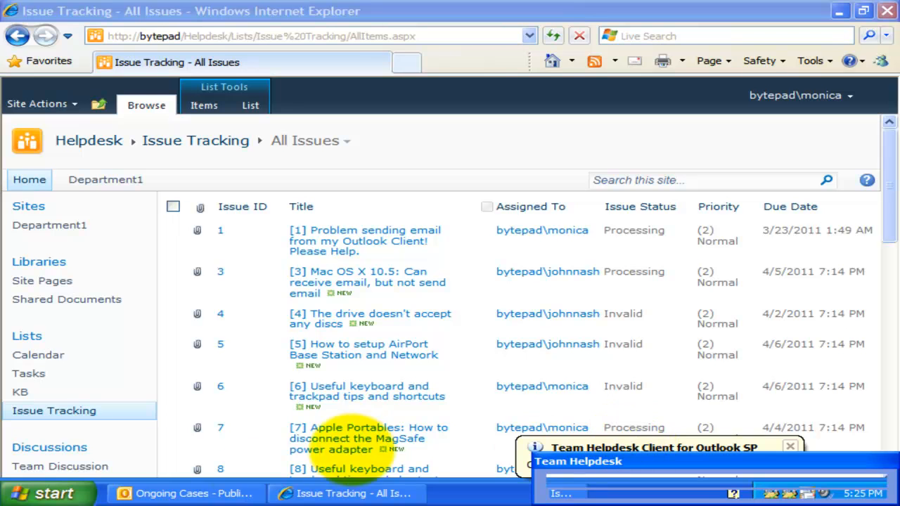
left_click(224, 492)
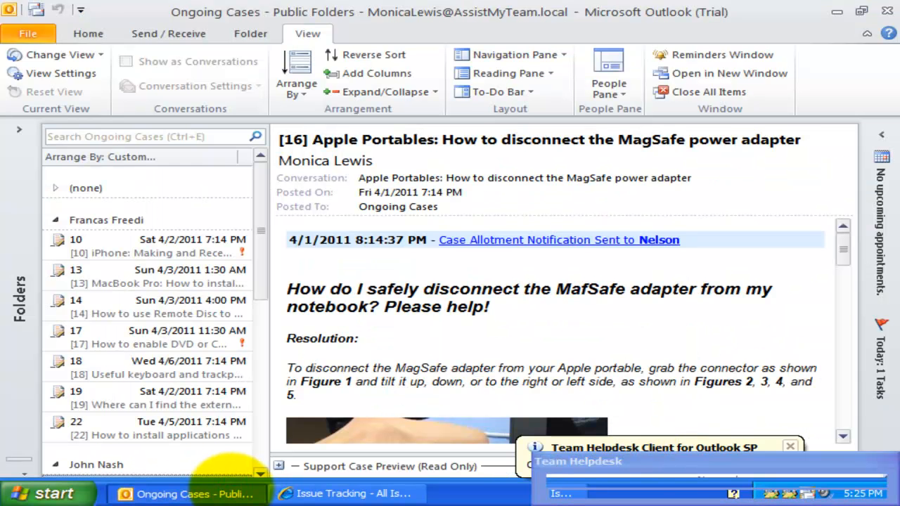
left_click(19, 130)
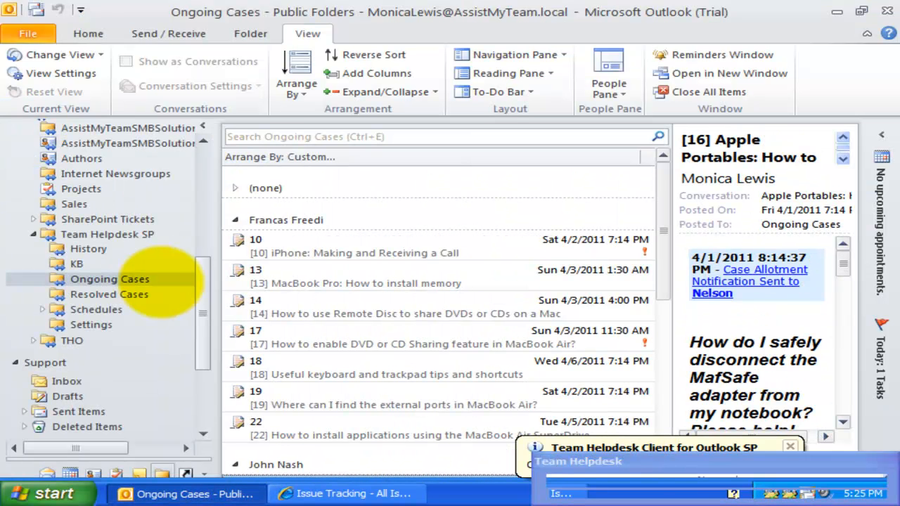
left_click(135, 294)
left_click(444, 211)
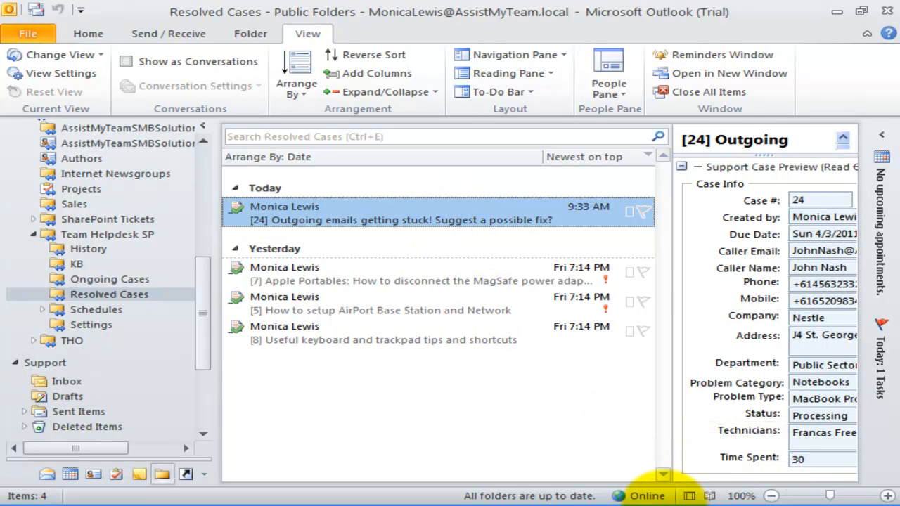
Switch to Internet Explorer, open case 24 from the Issue Tracking list in an enlarged view, and check its Resolved field
left_click(358, 493)
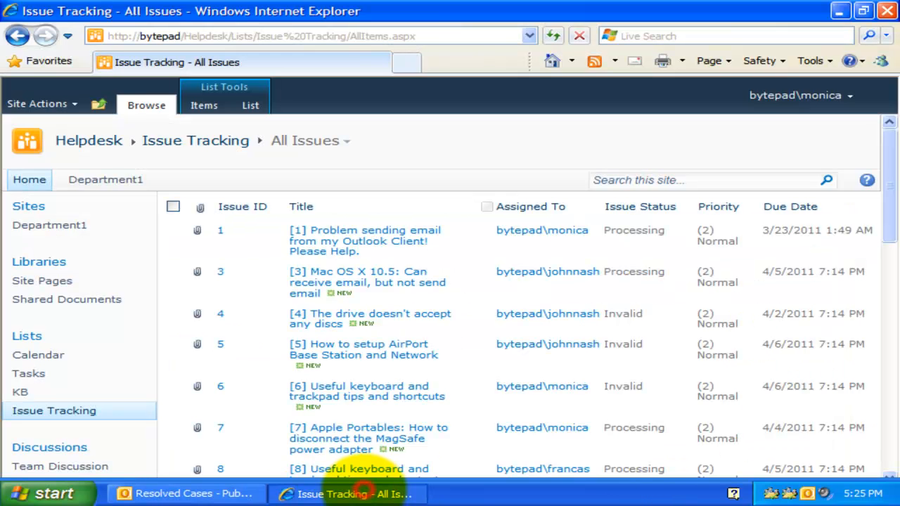
left_click(886, 296)
left_click_drag(885, 296, 885, 401)
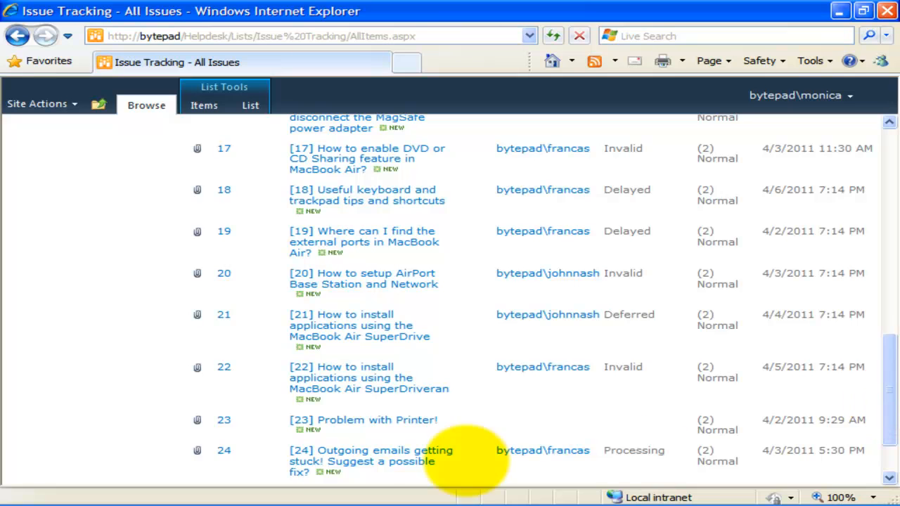
left_click(392, 457)
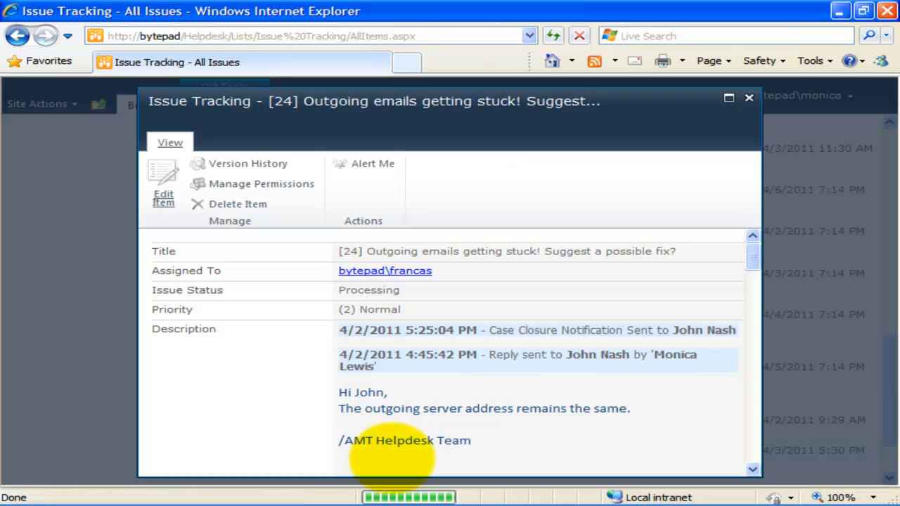
left_click(729, 98)
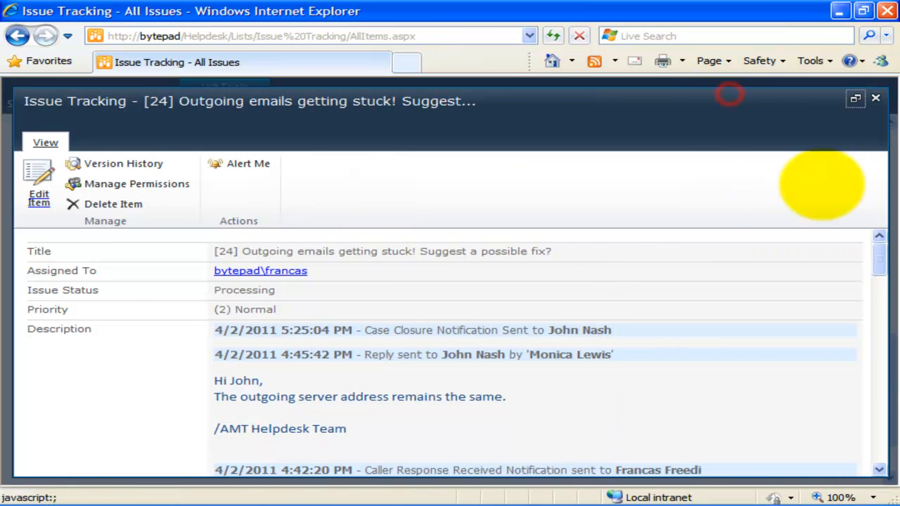
left_click_drag(880, 258, 879, 386)
left_click_drag(27, 324, 250, 323)
left_click(240, 324)
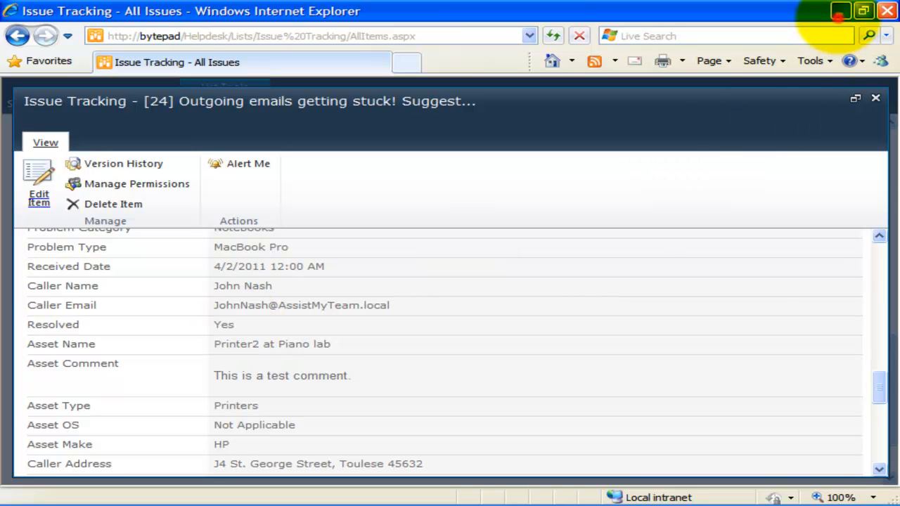
Return to Outlook, open the resolved case 24 to review its closed form, and close it again
left_click(839, 11)
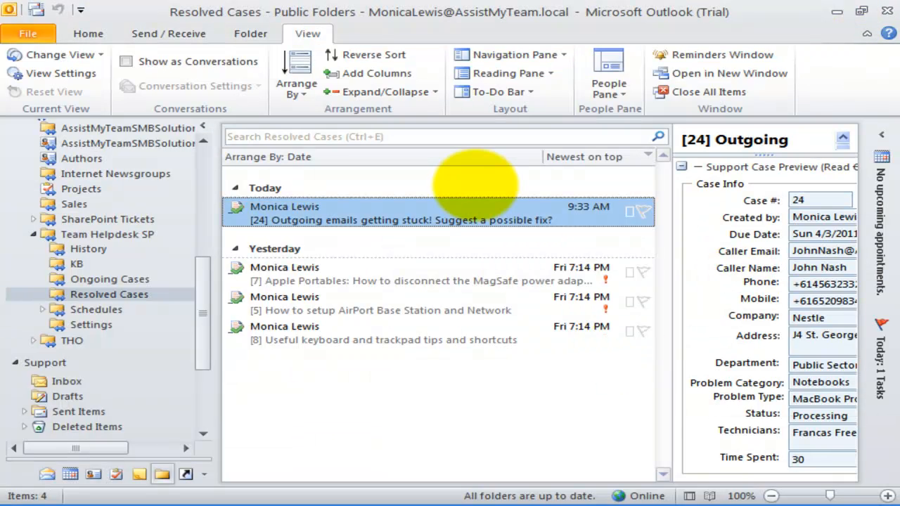
double_click(476, 207)
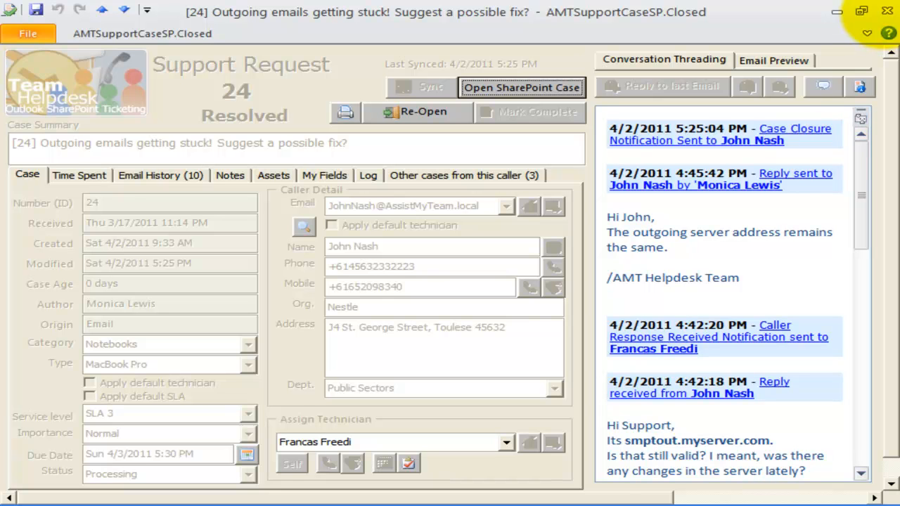
left_click(886, 11)
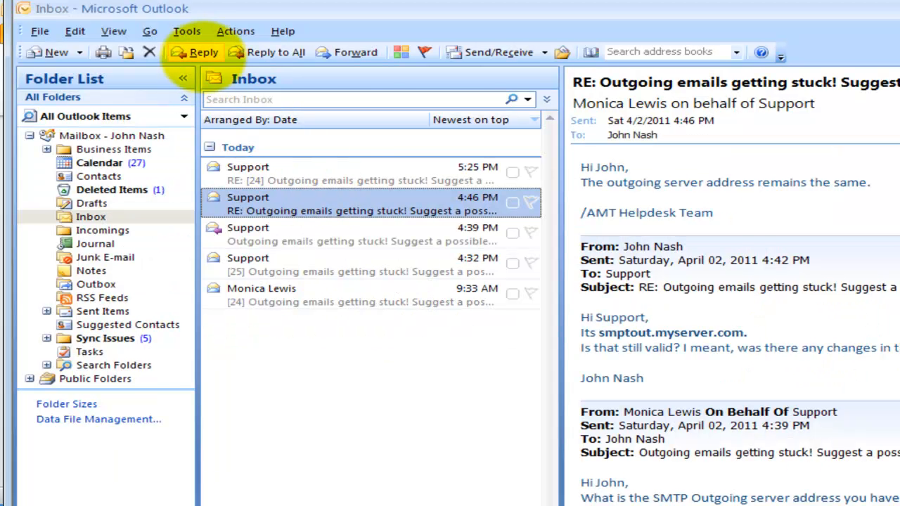
From the caller's mailbox, reply to Support with "The problem started again. What do I do now?", sign with the caller's name, and send
left_click(199, 52)
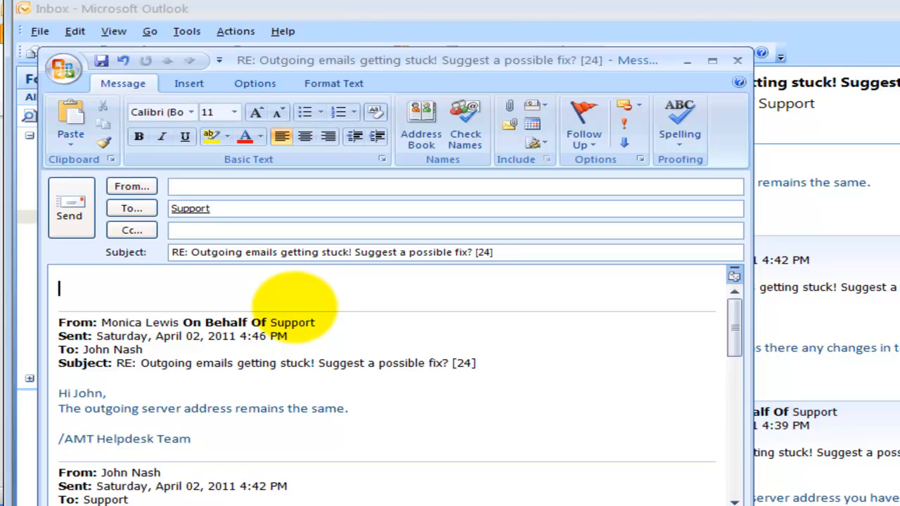
type("Hi Sup")
type("port,")
key("Return")
type("The problem started again. What do I do now?")
key("Return")
key("Return")
type("John Nash")
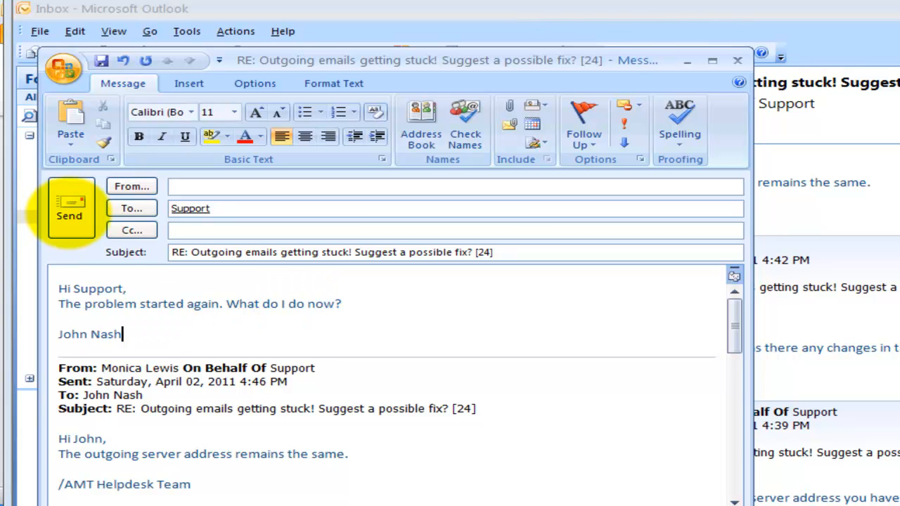
left_click(70, 207)
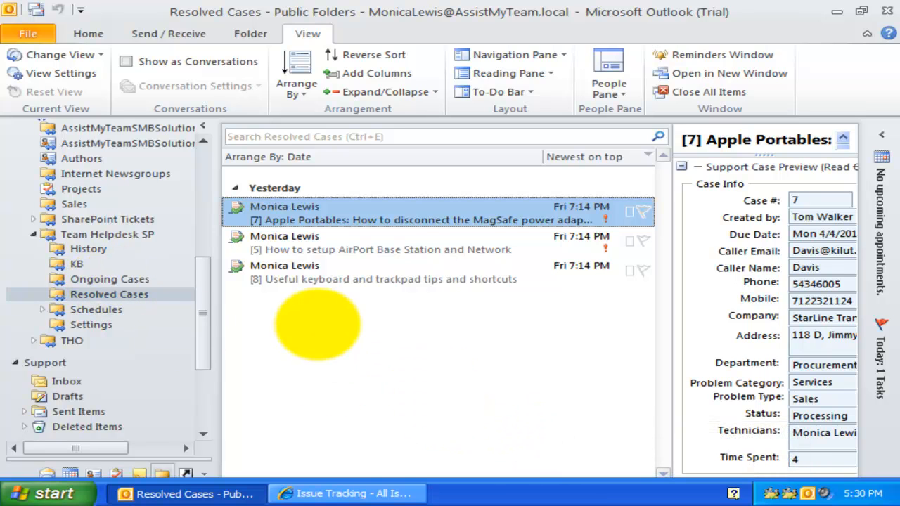
Open case 24 from the helpdesk's Ongoing Cases folder
left_click(127, 279)
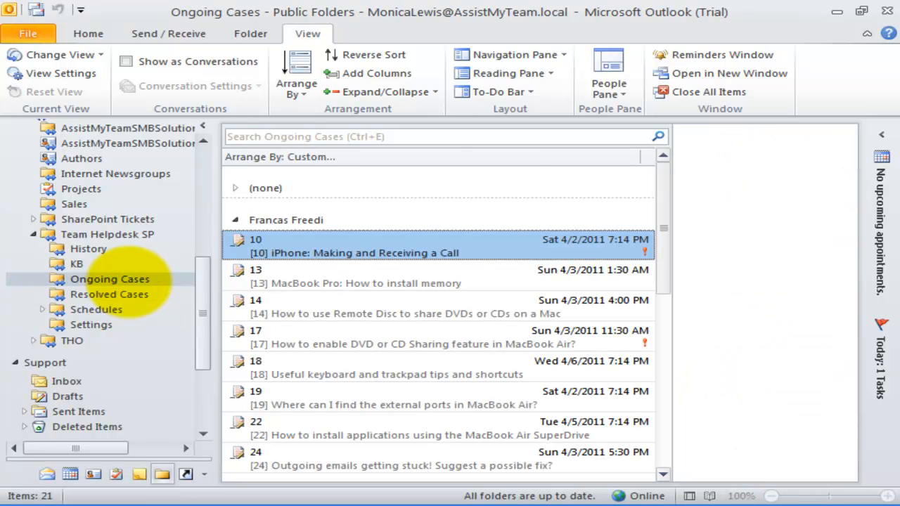
left_click(273, 248)
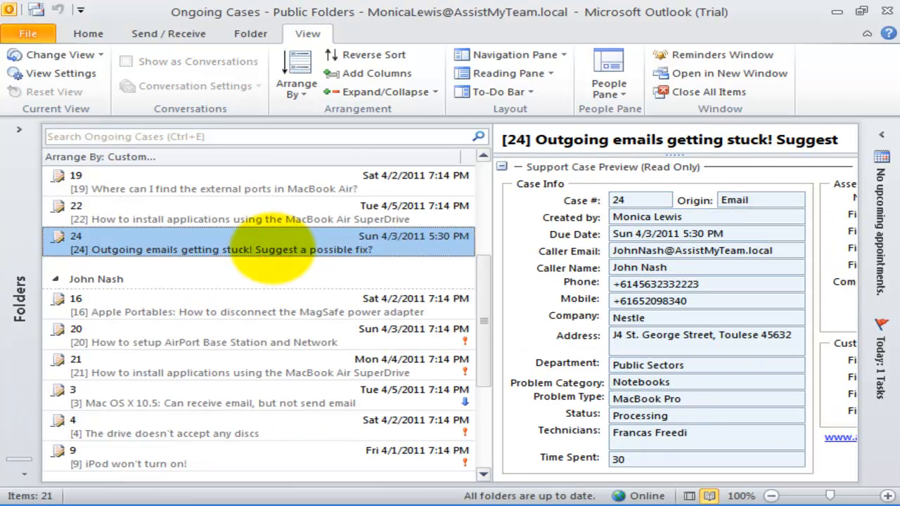
double_click(272, 247)
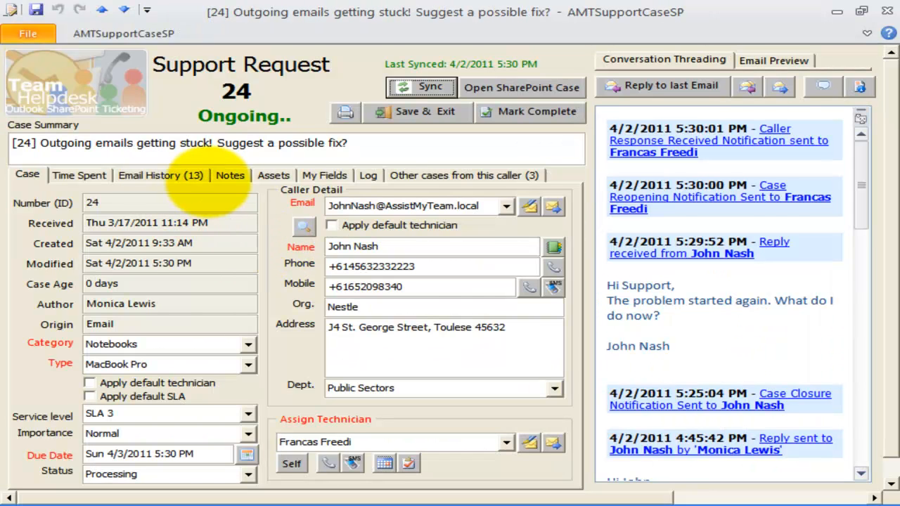
Review case 24's change log and read the case reopening notification sent to the assigned technician
left_click(368, 175)
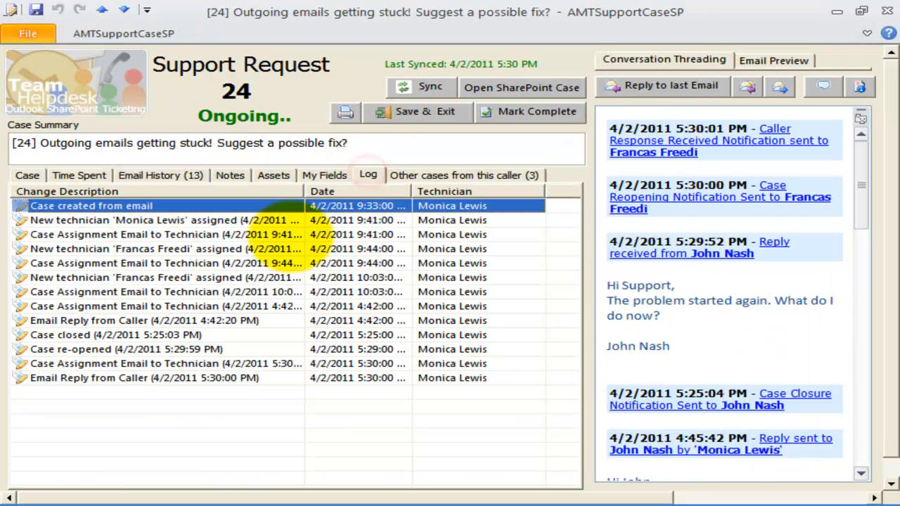
left_click(274, 249)
left_click(211, 220)
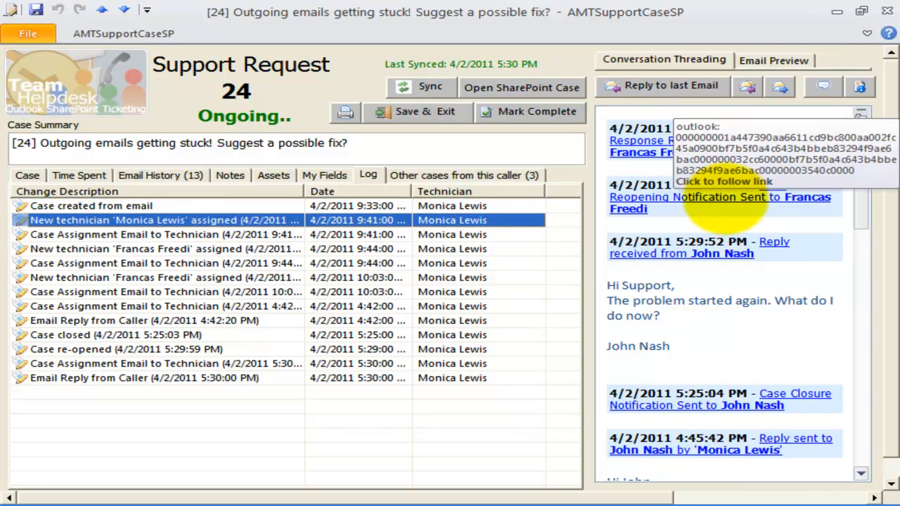
left_click(720, 198)
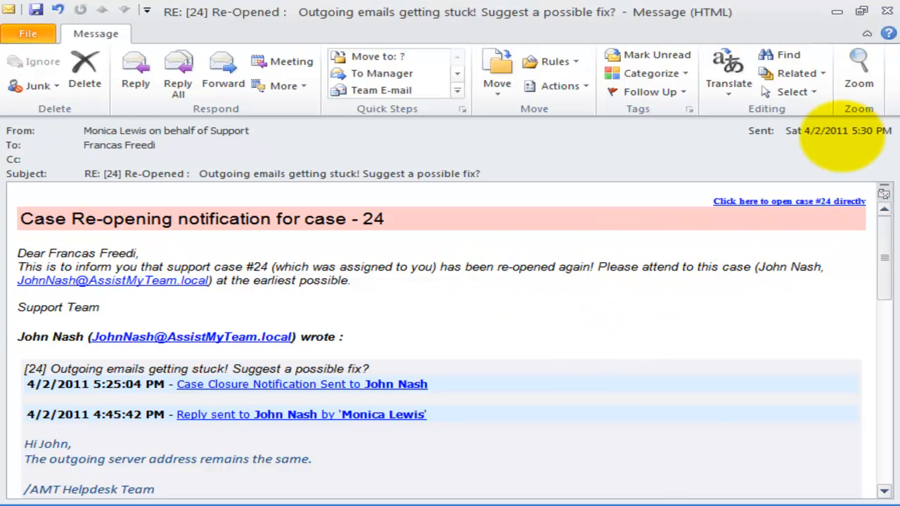
left_click(887, 11)
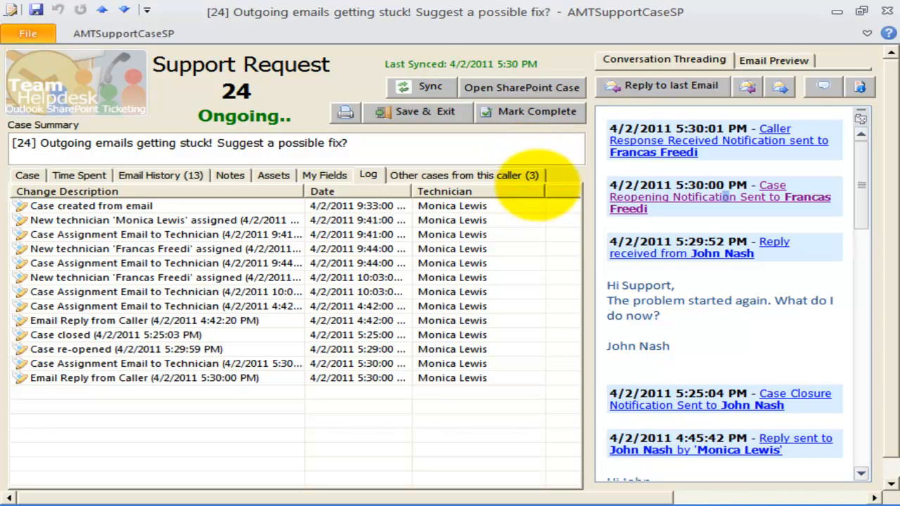
Make a knowledge base article from case 24, look over its content, and close the article window
left_click(887, 468)
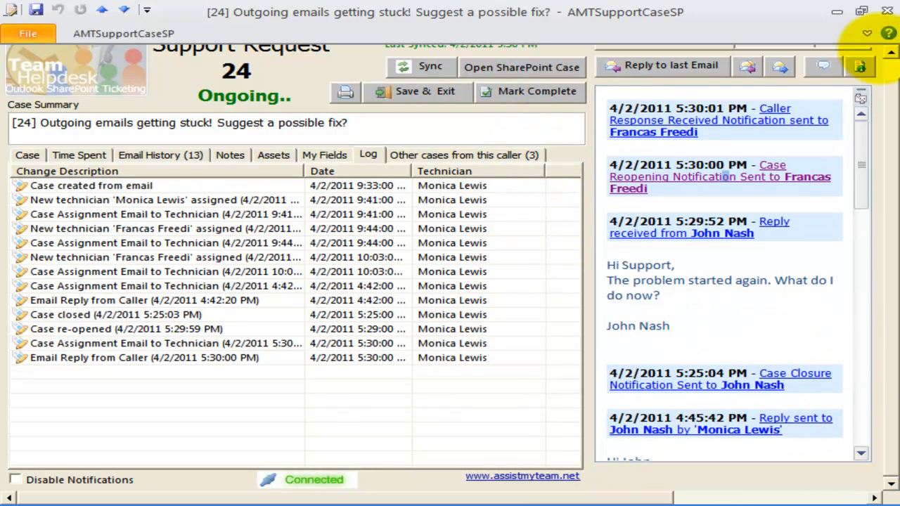
left_click(890, 52)
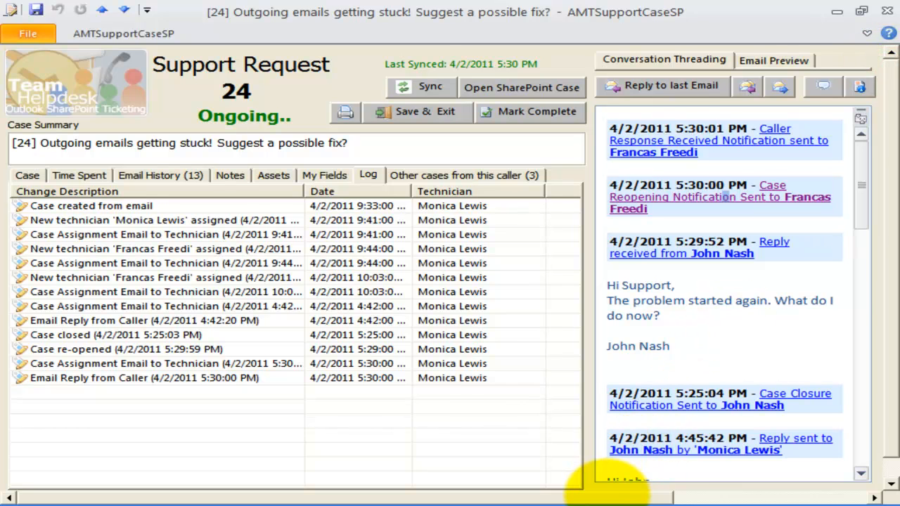
left_click_drag(606, 495, 773, 495)
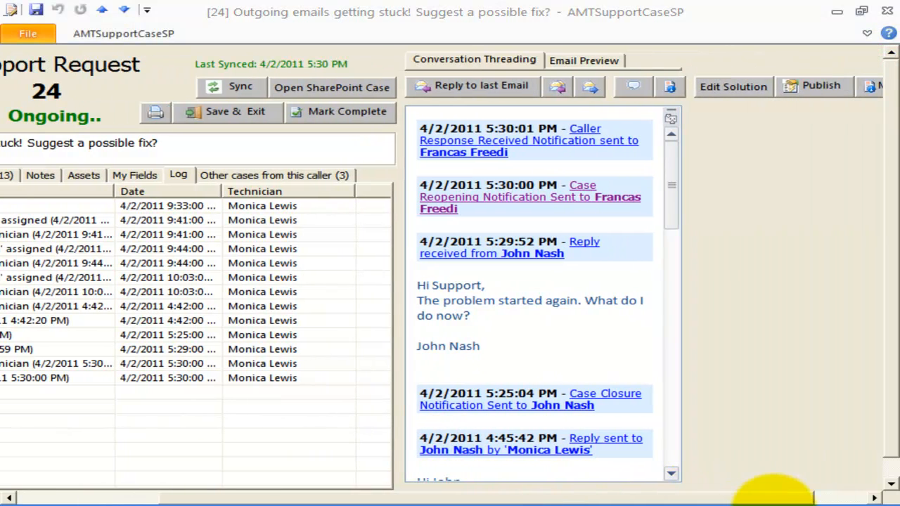
mouse_move(836, 490)
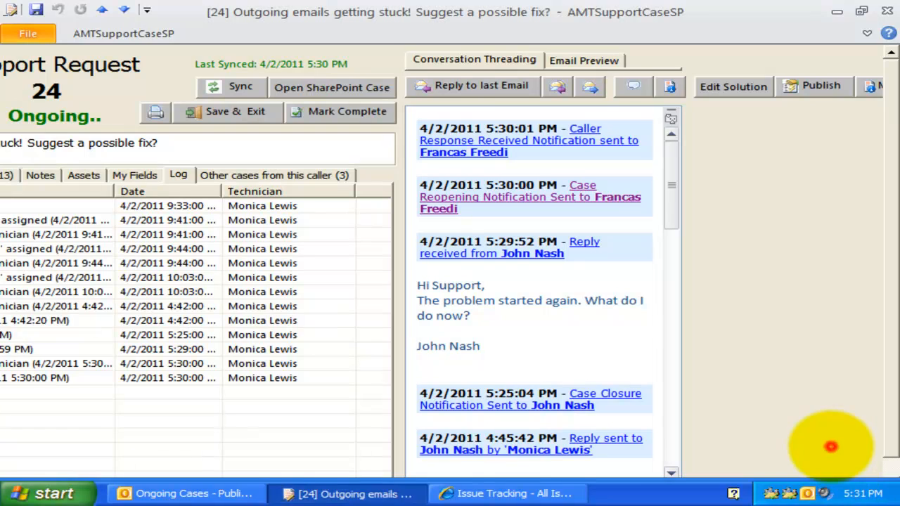
left_click(842, 495)
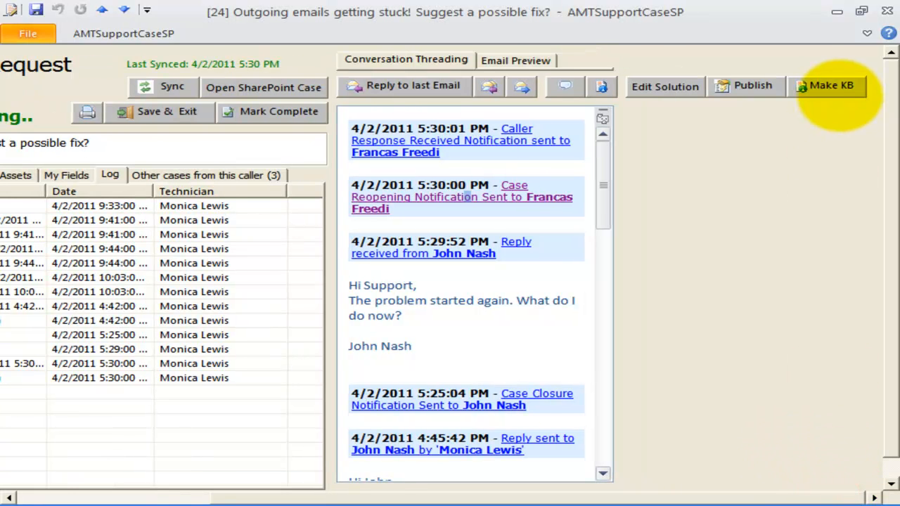
left_click(830, 85)
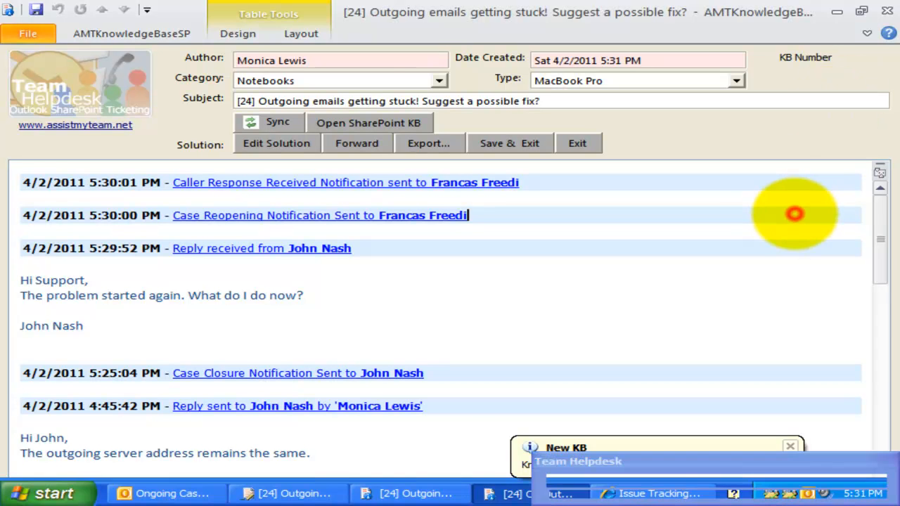
left_click_drag(879, 272, 878, 243)
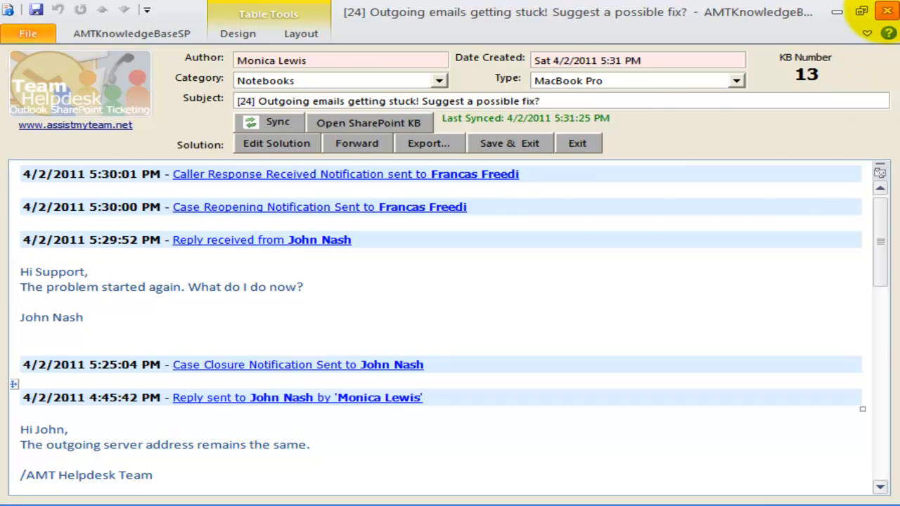
left_click(884, 11)
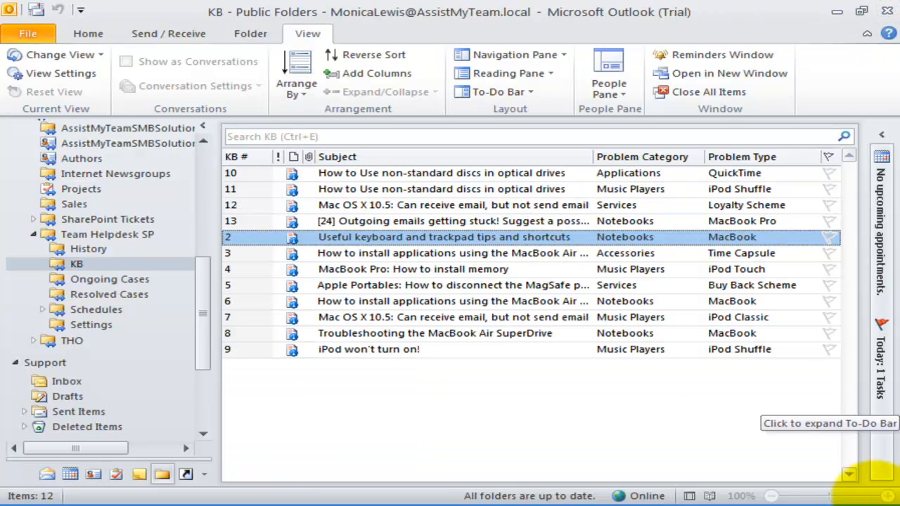
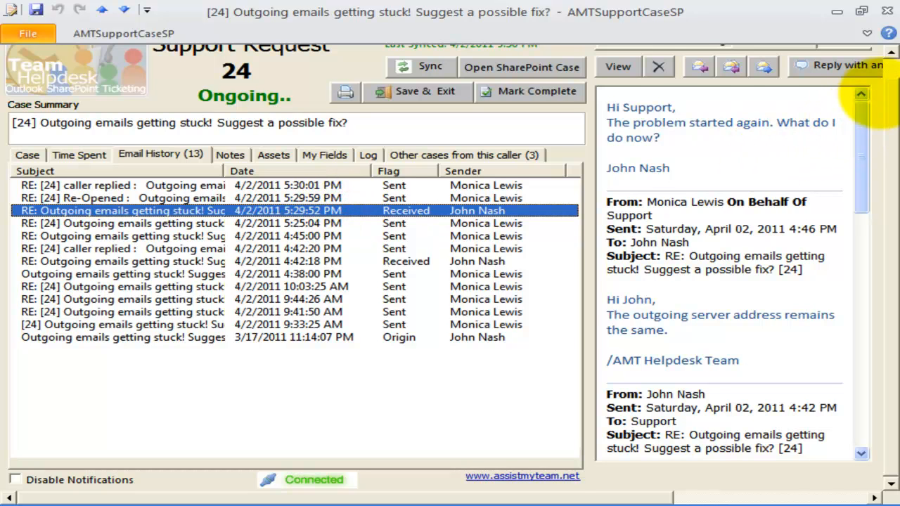
In case 24, start a reply with a knowledge base article, choosing article 5 on disconnecting the MagSafe power adapter, inserted as Adobe PDF
left_click(891, 67)
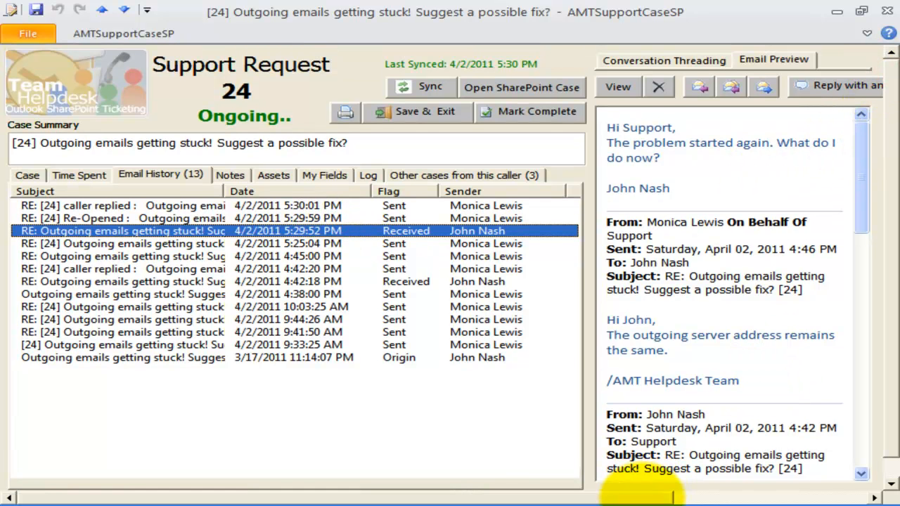
left_click_drag(641, 498, 780, 492)
left_click(800, 86)
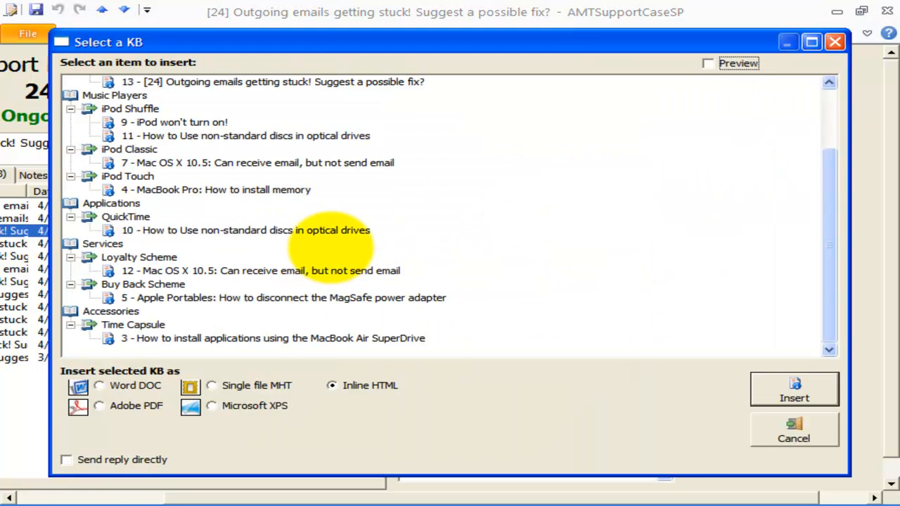
left_click(322, 271)
left_click(303, 297)
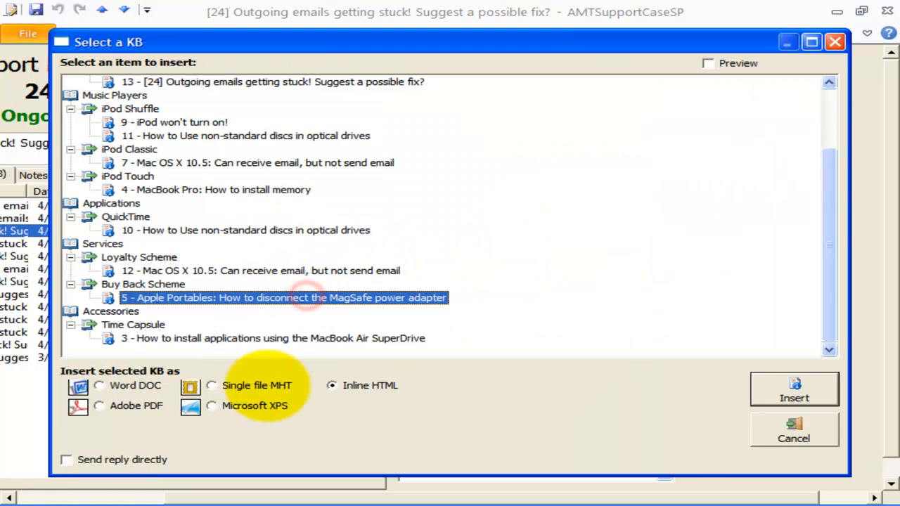
left_click(98, 406)
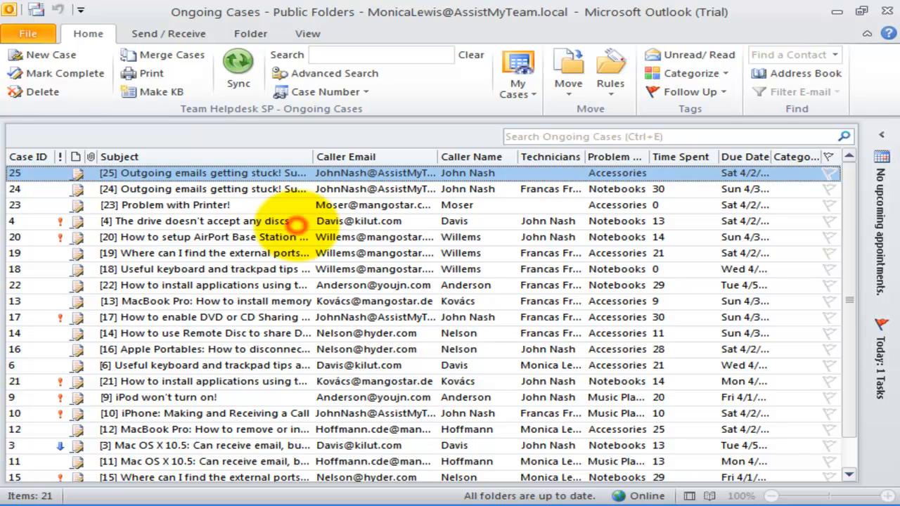
Open case 19 from the Ongoing Cases list, look over its details, and close it
left_click(296, 223)
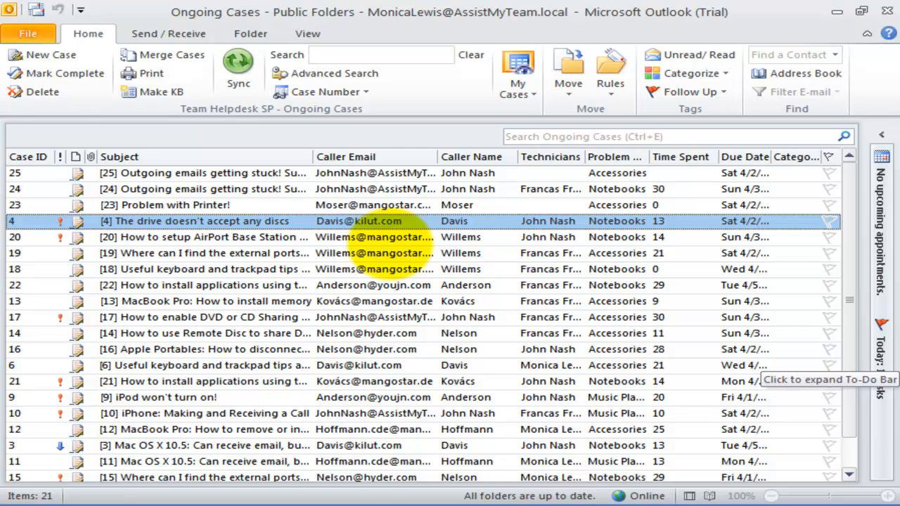
left_click(211, 258)
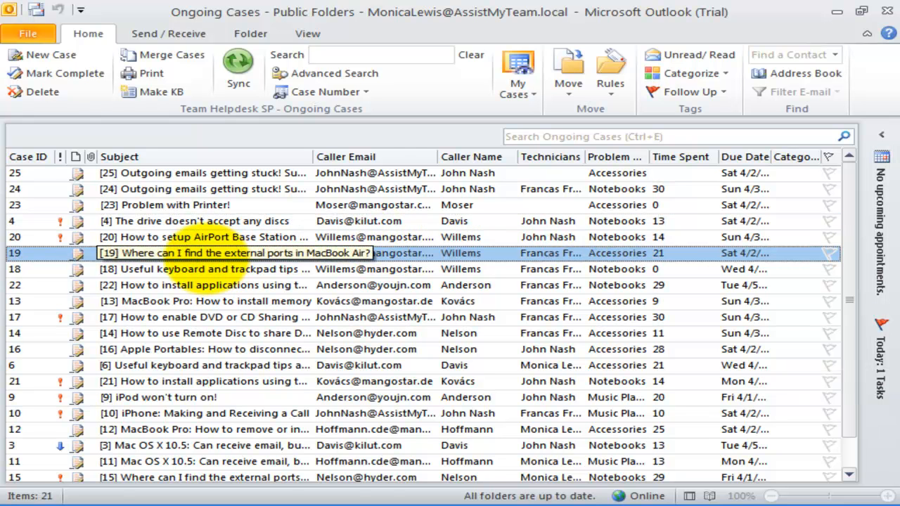
double_click(205, 256)
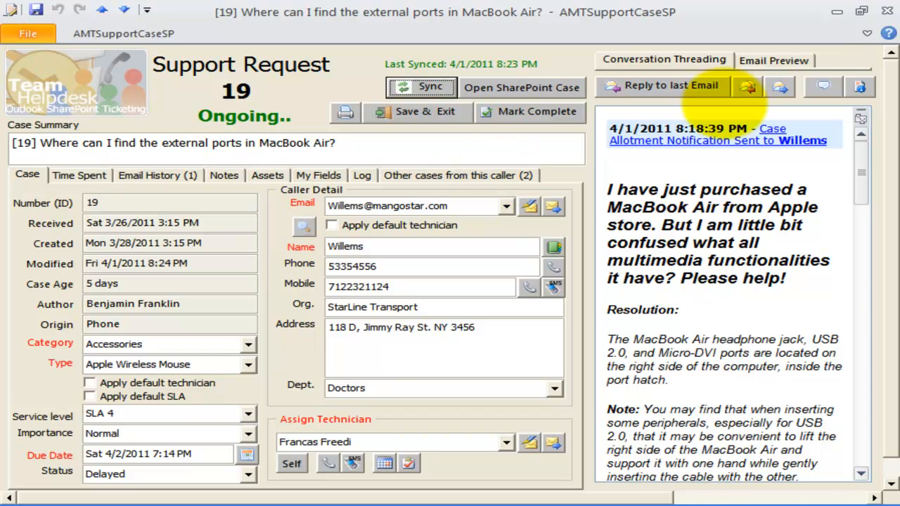
left_click(885, 11)
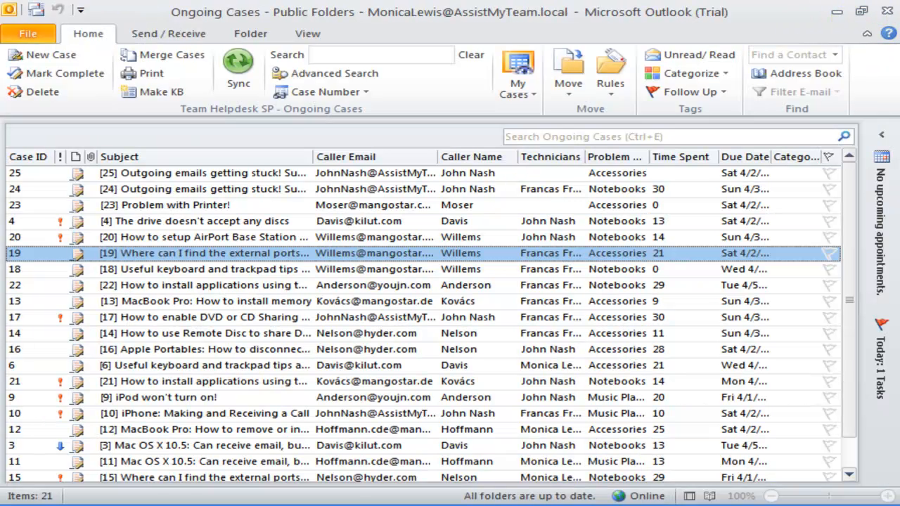
Look through the available case views and show the ongoing cases in the Importance - Table view
left_click(351, 92)
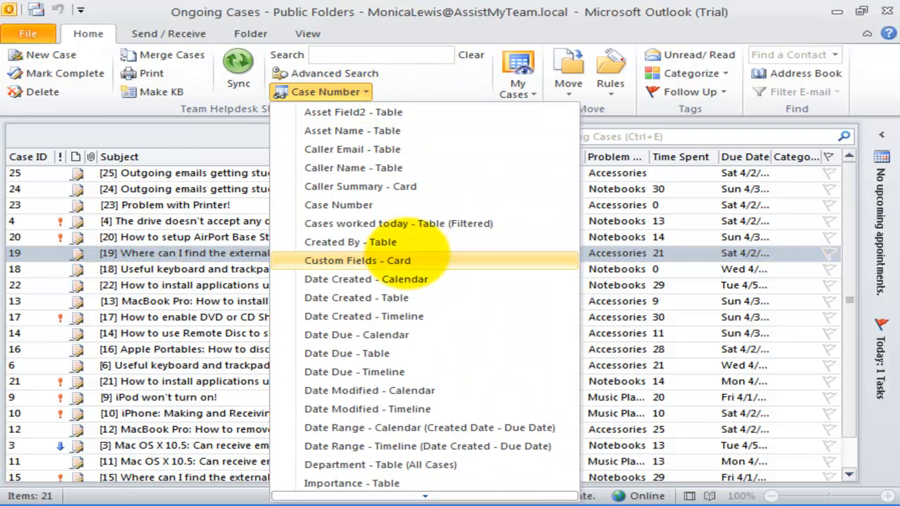
mouse_move(429, 496)
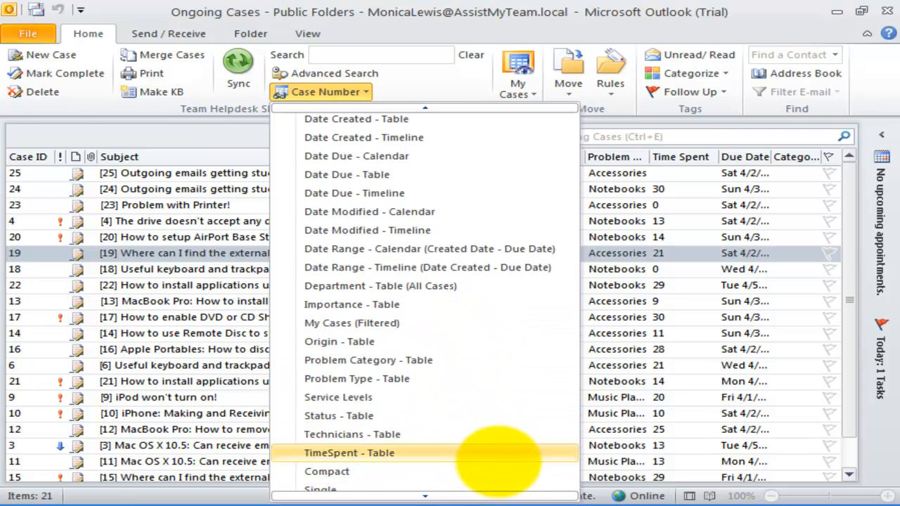
left_click(616, 215)
left_click(357, 92)
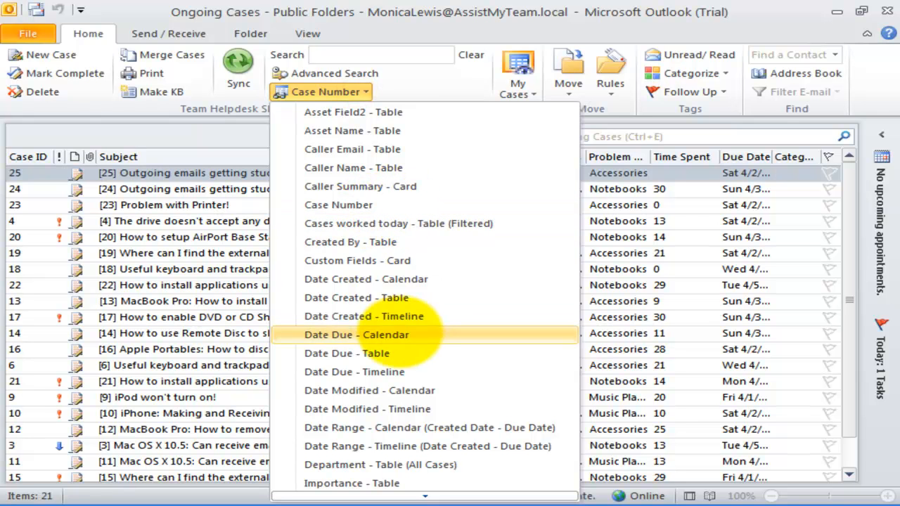
left_click(432, 483)
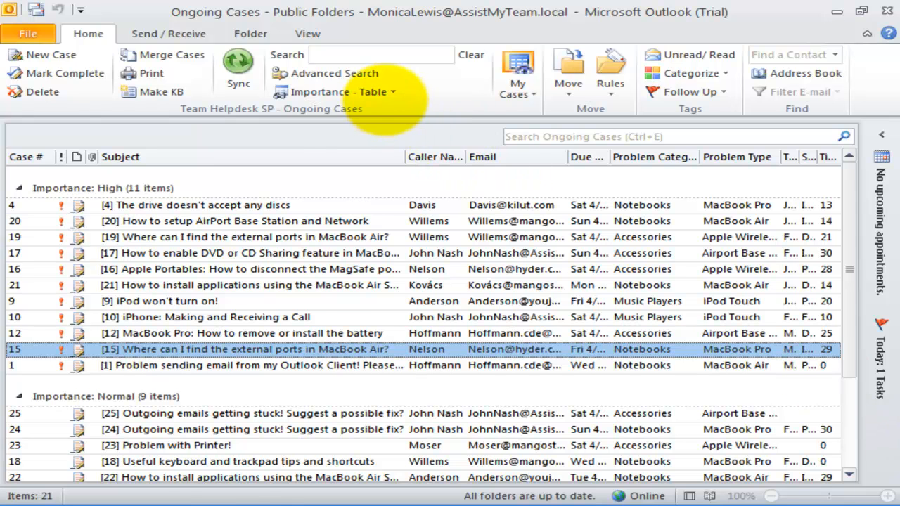
Switch the ongoing cases to the Problem Category - Table view
left_click(390, 92)
scroll(436, 492, "down", 4)
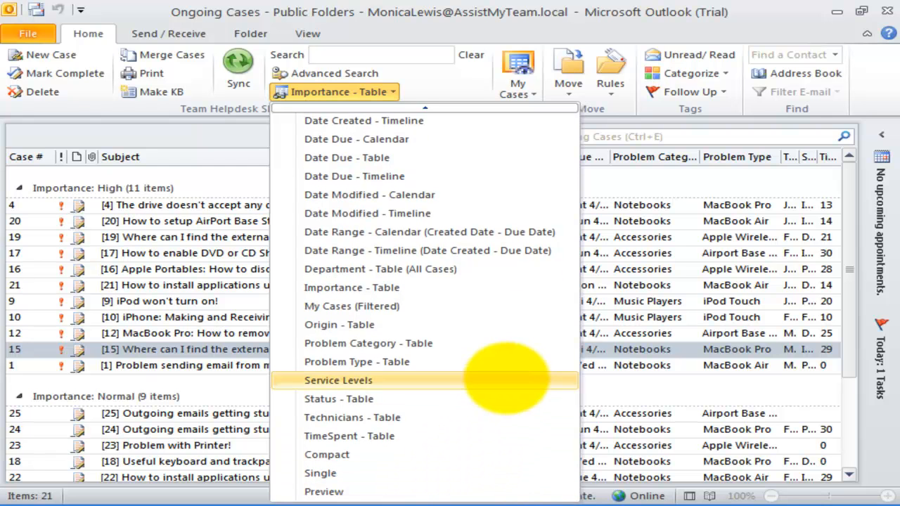
left_click(394, 344)
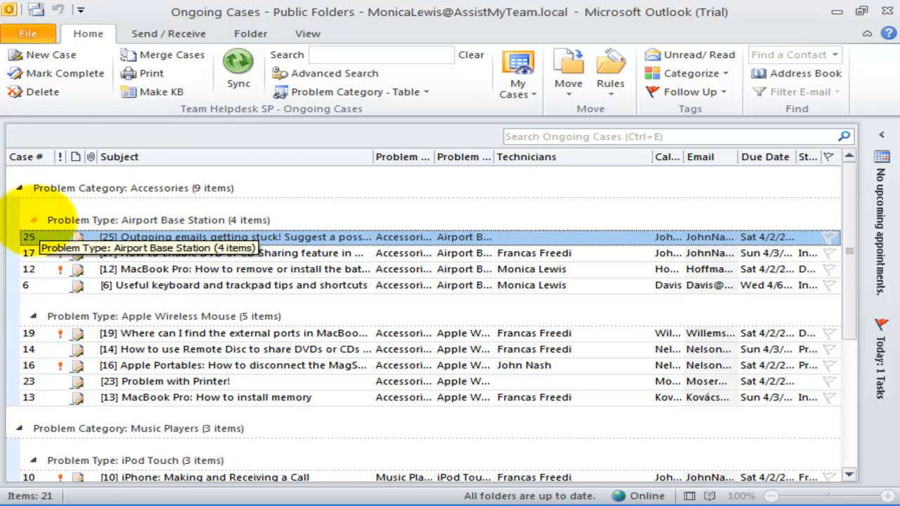
Collapse and re-expand the Airport Base Station and Apple Wireless Mouse groups in the Accessories category
left_click(33, 220)
left_click(33, 220)
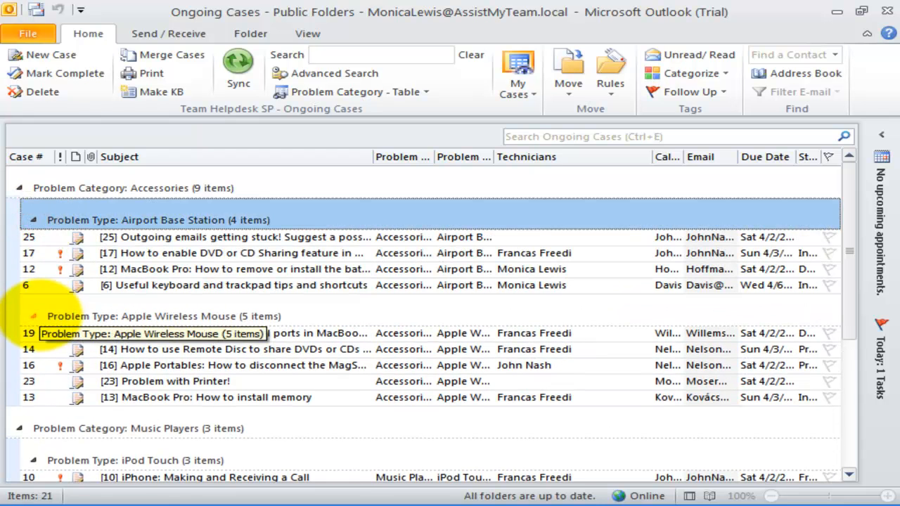
left_click(33, 317)
left_click(33, 220)
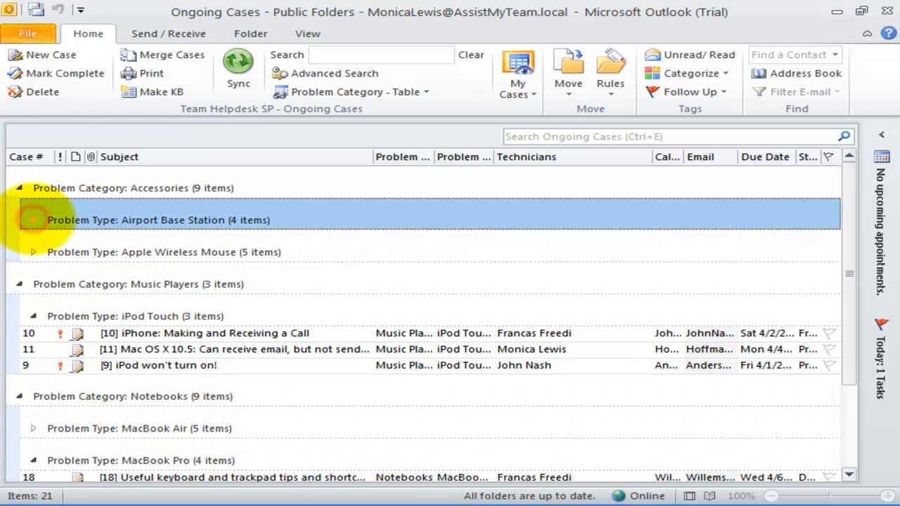
left_click(19, 188)
left_click(19, 187)
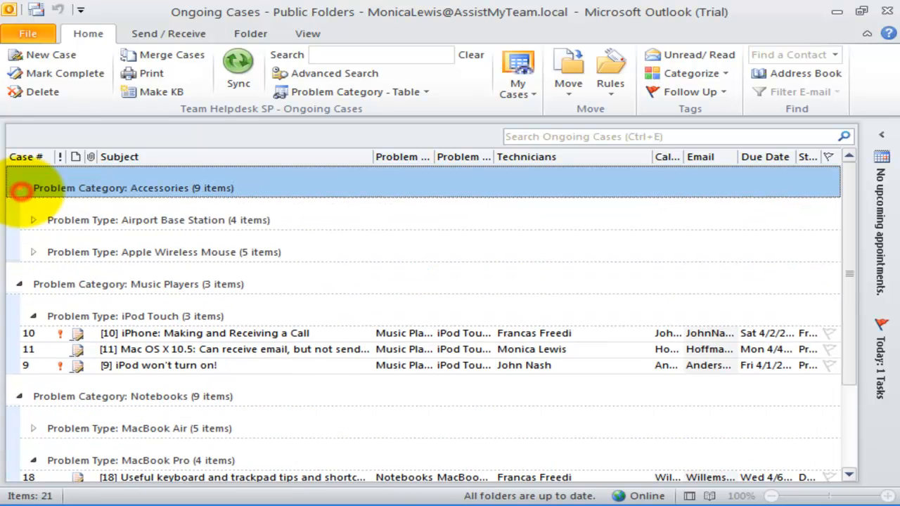
left_click(33, 220)
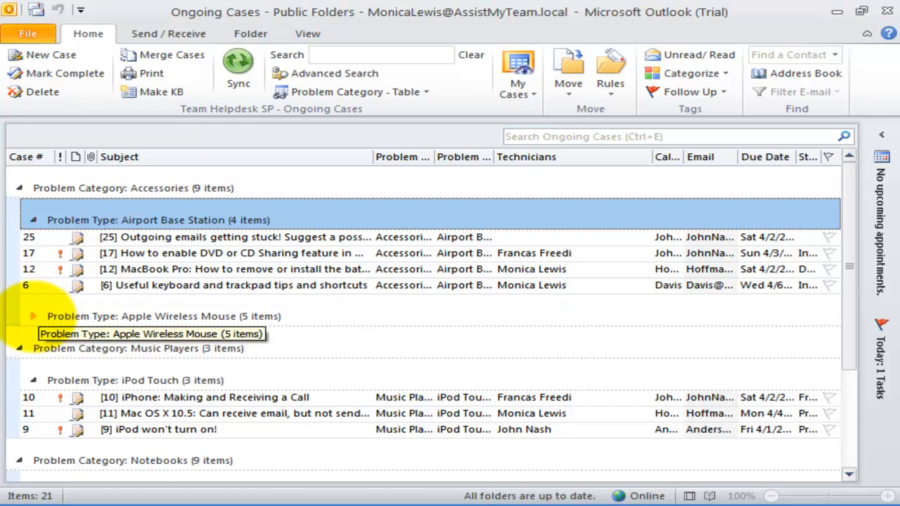
left_click(33, 316)
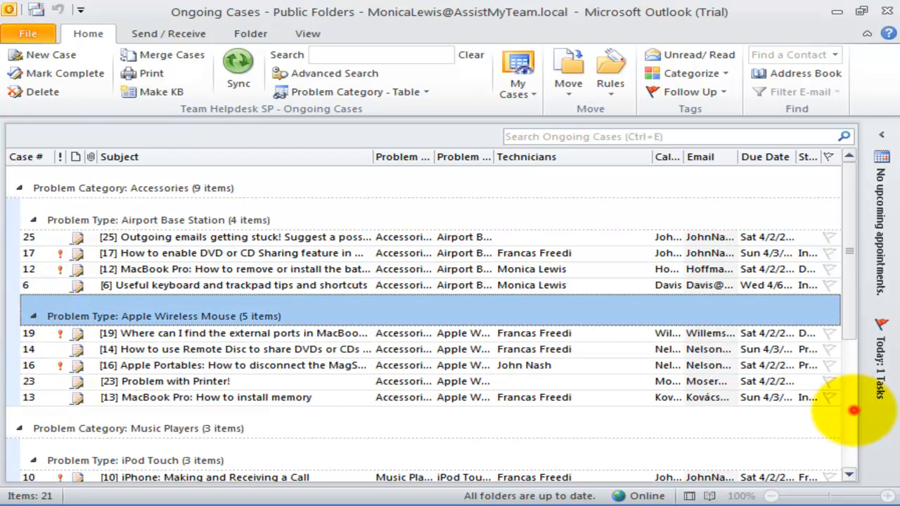
Browse the cases grouped under Music Players and Notebooks, then return to Accessories and select case 16
scroll(853, 411, "down", 3)
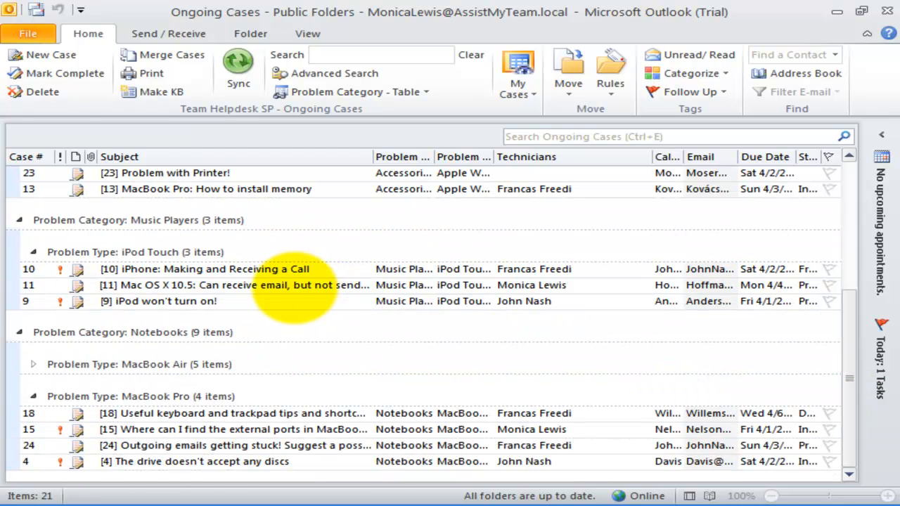
left_click(295, 285)
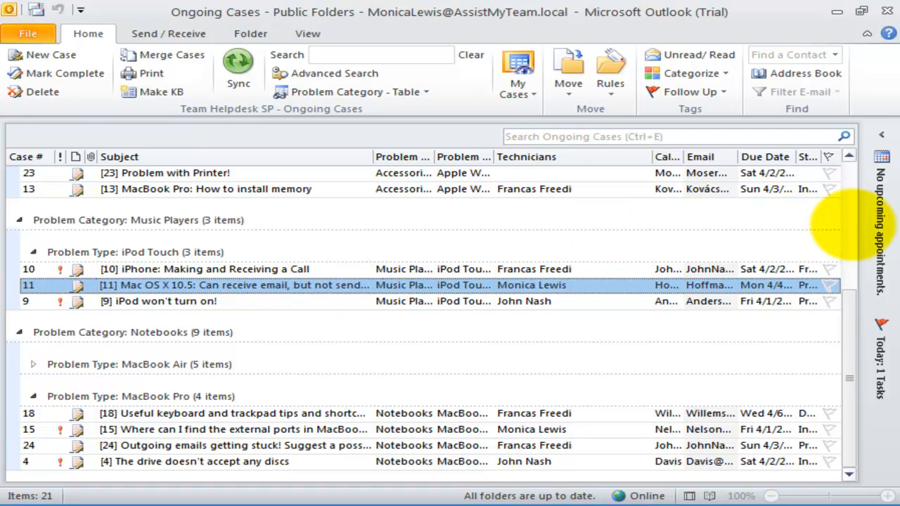
scroll(854, 230, "up", 3)
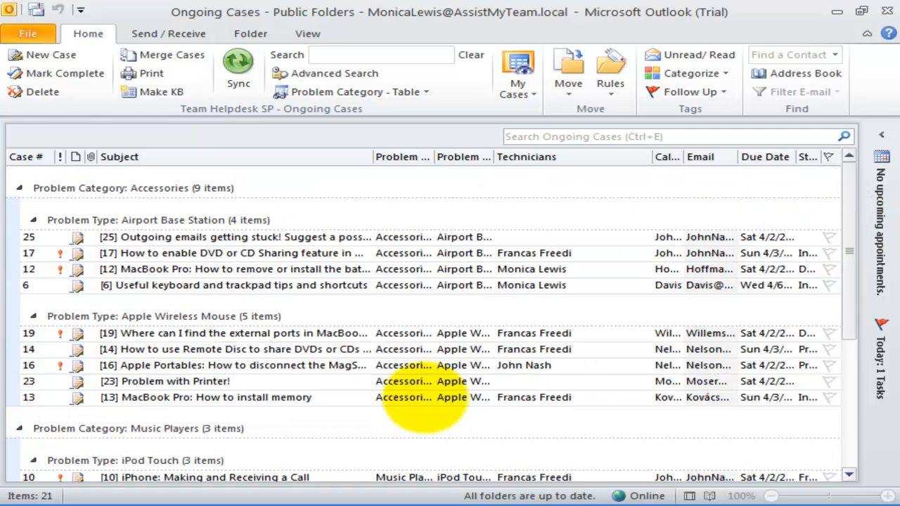
left_click(358, 367)
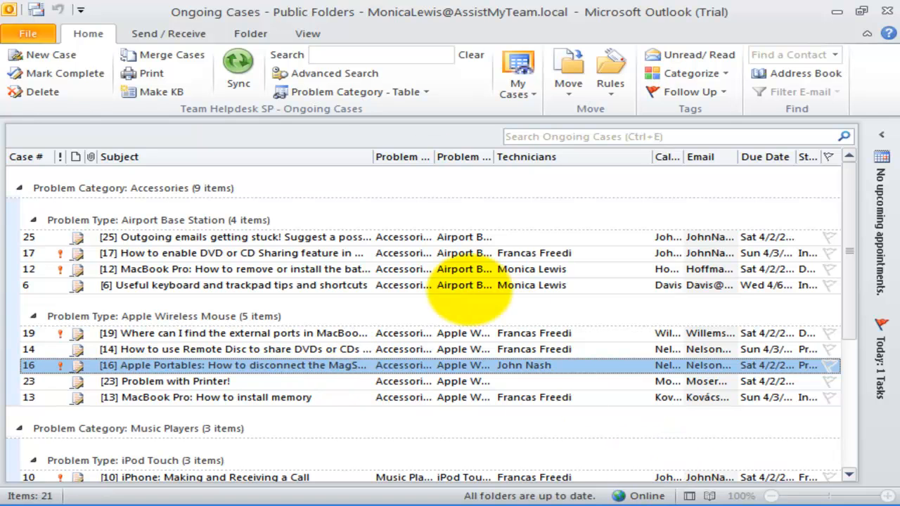
Show the ongoing cases in the Date Range - Timeline (Date Created - Due Date) view and examine each technician's timeline
left_click(394, 92)
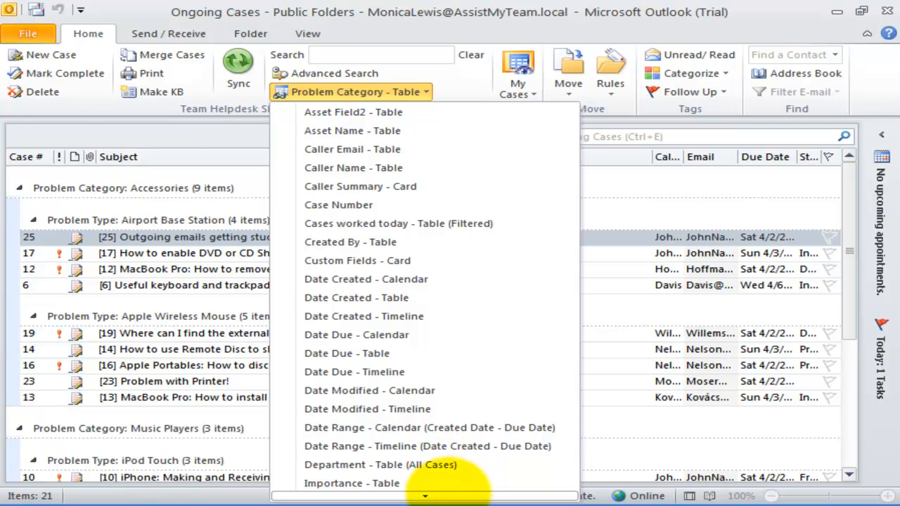
scroll(442, 491, "down", 3)
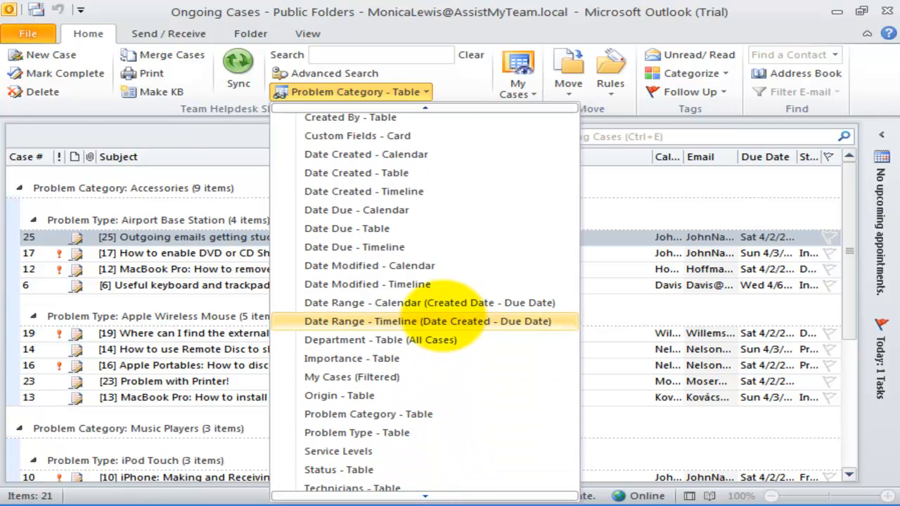
left_click(439, 319)
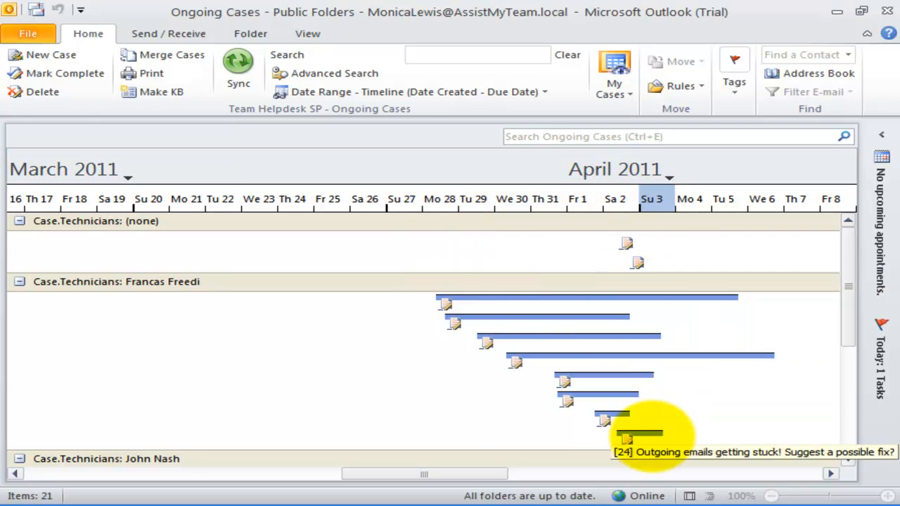
scroll(641, 430, "down", 5)
Return the ongoing cases to the Case Number view and look through the rest of the list
left_click(526, 93)
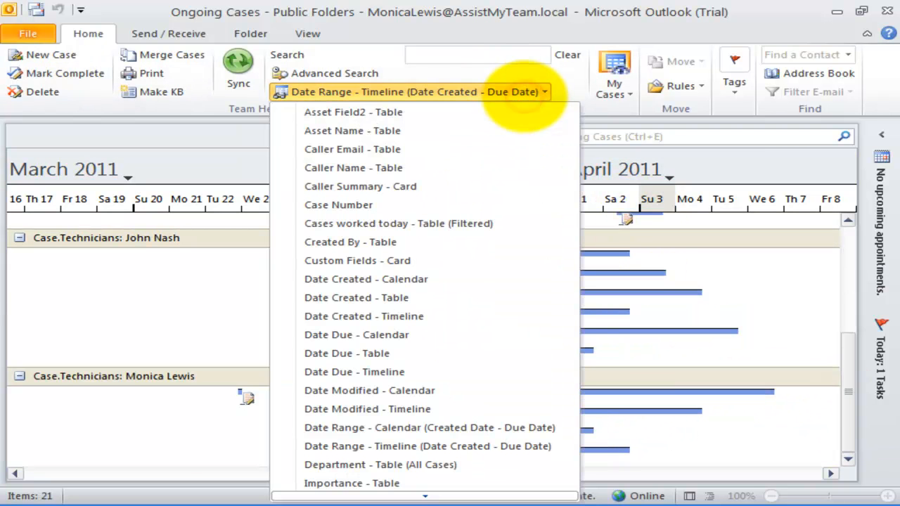
left_click(364, 204)
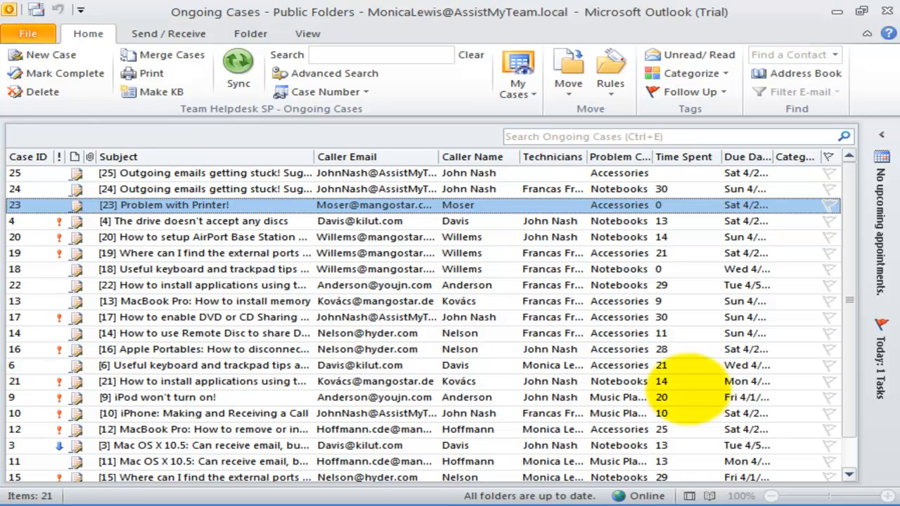
left_click(849, 458)
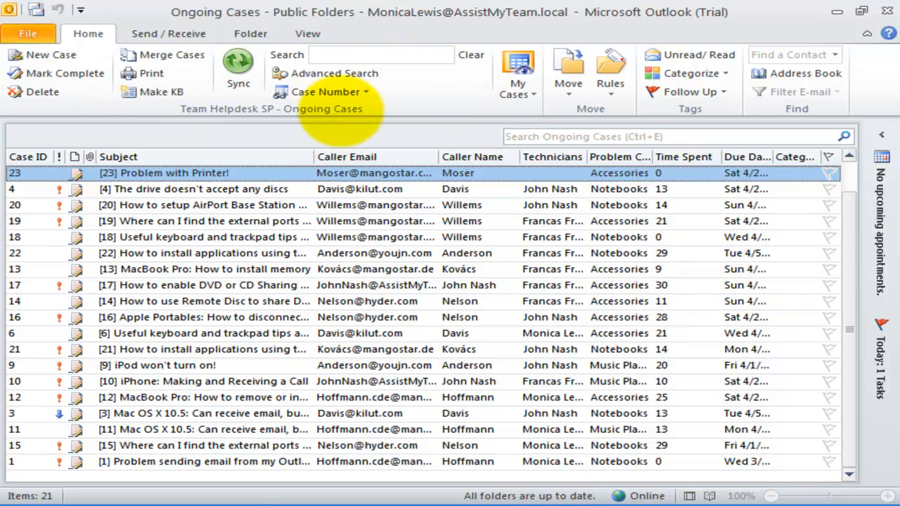
Switch to the Cases worked today - Table (Filtered) view and check the technicians and modified times of the listed cases
left_click(350, 95)
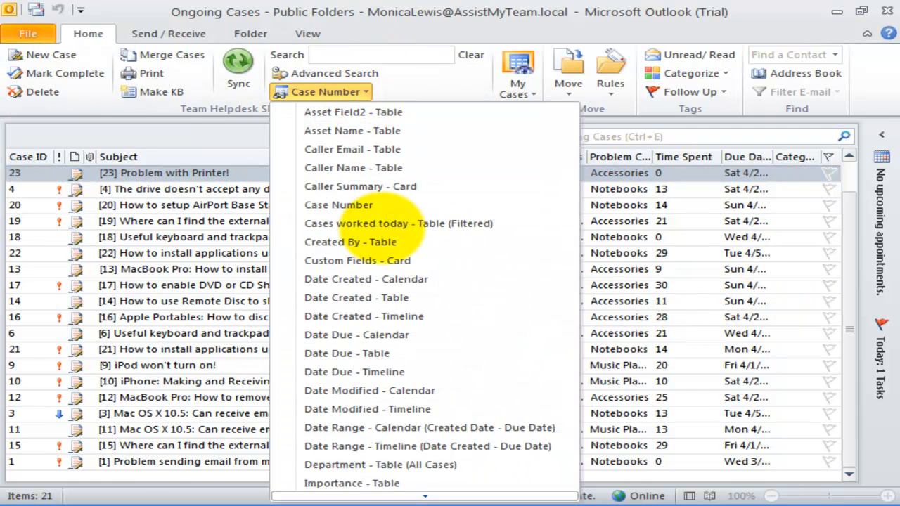
left_click(370, 224)
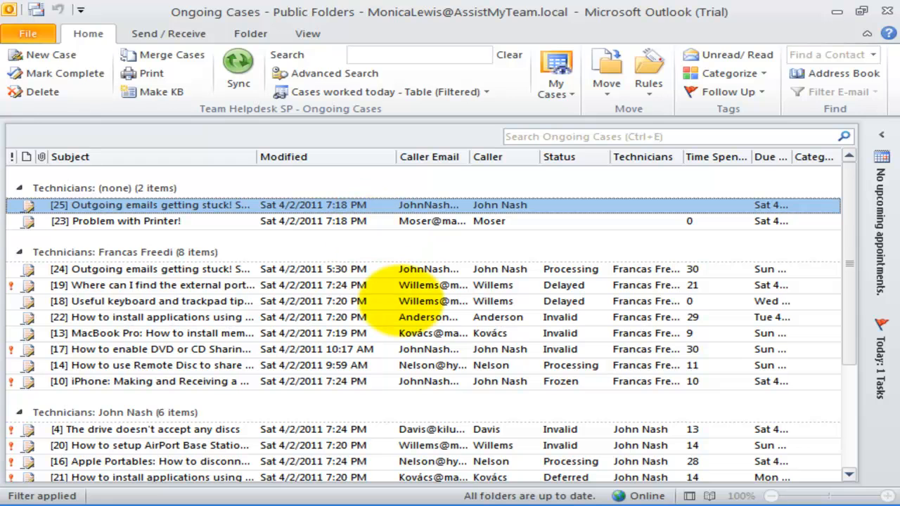
left_click(401, 301)
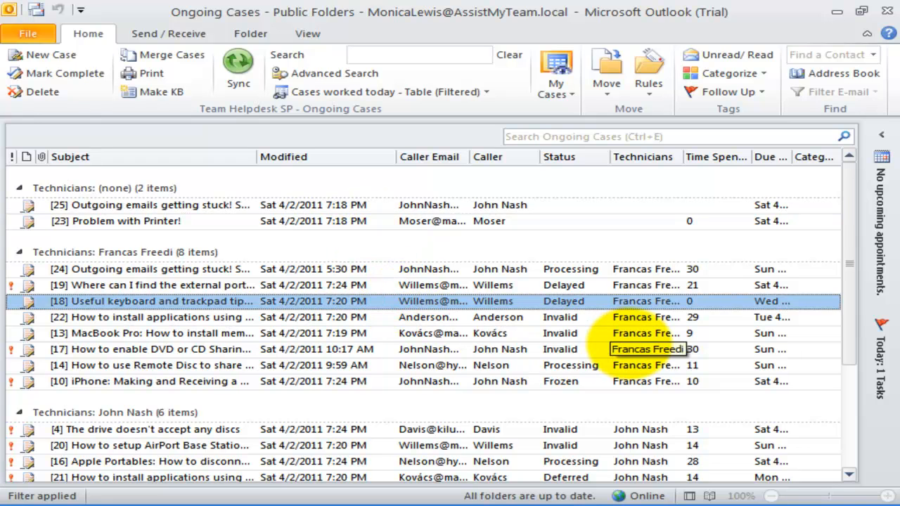
left_click(636, 349)
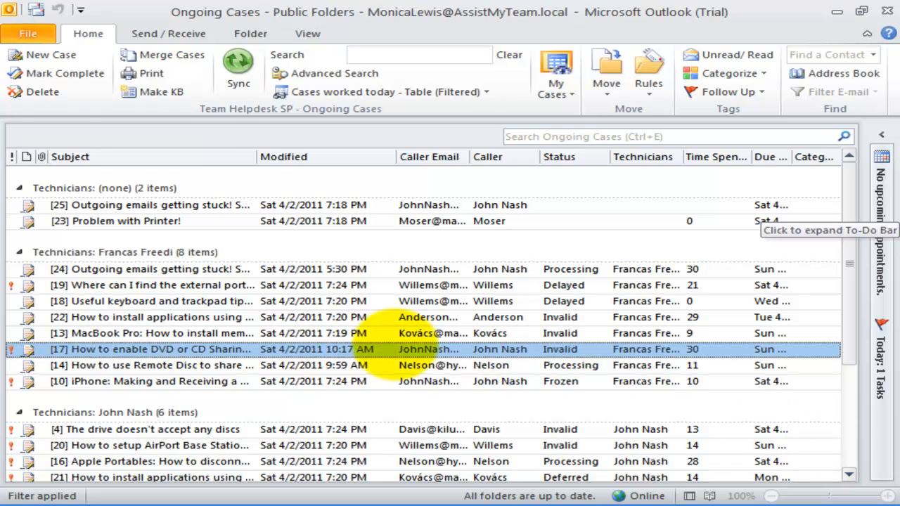
left_click(347, 318)
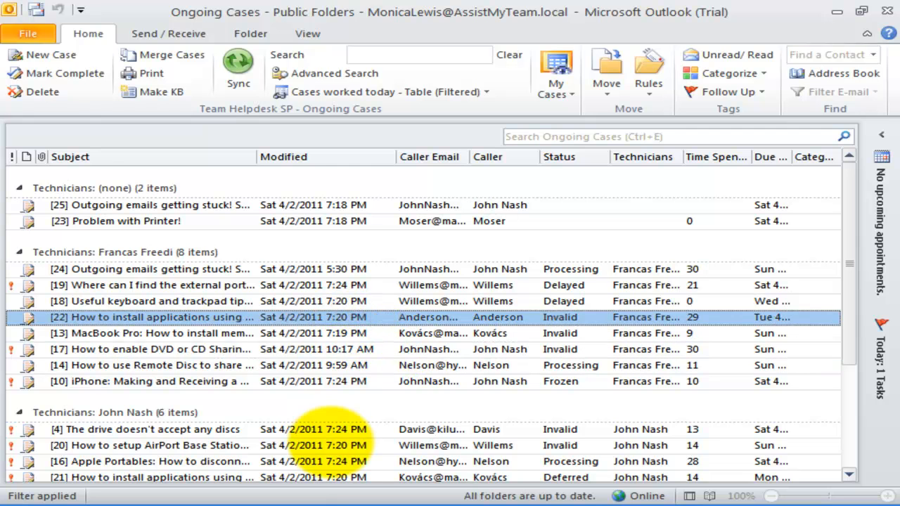
Look through the remaining cases worked today under each technician and select case 6
left_click(331, 444)
scroll(843, 464, "down", 3)
left_click(528, 415)
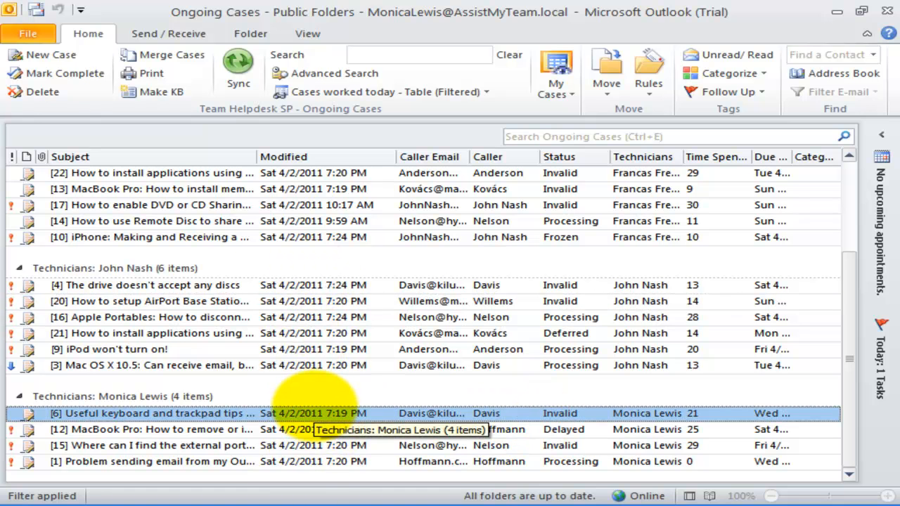
mouse_move(48, 492)
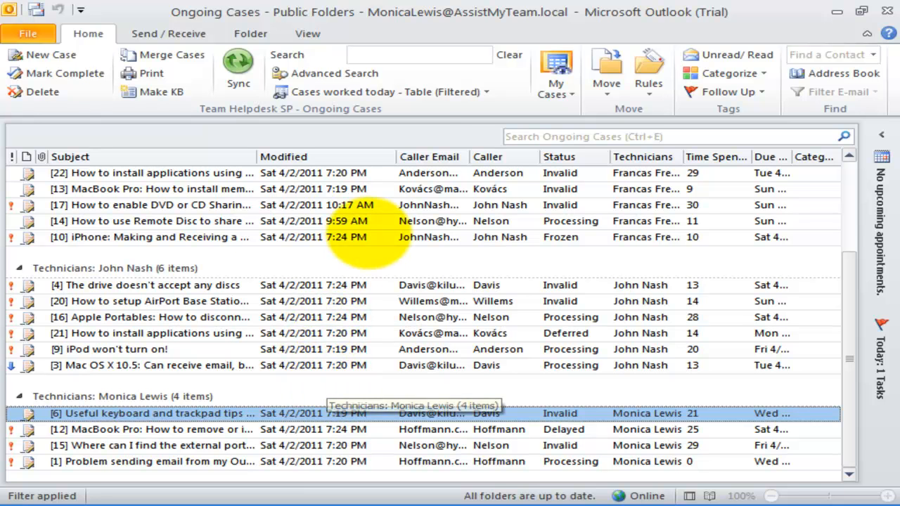
Show the ongoing cases in the Date Created - Calendar view, arranged by month, and check the cases created from March 22
left_click(449, 94)
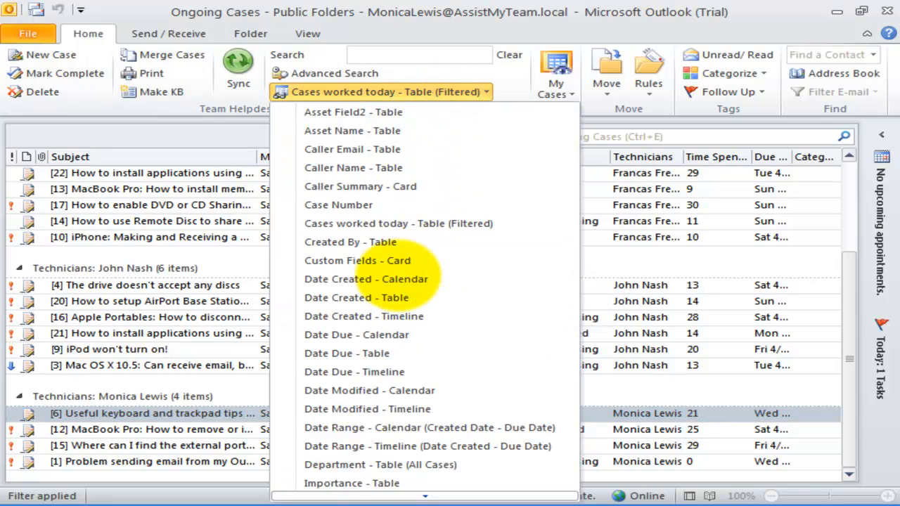
left_click(398, 279)
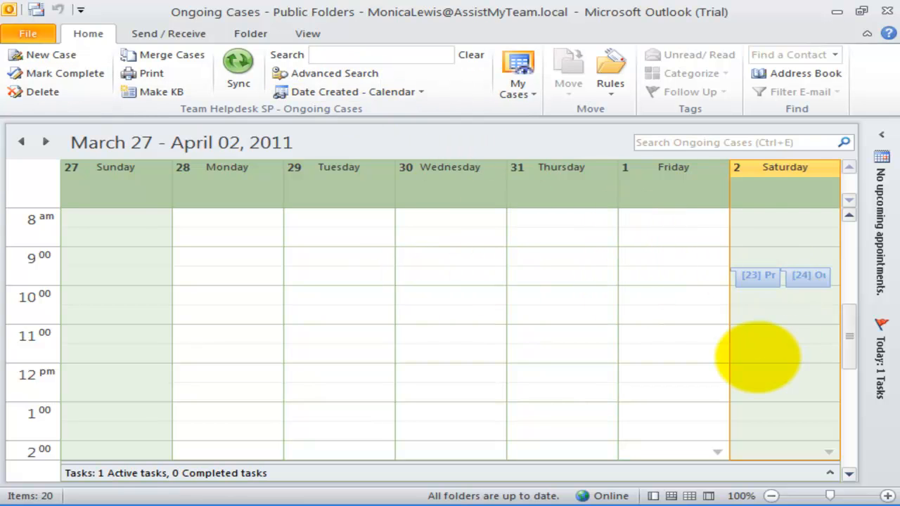
left_click(307, 36)
left_click(295, 88)
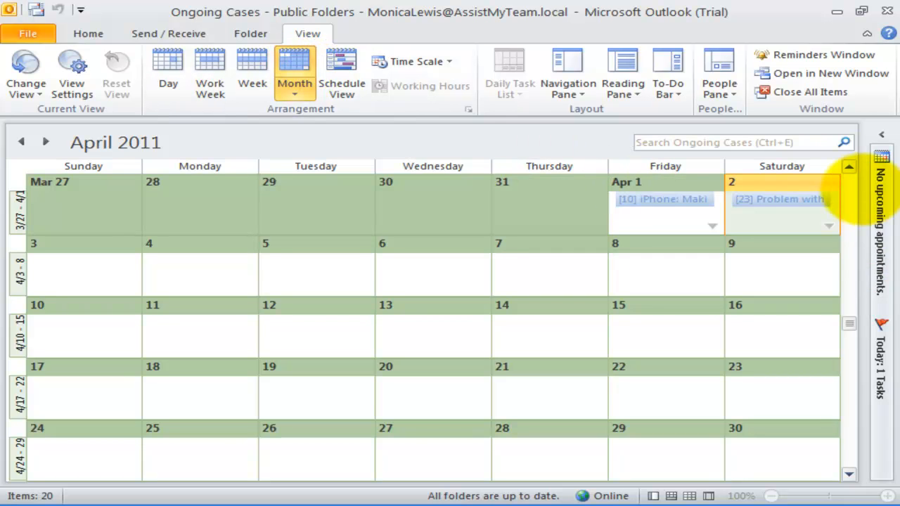
left_click(848, 166)
left_click(689, 260)
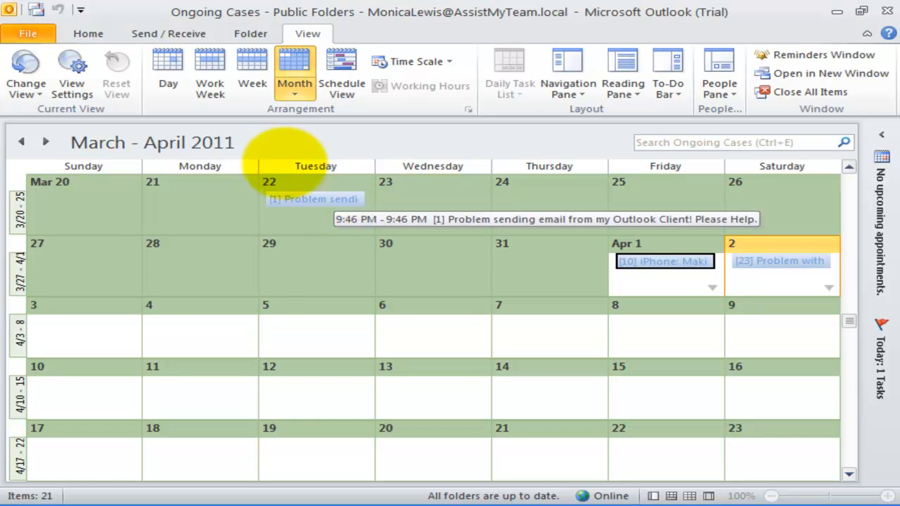
Compare the calendar's Week and Work Week arrangements, then return to Month and browse back to early March 2011
left_click(252, 85)
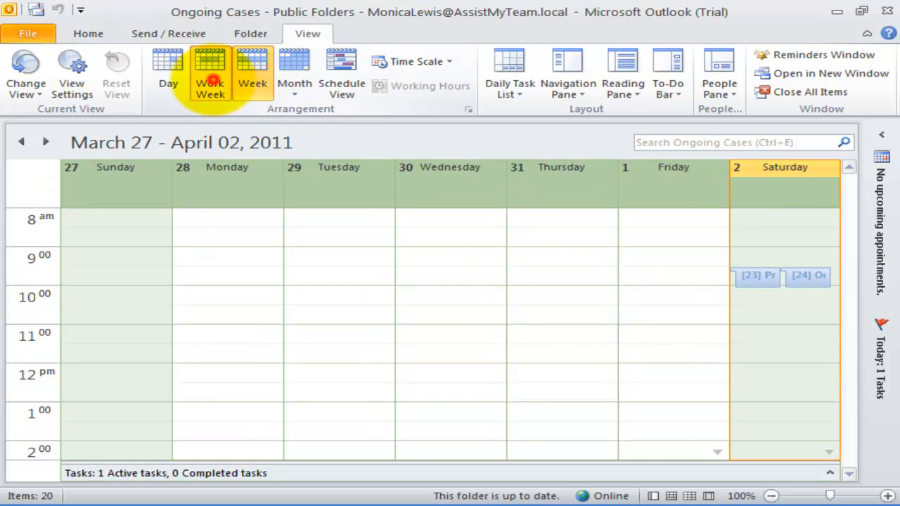
left_click(210, 83)
left_click(248, 82)
left_click(294, 73)
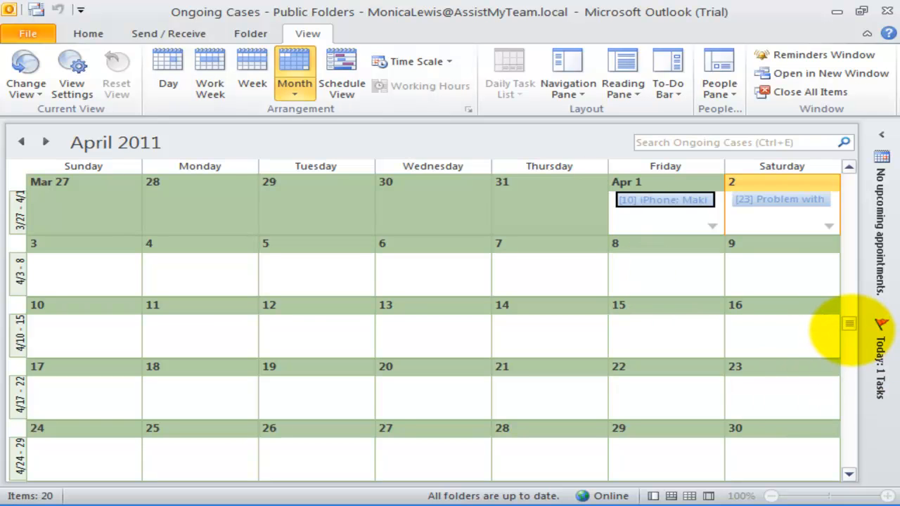
scroll(847, 331, "down", 5)
scroll(774, 365, "up", 8)
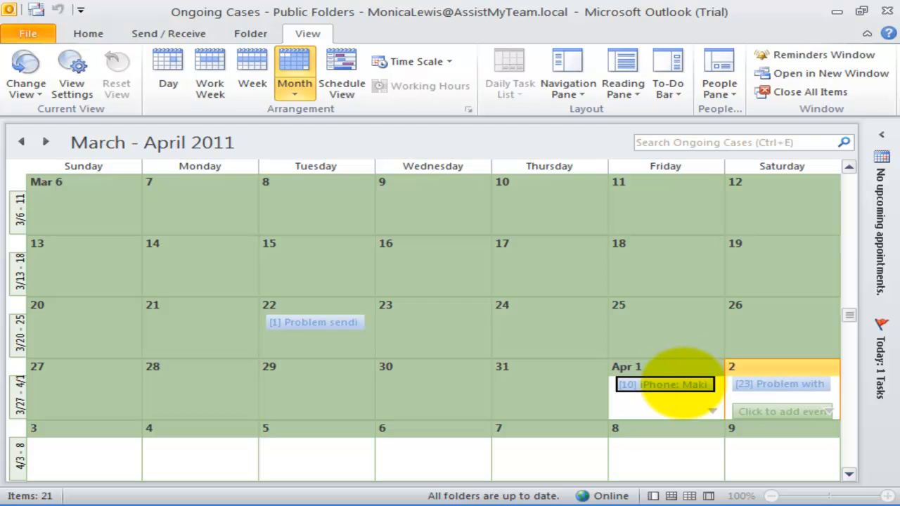
Open case 10 from its April 1 calendar entry, review its details and close it
left_click(684, 384)
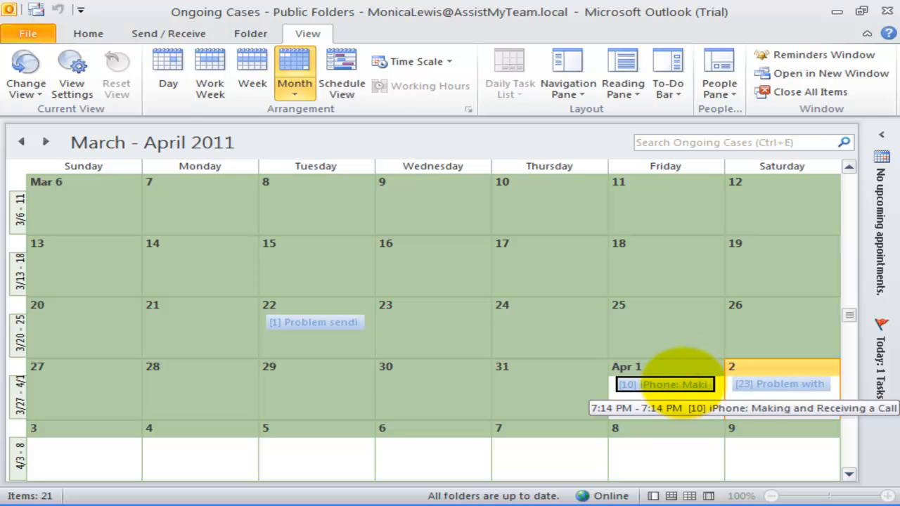
double_click(684, 384)
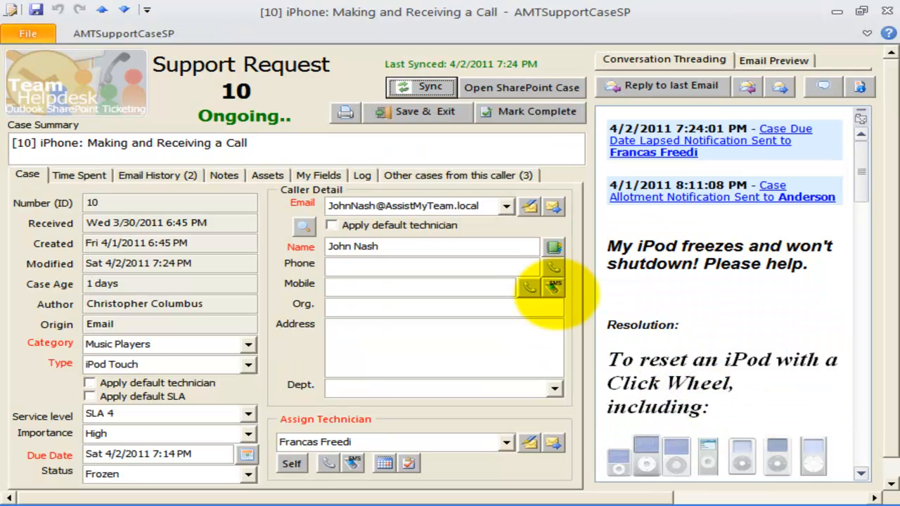
left_click(884, 12)
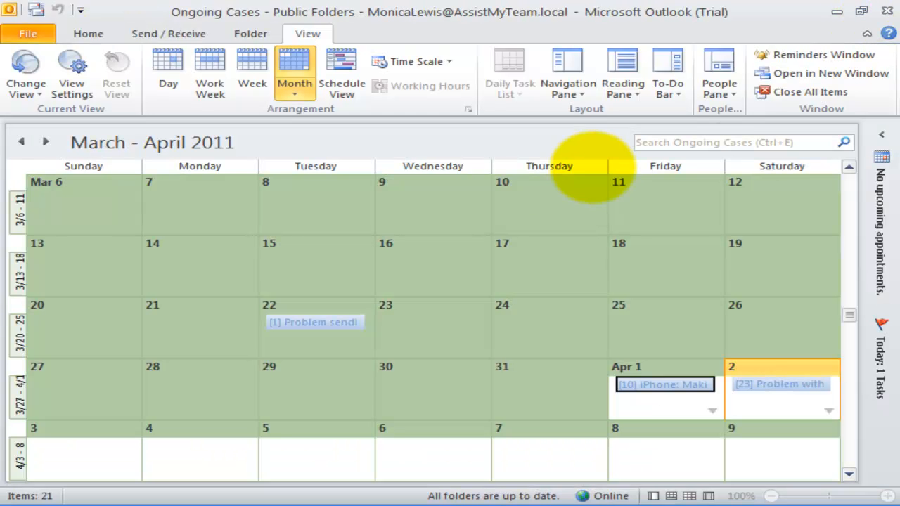
Switch the ongoing cases to the Technicians - Table view and look through the cases grouped under each technician
left_click(90, 32)
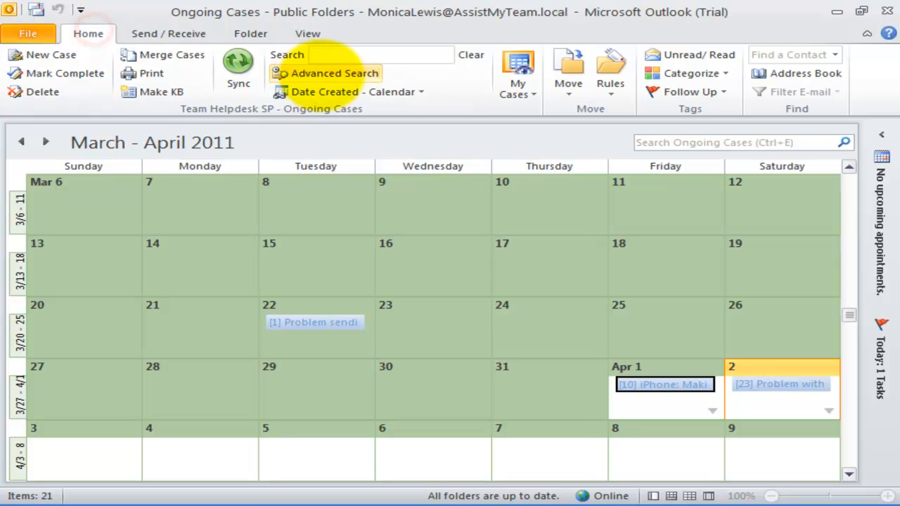
left_click(346, 92)
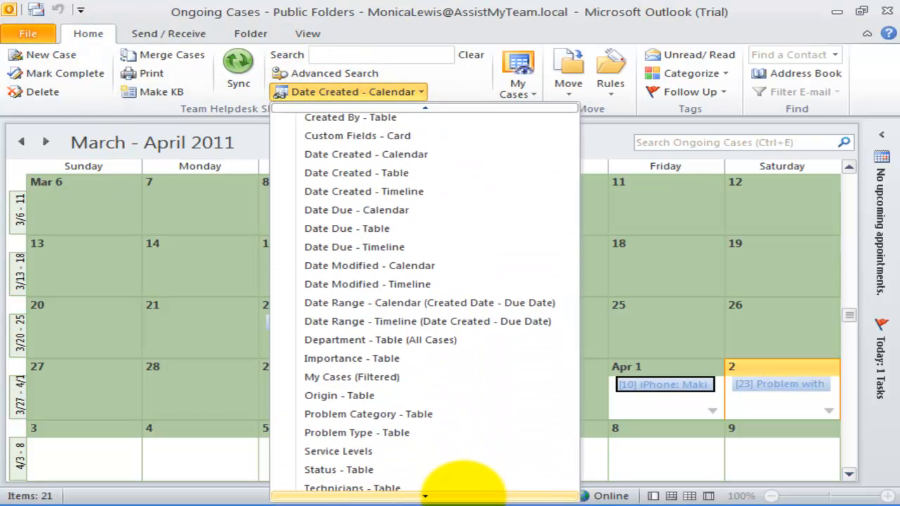
left_click(387, 418)
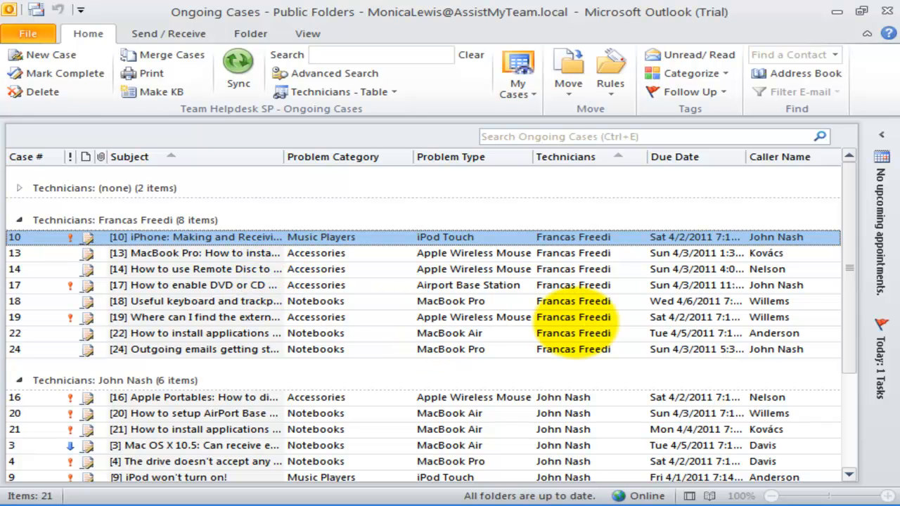
left_click(851, 392)
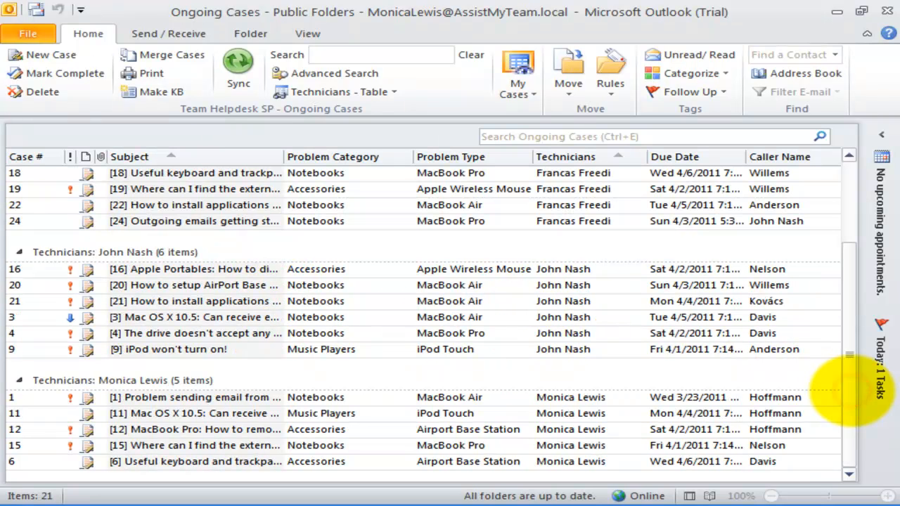
left_click(21, 253)
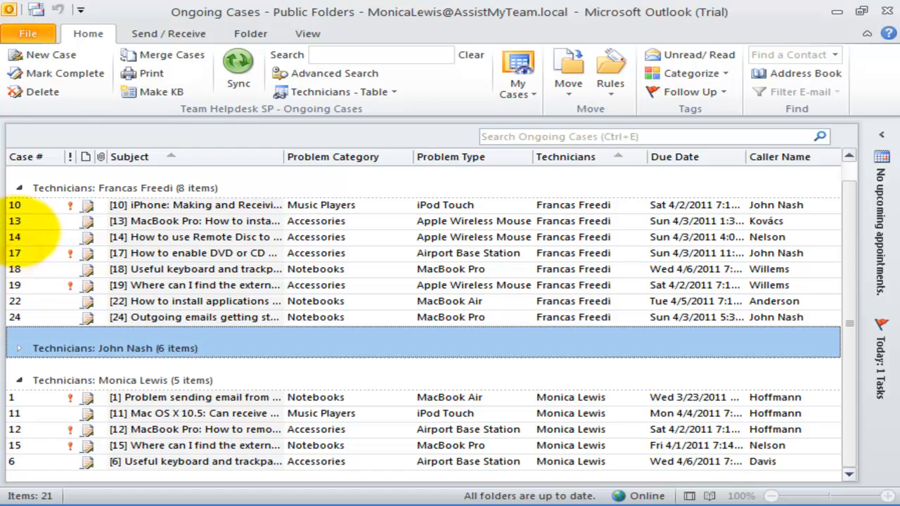
left_click(20, 348)
left_click(155, 269)
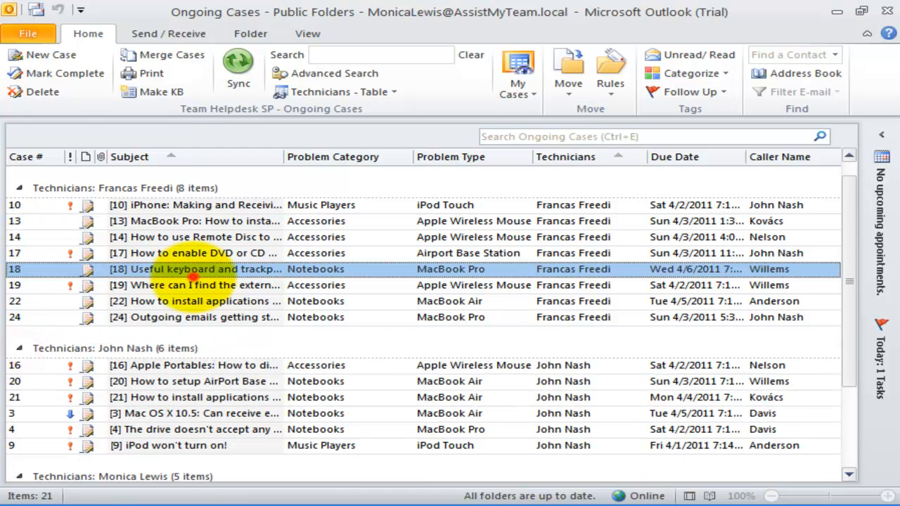
left_click(849, 172)
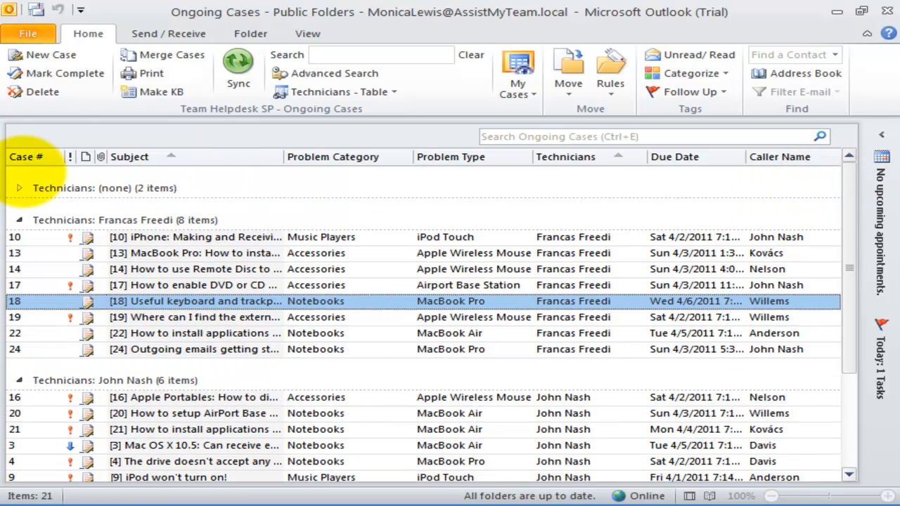
Expand the unassigned group and move case 25 to the first listed technician and case 23 to the second
left_click(19, 188)
left_click_drag(140, 221, 151, 338)
left_click_drag(191, 204, 199, 458)
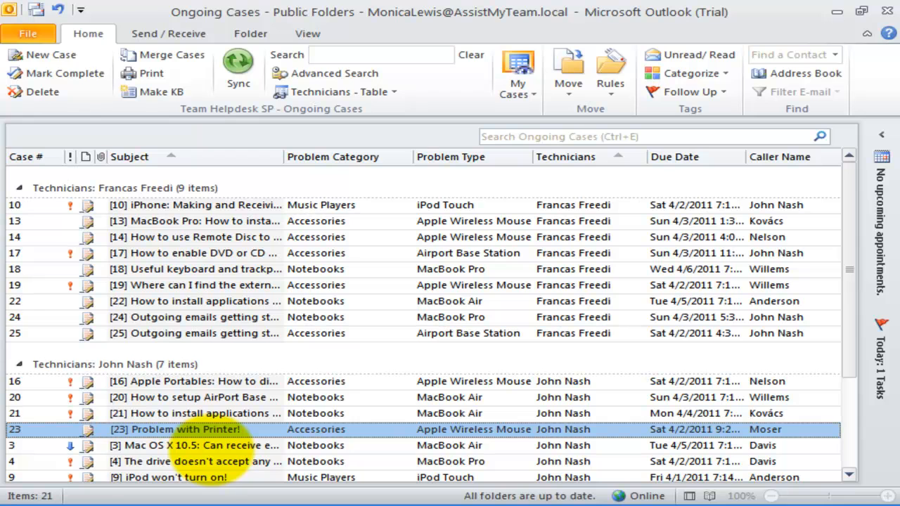
Show only My Ongoing Cases and preview cases 6, 15, 11 and 1 in turn
left_click(519, 77)
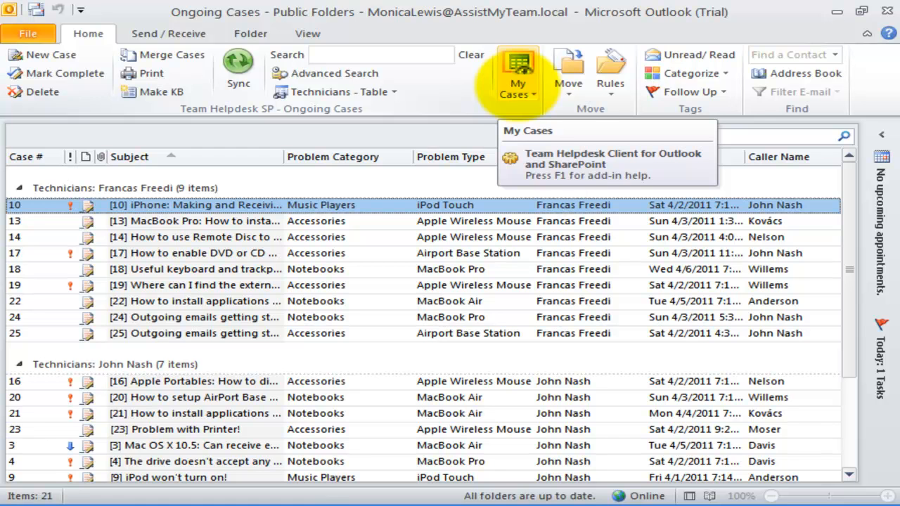
left_click(518, 83)
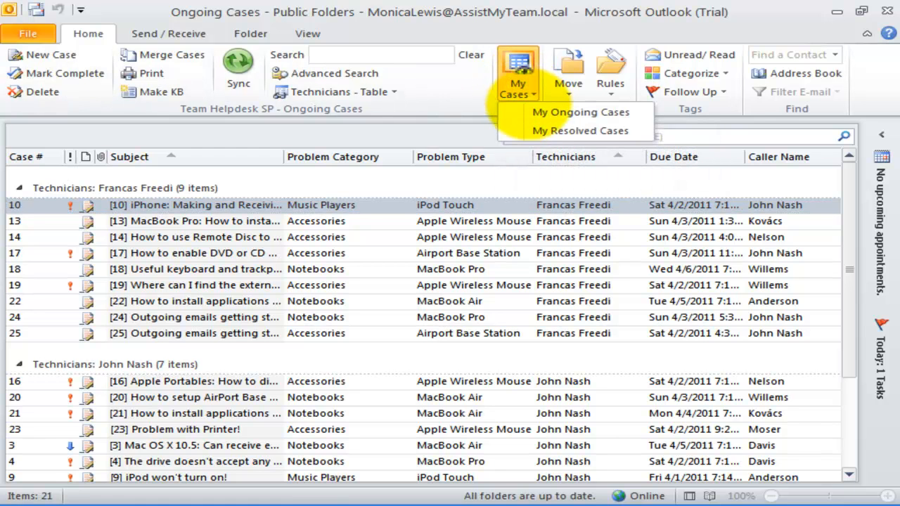
left_click(538, 113)
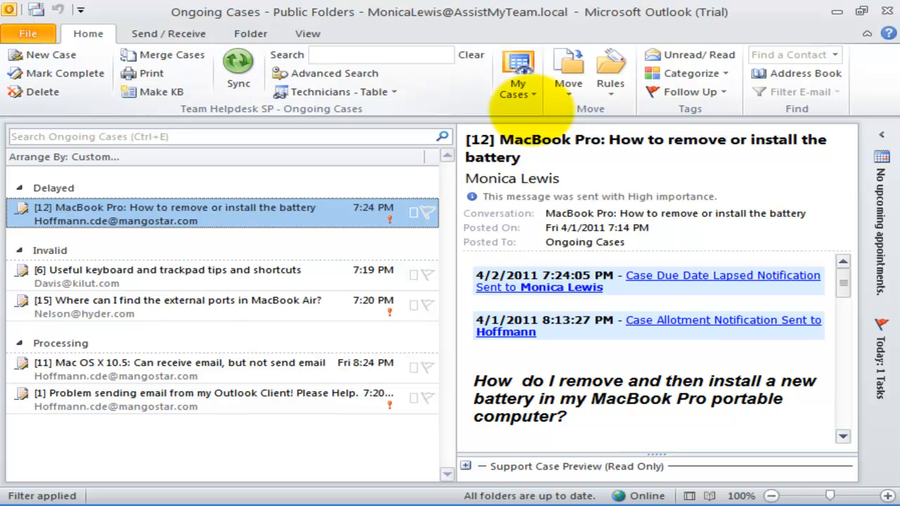
left_click(316, 279)
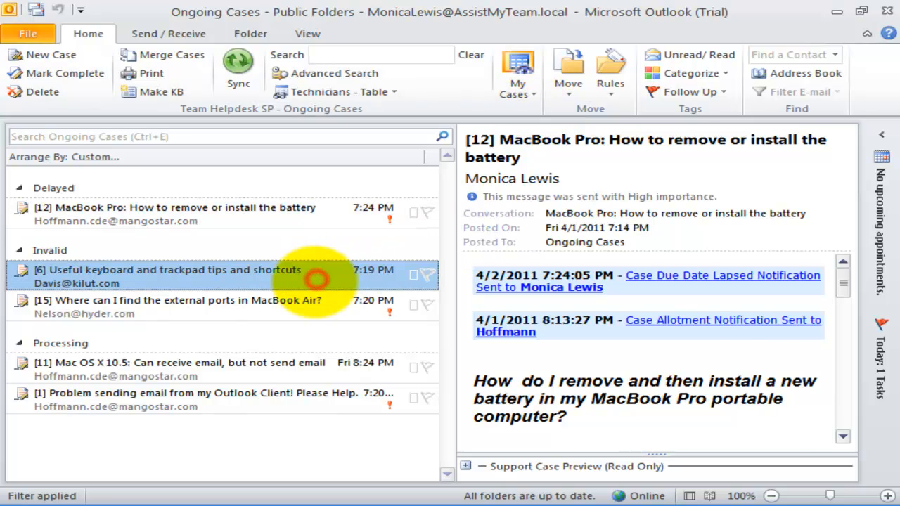
left_click(320, 302)
left_click(309, 364)
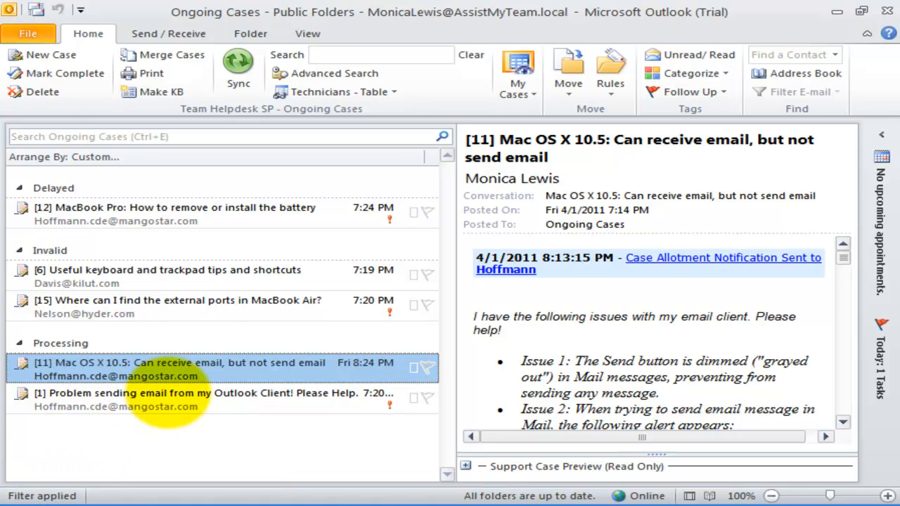
left_click(169, 398)
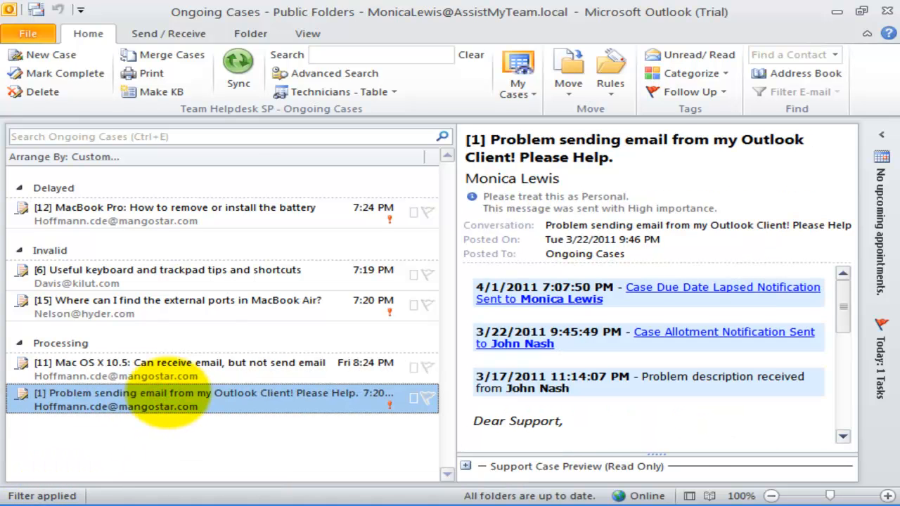
Return the ongoing cases to the Technicians - Table view
left_click(382, 92)
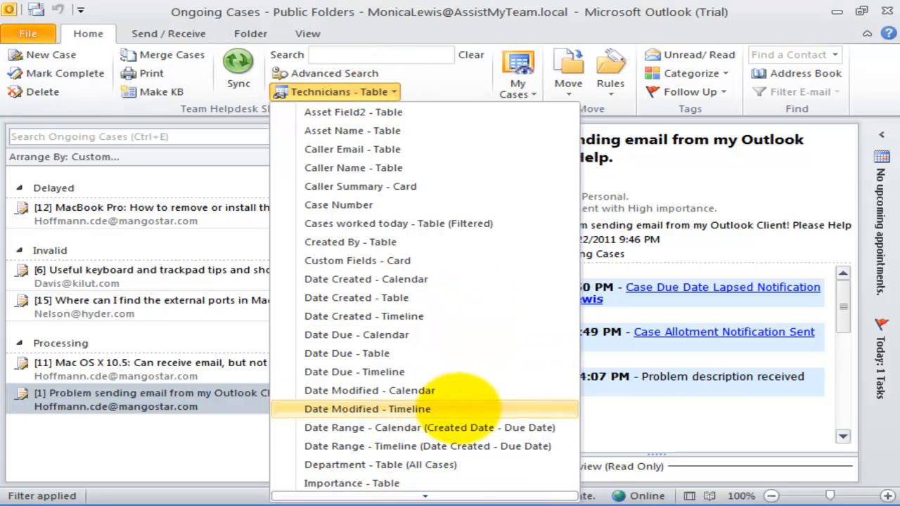
mouse_move(436, 494)
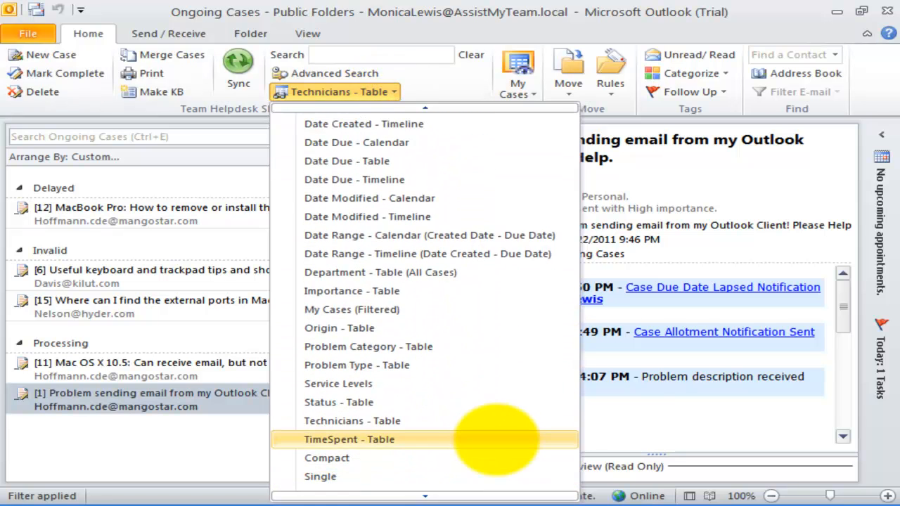
left_click(412, 420)
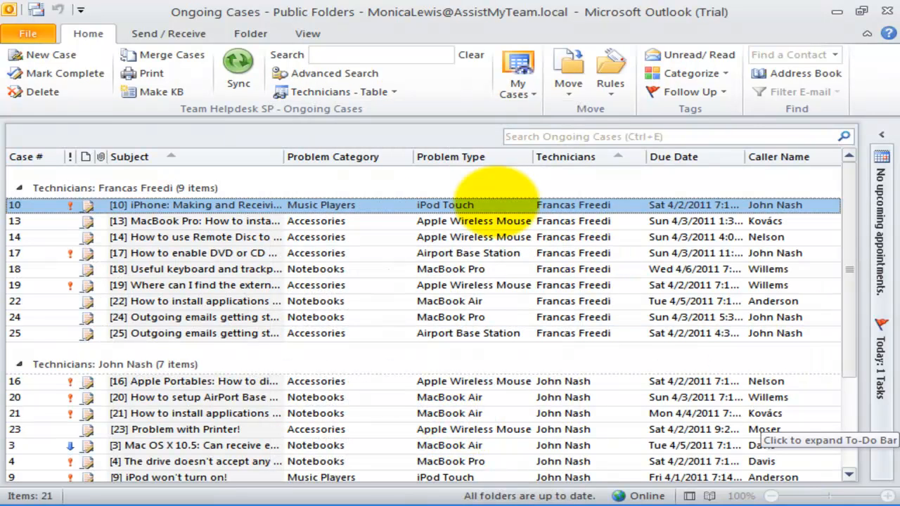
Open the view manager for the Ongoing Cases folder and examine the advanced settings of the Asset Field2 - Table view without changing them
left_click(310, 33)
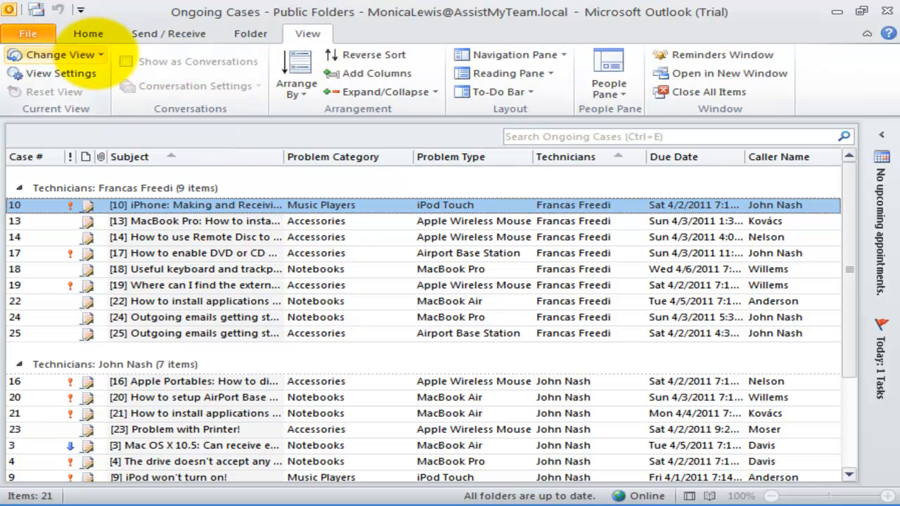
left_click(91, 54)
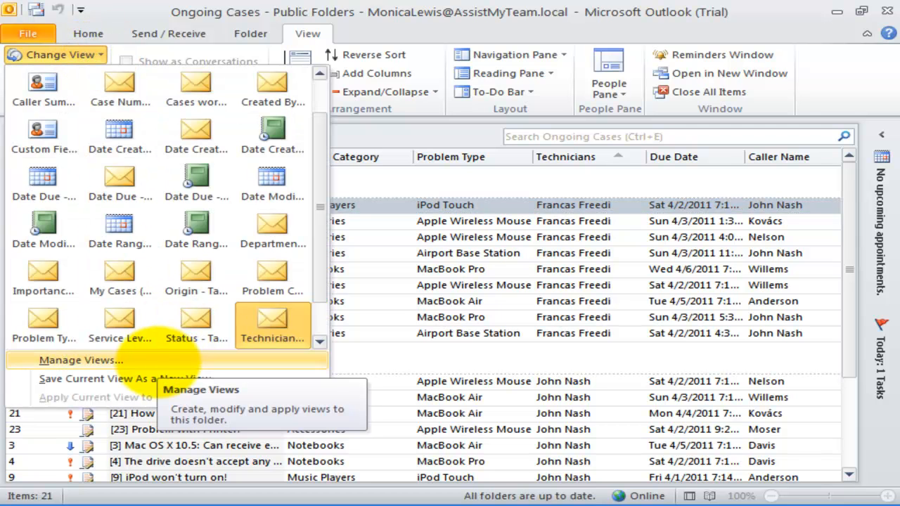
left_click(167, 360)
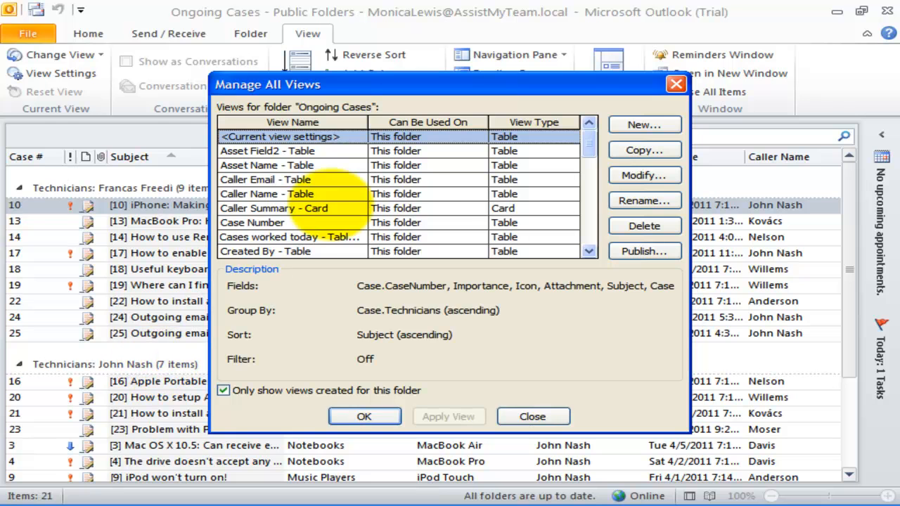
left_click(354, 150)
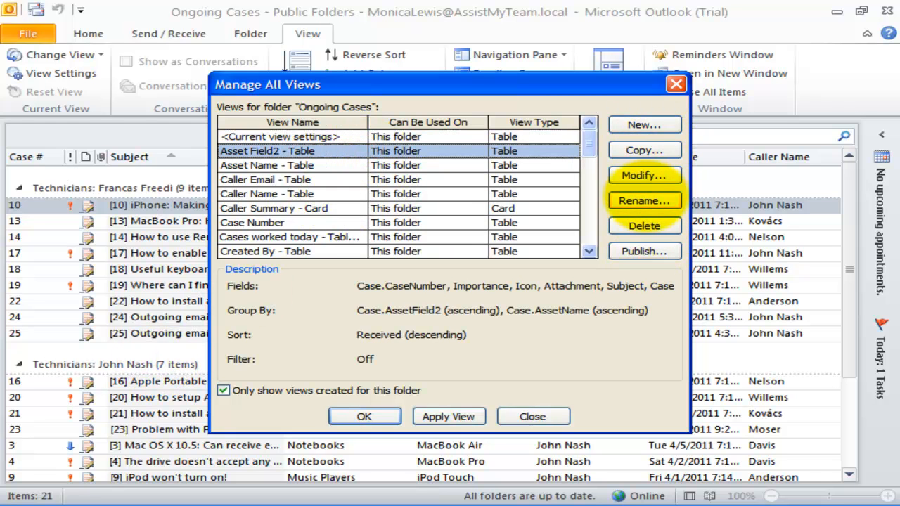
left_click(643, 175)
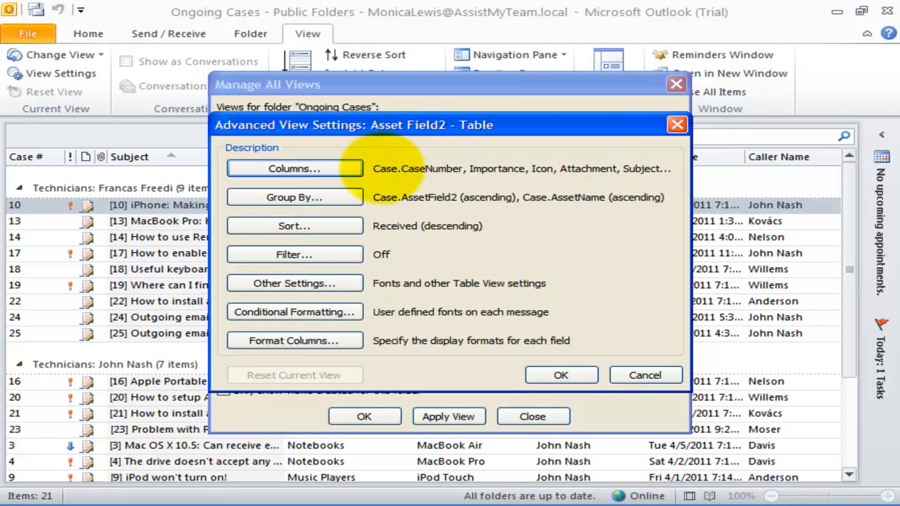
left_click(676, 124)
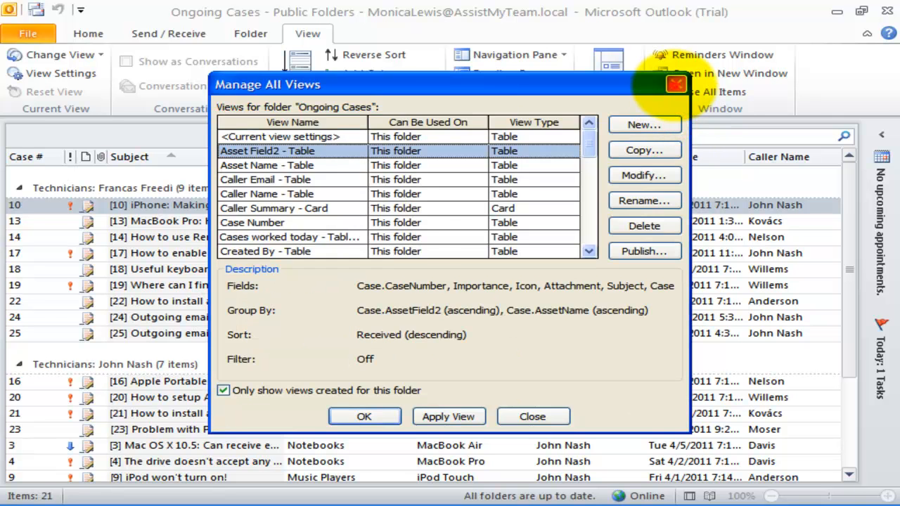
Close the view manager and search the ongoing cases for "MacBook Pro"
left_click(675, 83)
left_click(88, 33)
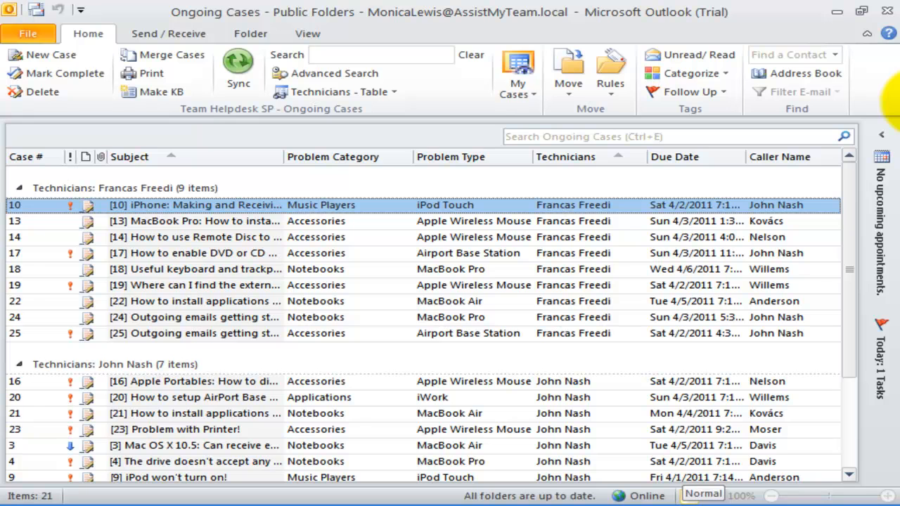
left_click(399, 55)
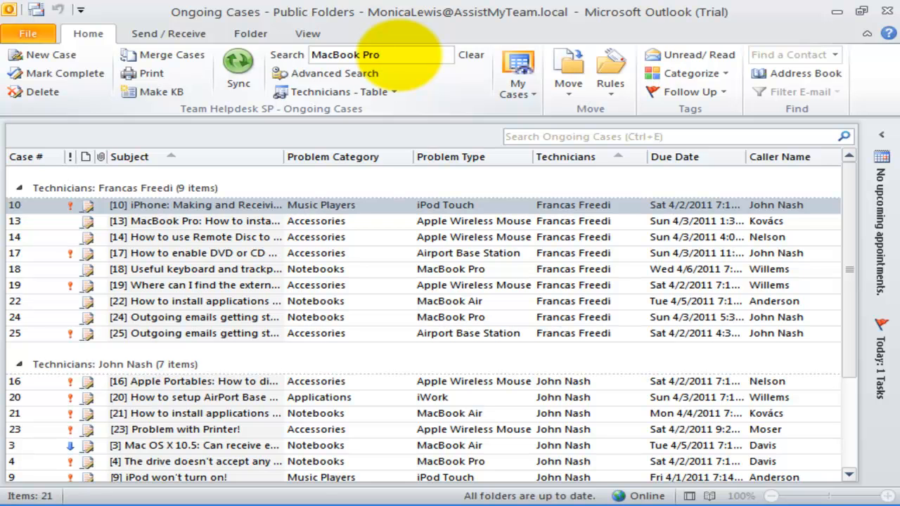
key("Return")
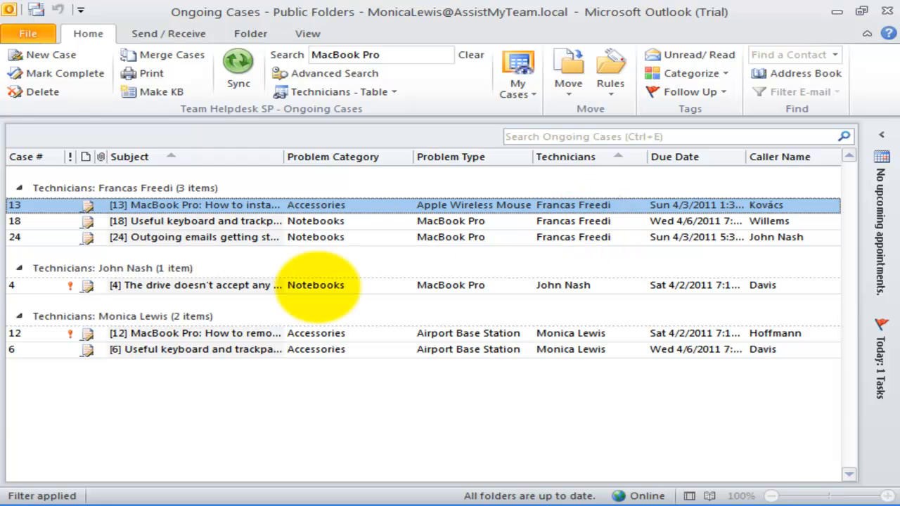
Look through the matching cases, selecting 18, 13 and 12, and clear the search filter
left_click(258, 275)
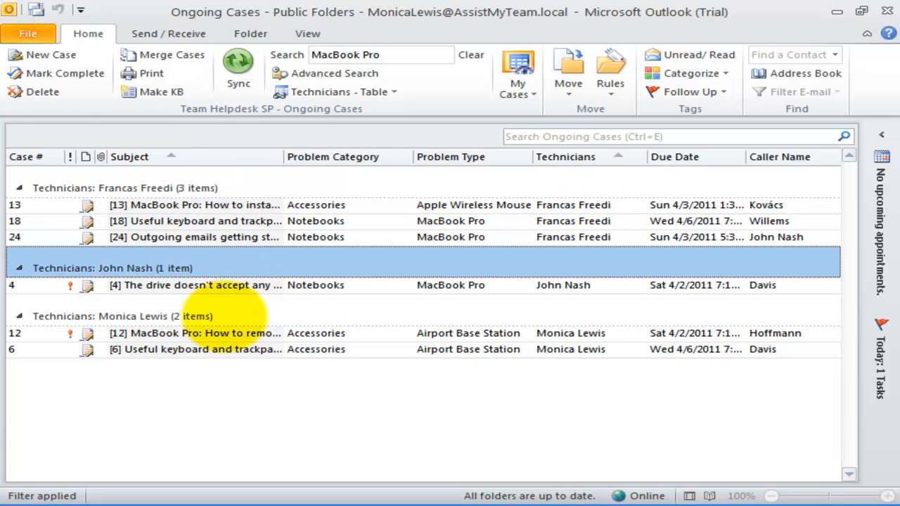
left_click(248, 221)
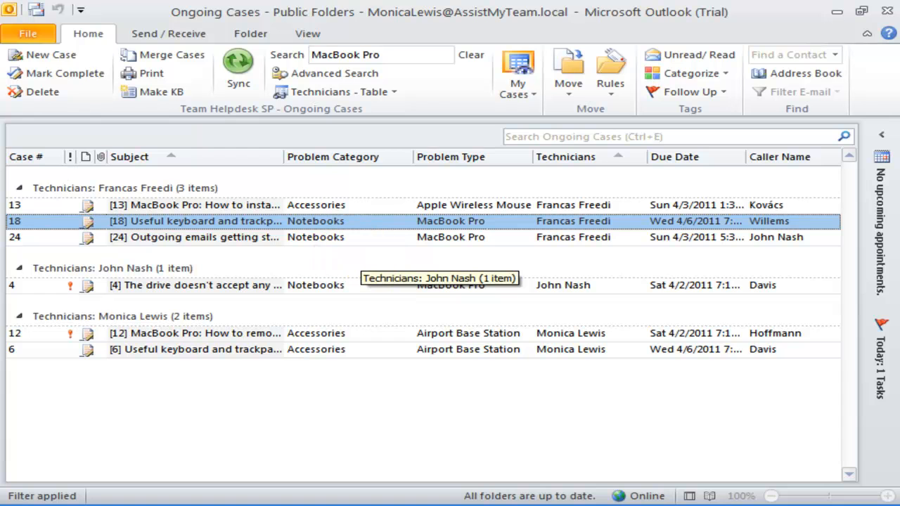
left_click(218, 205)
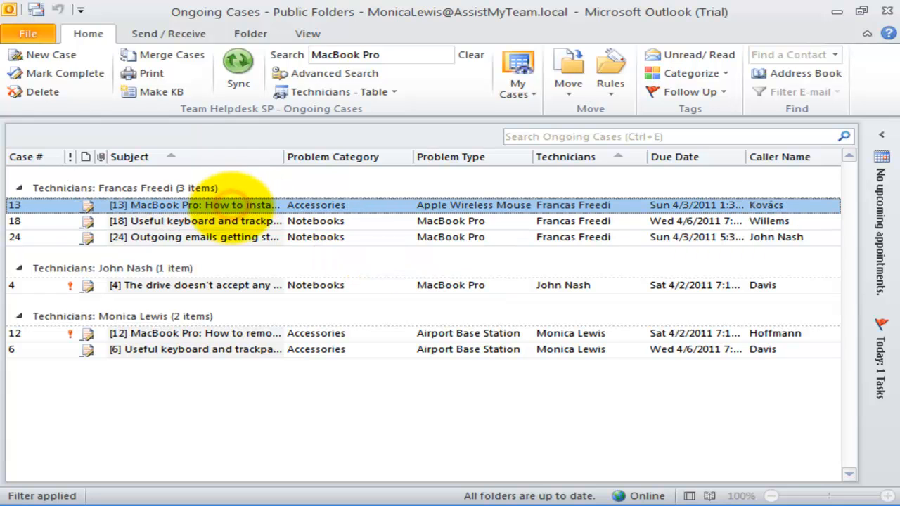
left_click(226, 334)
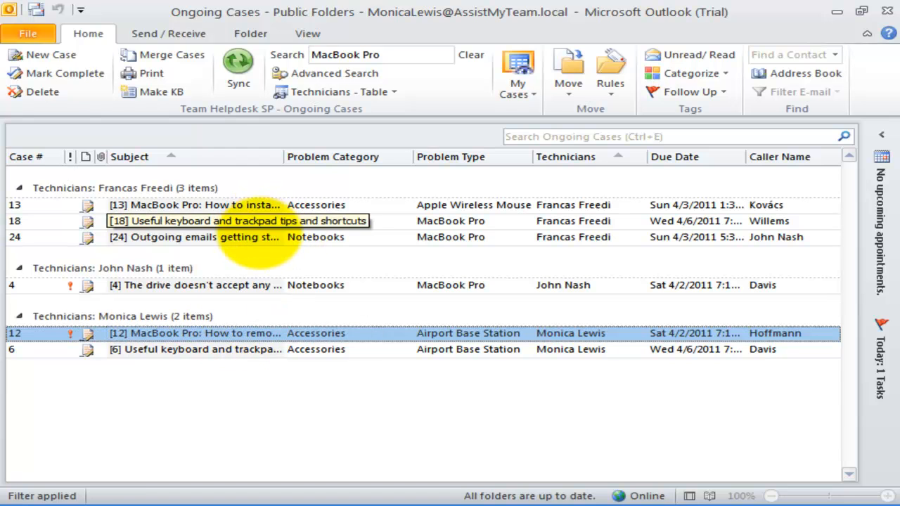
left_click(225, 222)
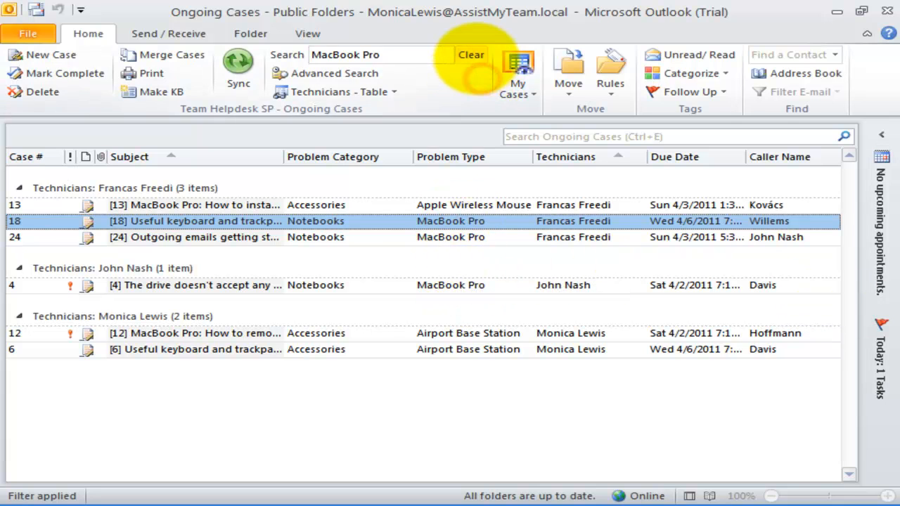
left_click(473, 55)
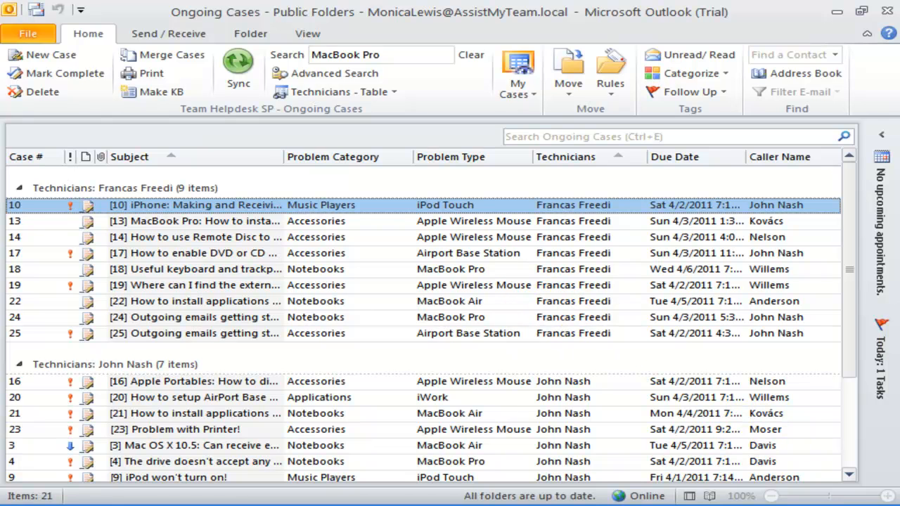
Search the ongoing cases for those containing both keywords with "MacBook + DVD", and clear the filter
left_click(412, 56)
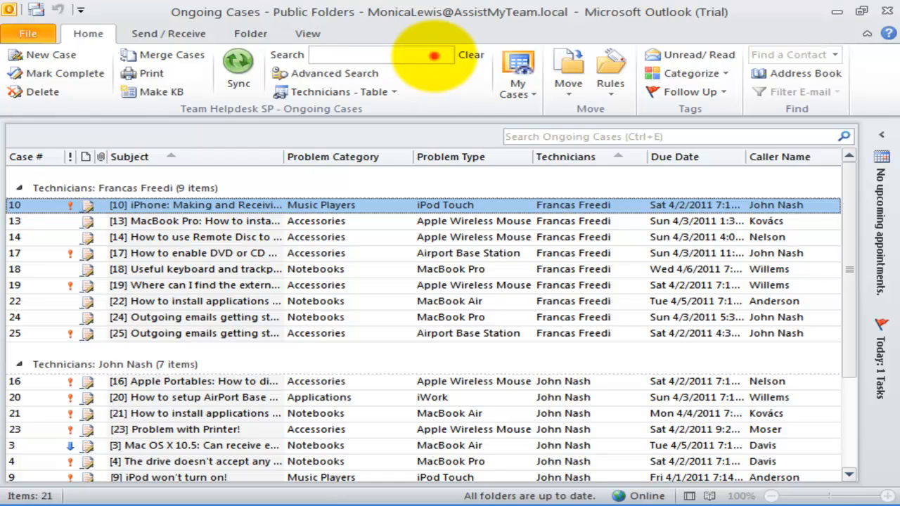
type("MacBook + DVD")
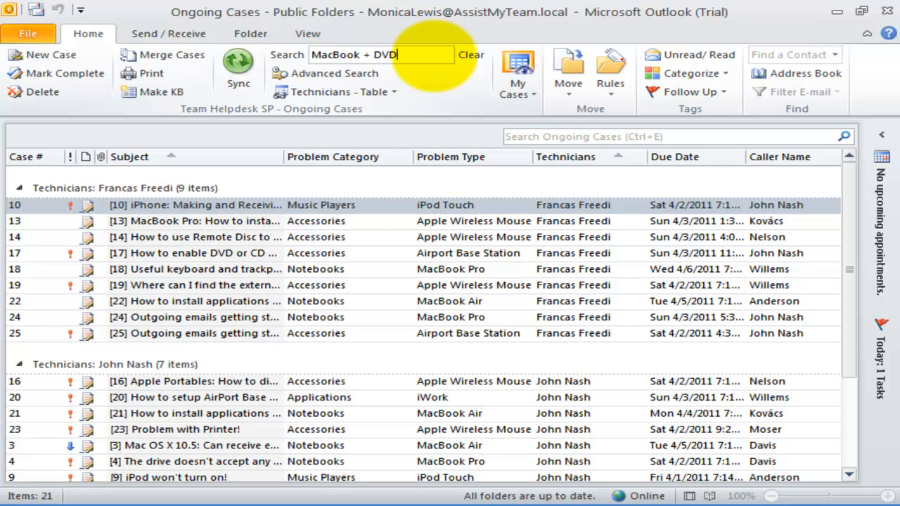
key("Return")
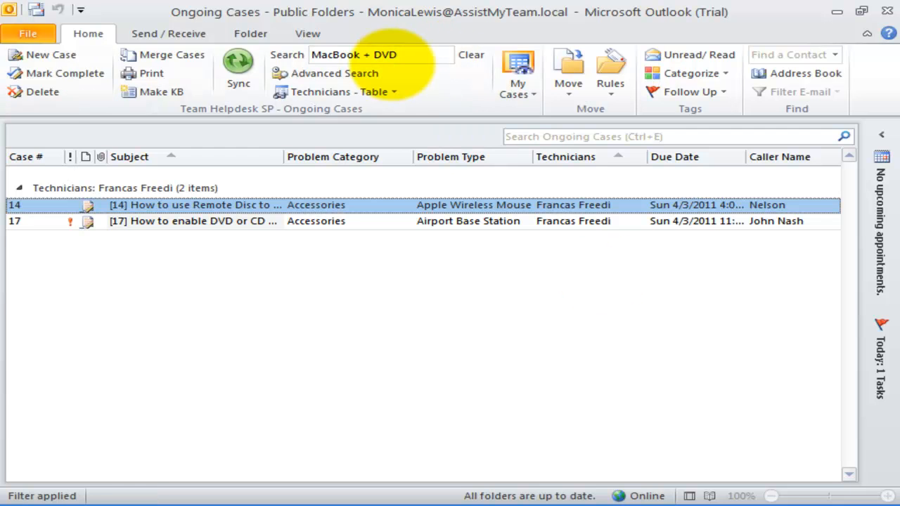
left_click(369, 55)
left_click(461, 56)
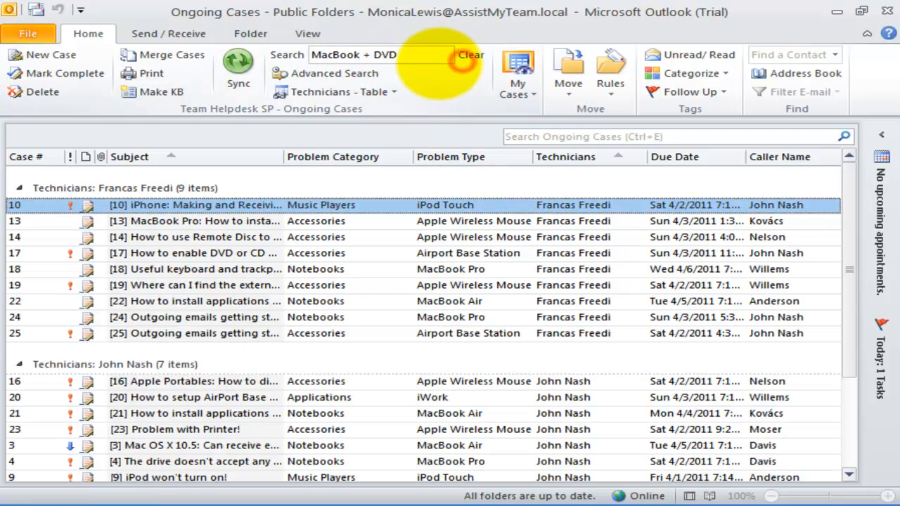
Search the ongoing cases for either keyword with "MacBook, DVD", and clear the filter
left_click(429, 55)
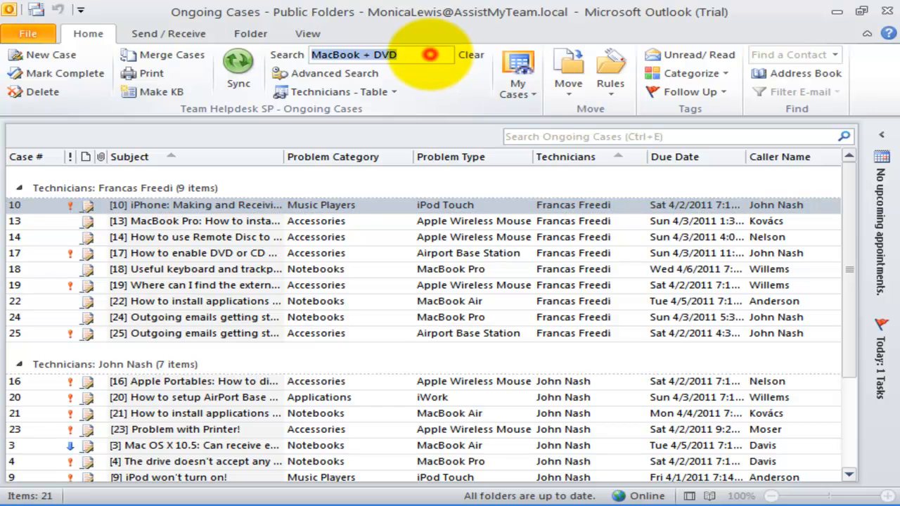
left_click(430, 54)
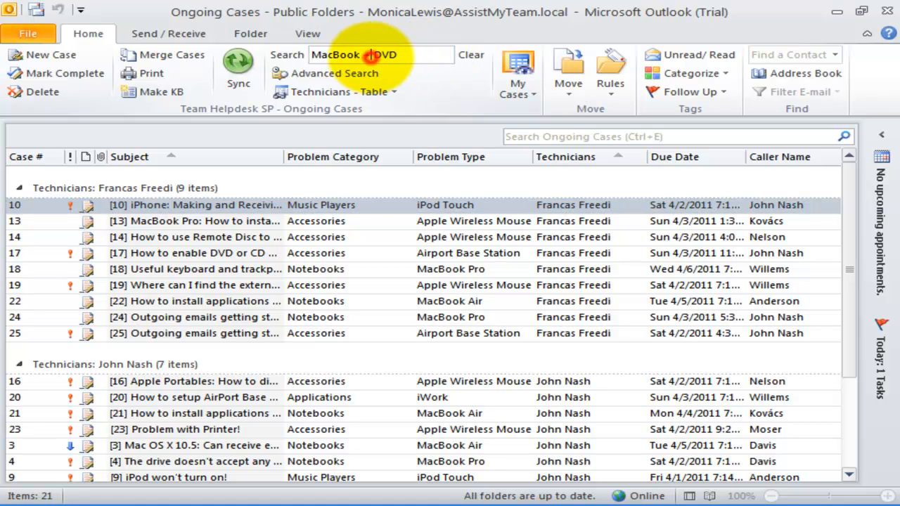
key("Return")
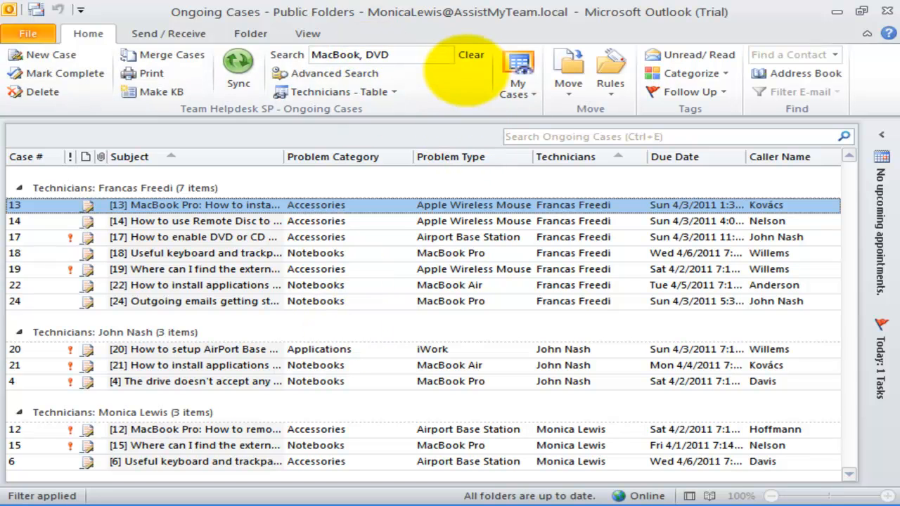
left_click(471, 55)
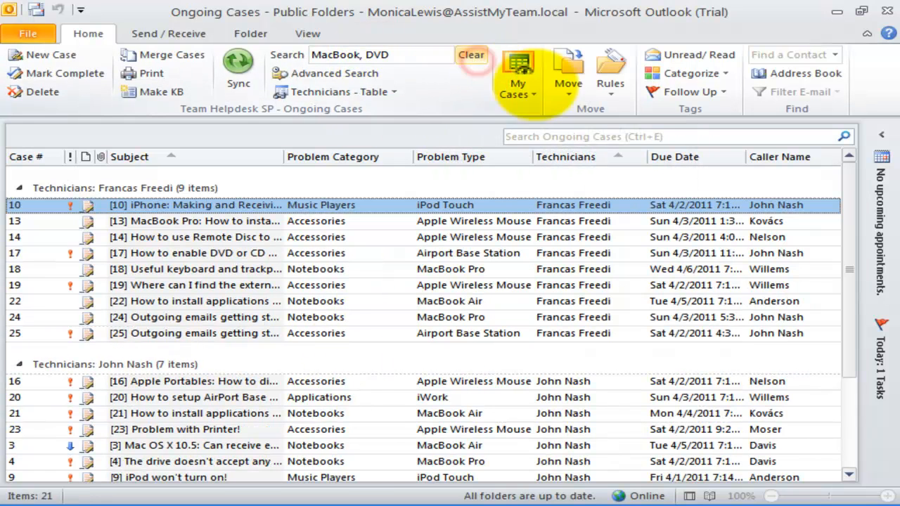
Turn on Advanced Search for the ongoing cases and set its filter criterion to Created between
left_click(441, 75)
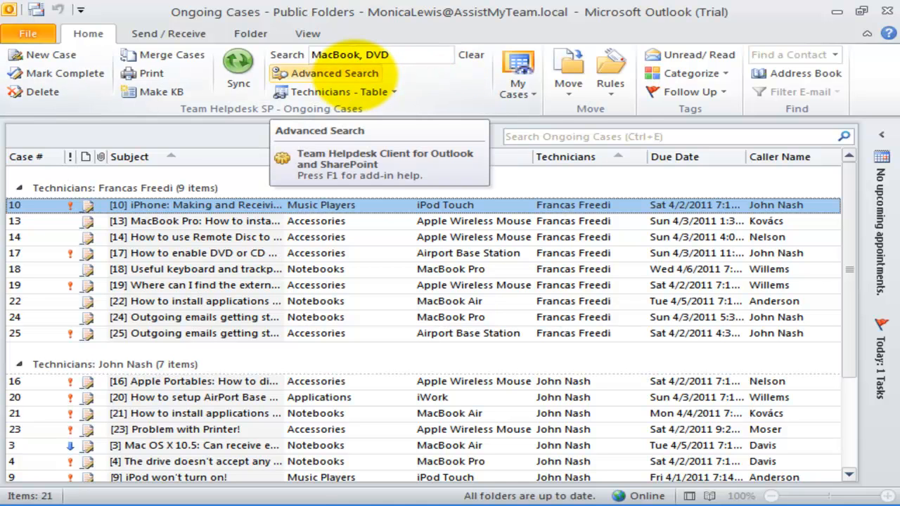
left_click(352, 71)
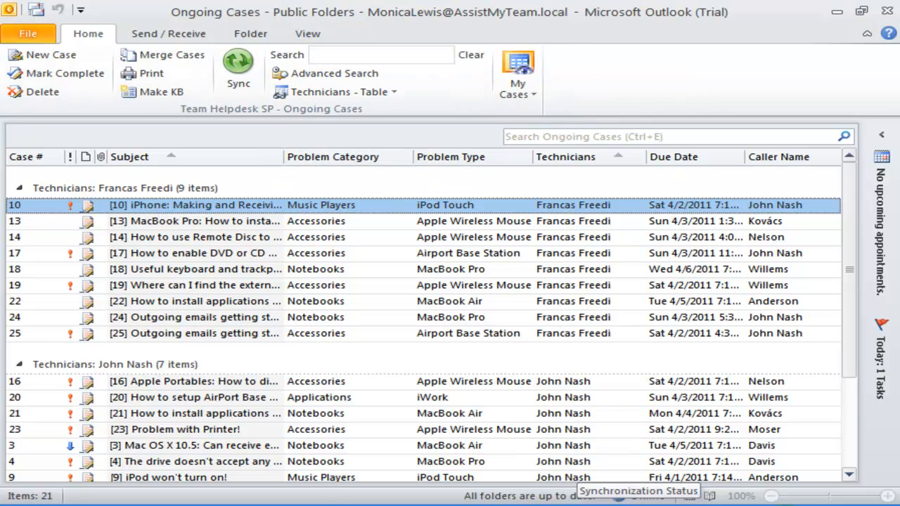
left_click(435, 86)
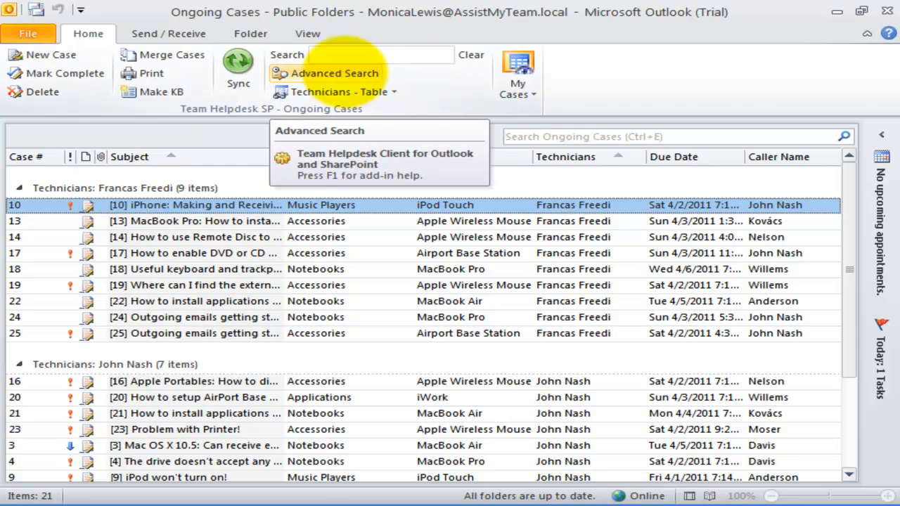
left_click(345, 73)
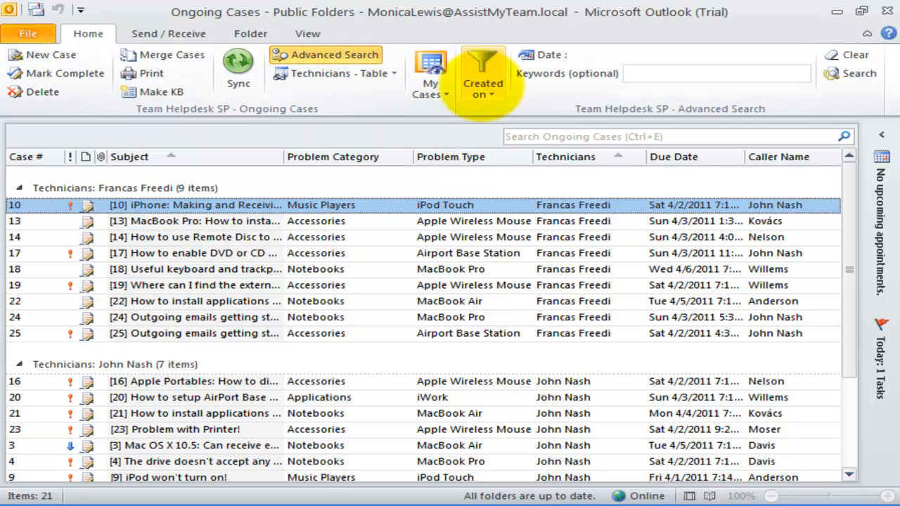
left_click(483, 86)
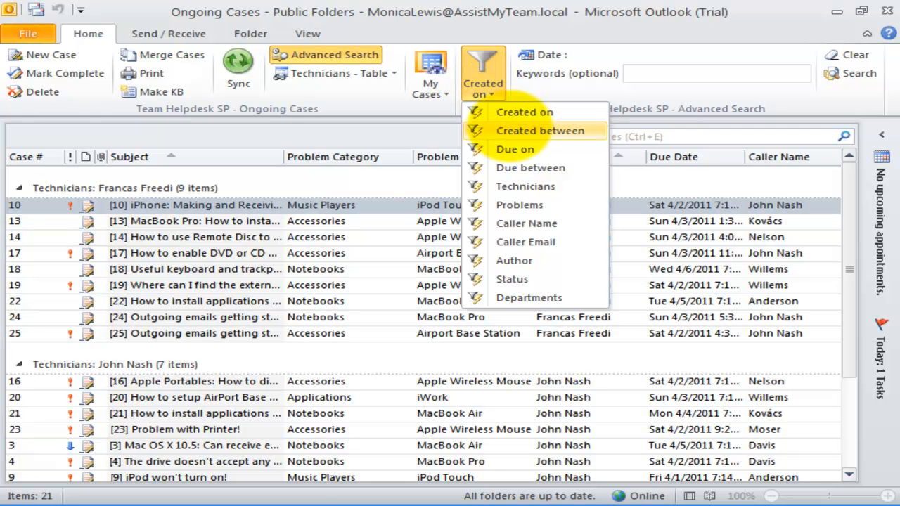
left_click(540, 185)
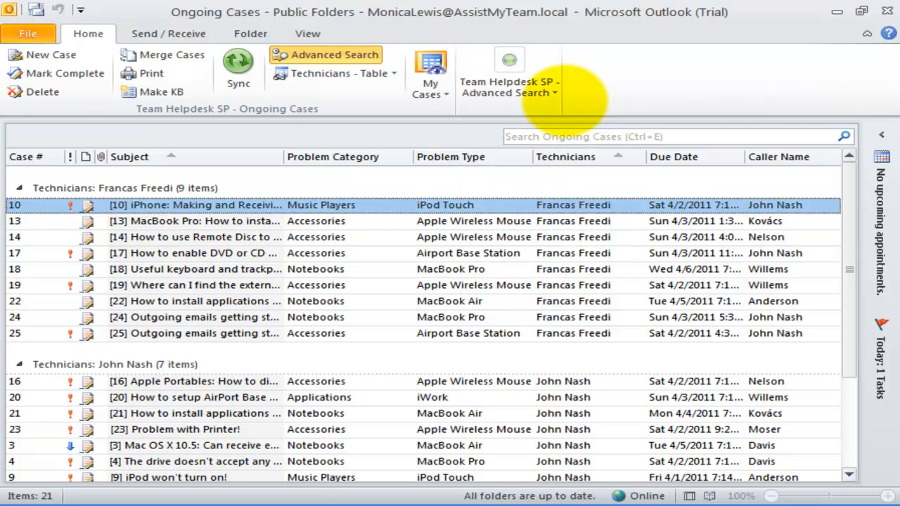
left_click(549, 91)
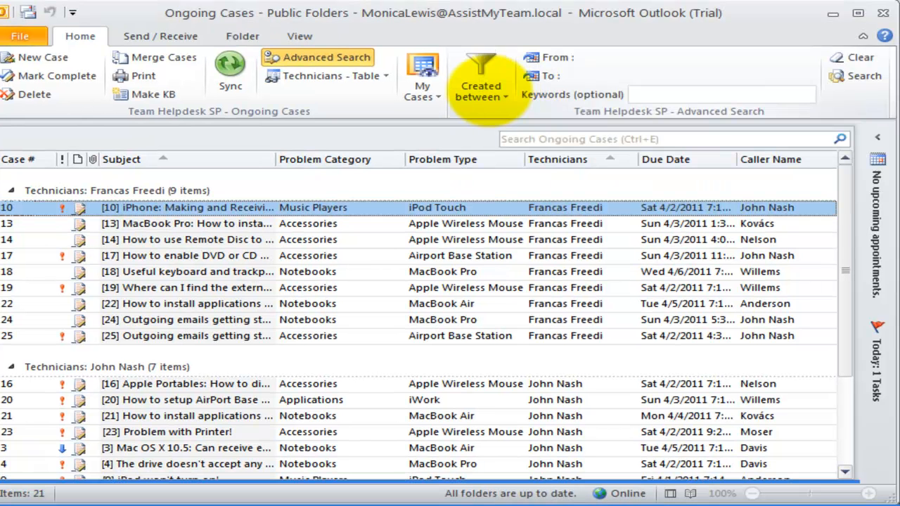
left_click(482, 88)
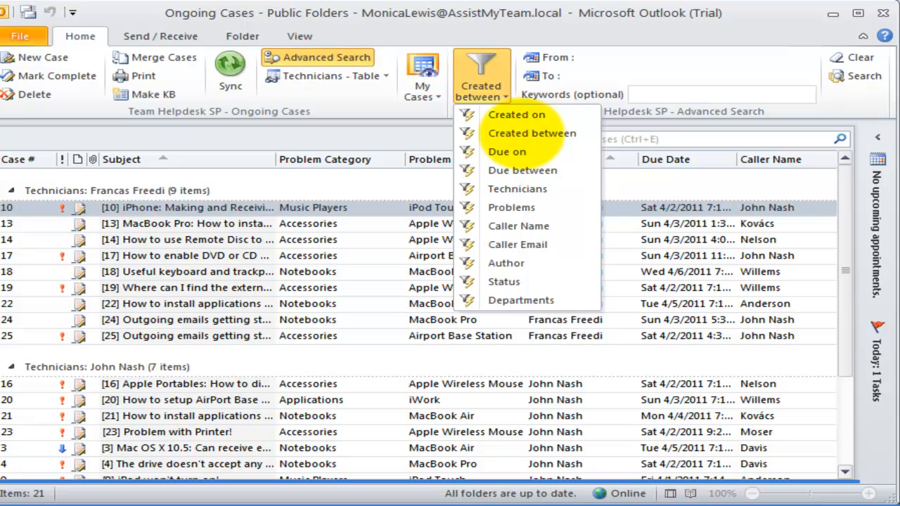
left_click(532, 132)
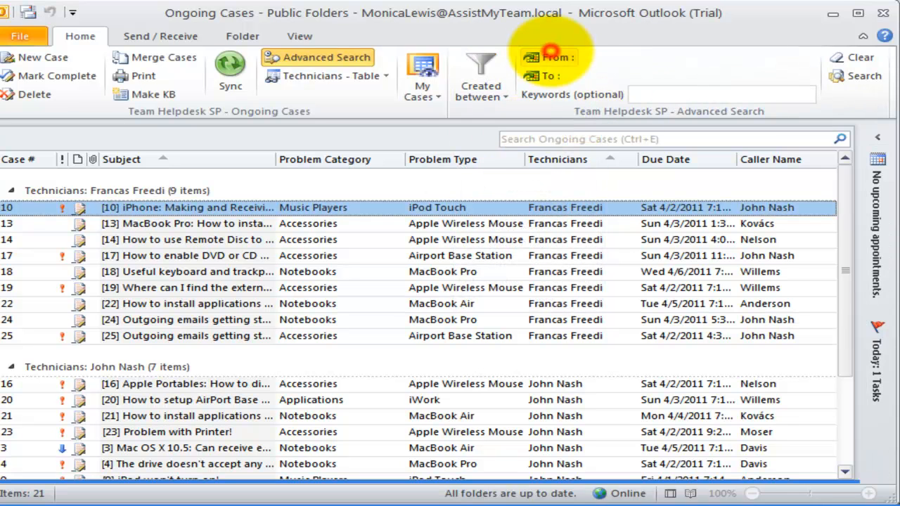
Search for cases created from 3/1/2011 to 4/3/2011
left_click(549, 57)
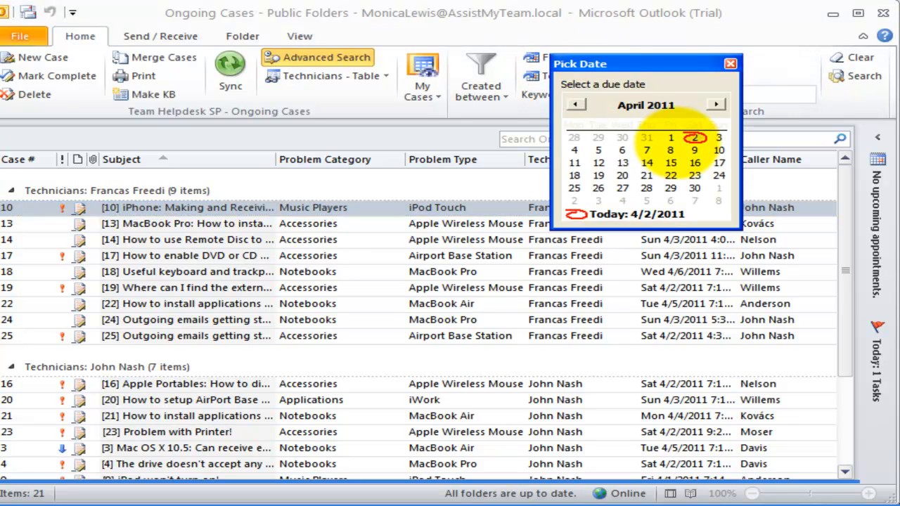
left_click(575, 104)
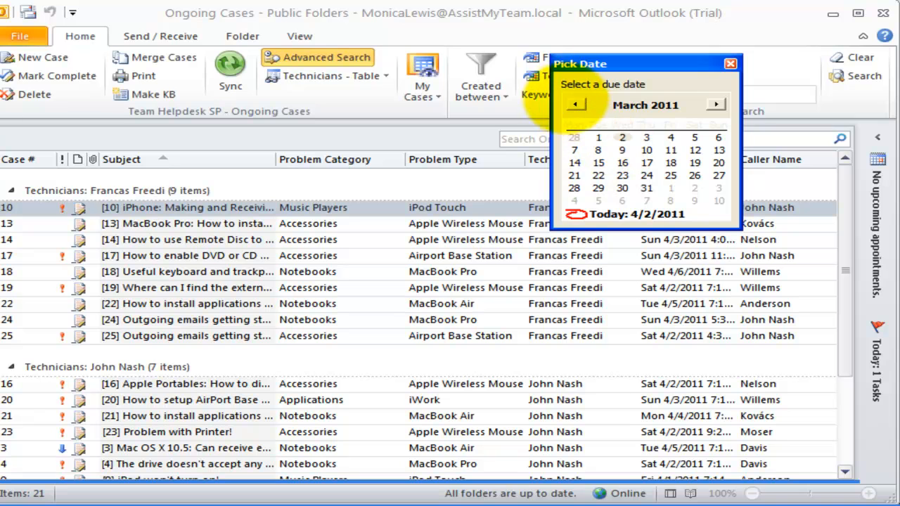
left_click(597, 138)
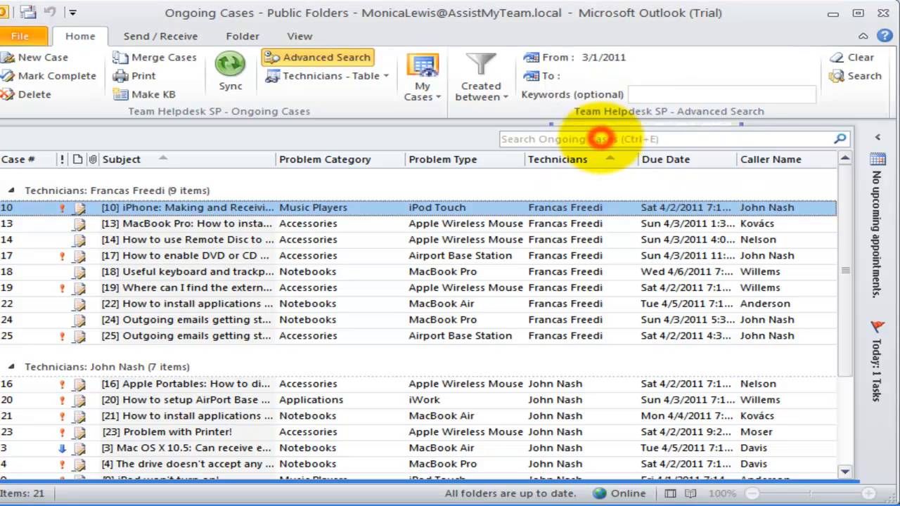
left_click(549, 75)
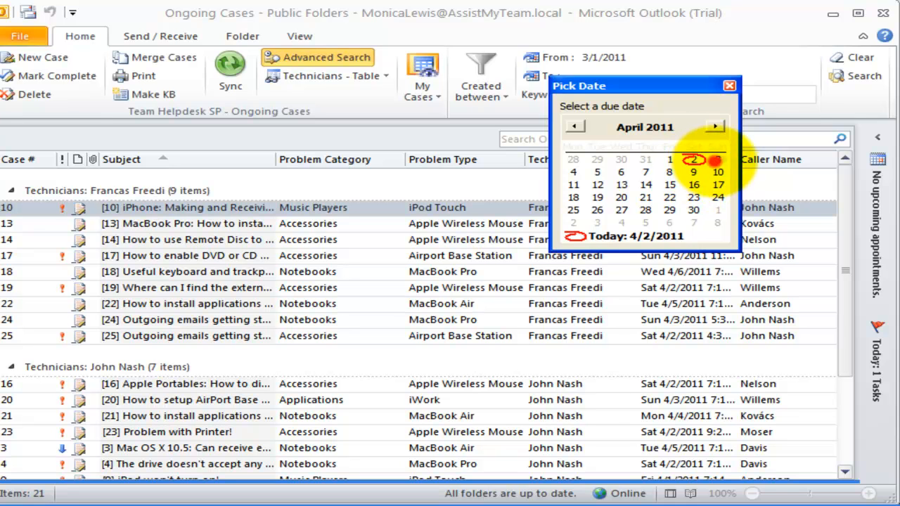
left_click(716, 160)
left_click(865, 77)
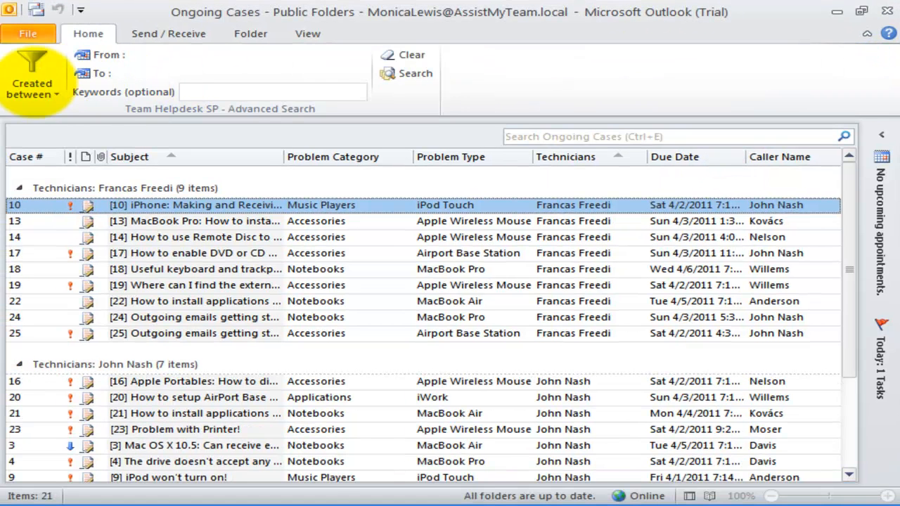
Switch the advanced search criterion to Problems and search for cases in the Notebooks category
left_click(23, 84)
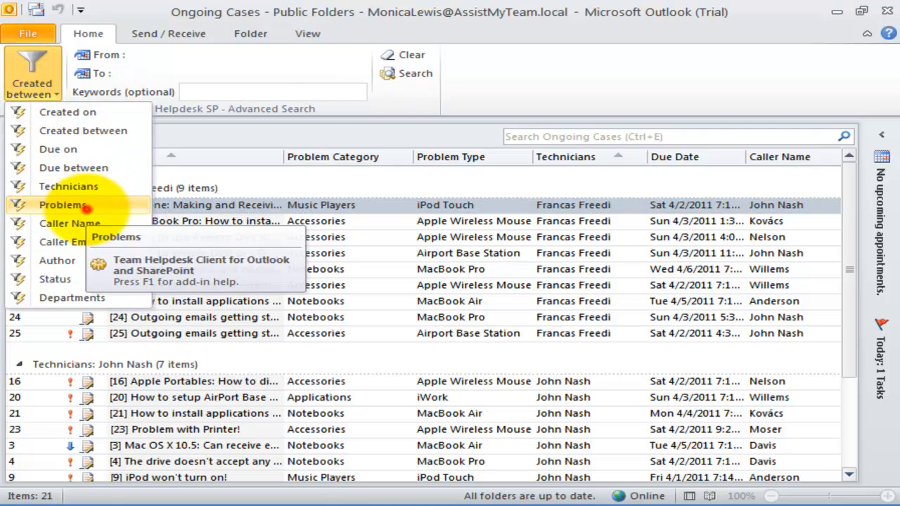
left_click(63, 204)
left_click(274, 54)
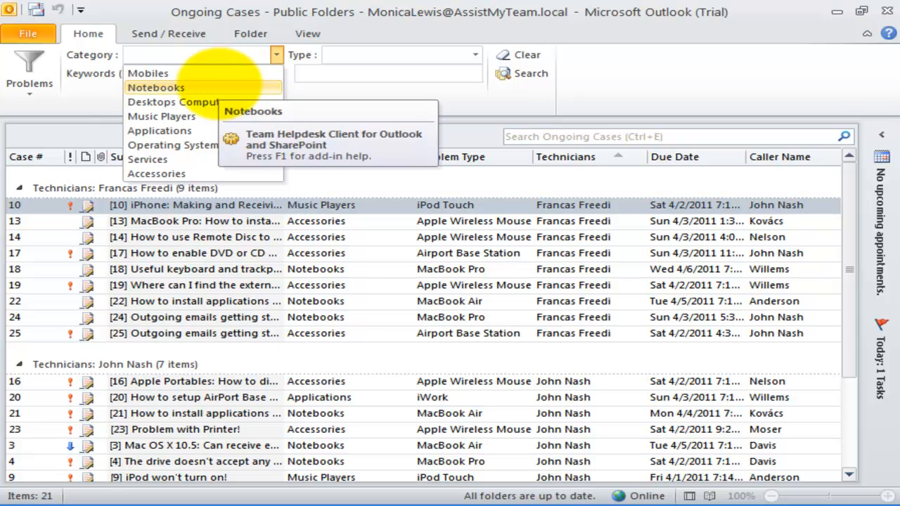
left_click(211, 86)
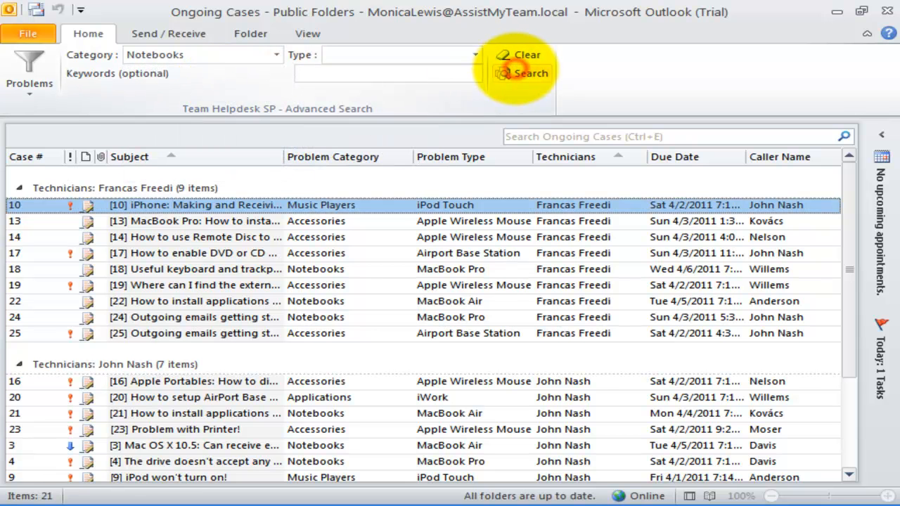
left_click(520, 73)
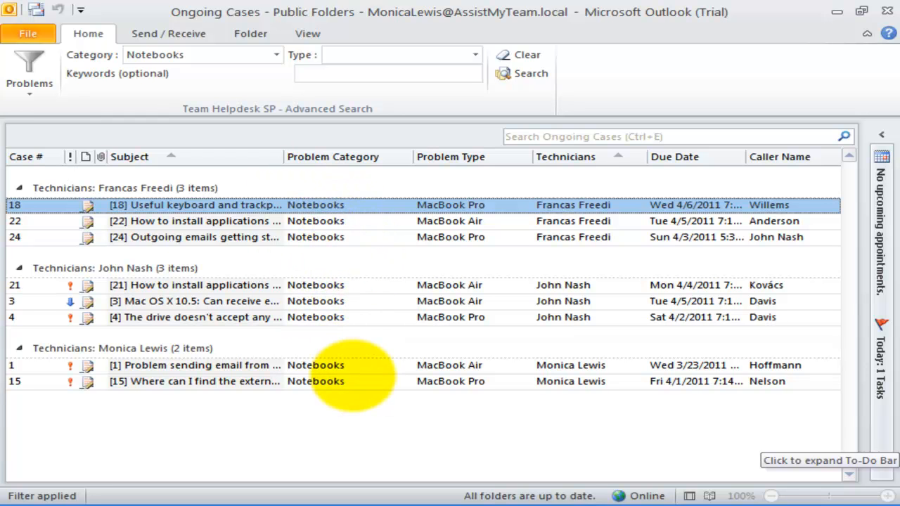
Narrow the Notebooks case search to the MacBook Pro problem type, and clear the filter
left_click(476, 54)
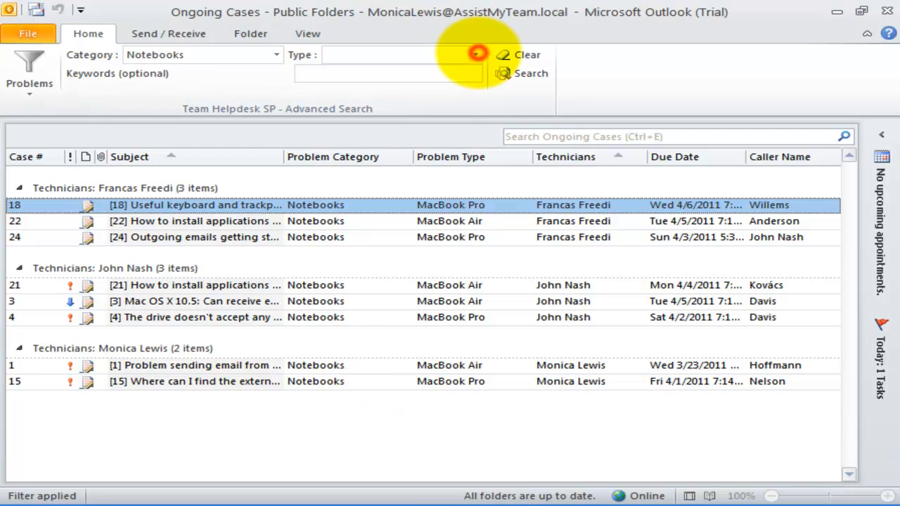
left_click(416, 98)
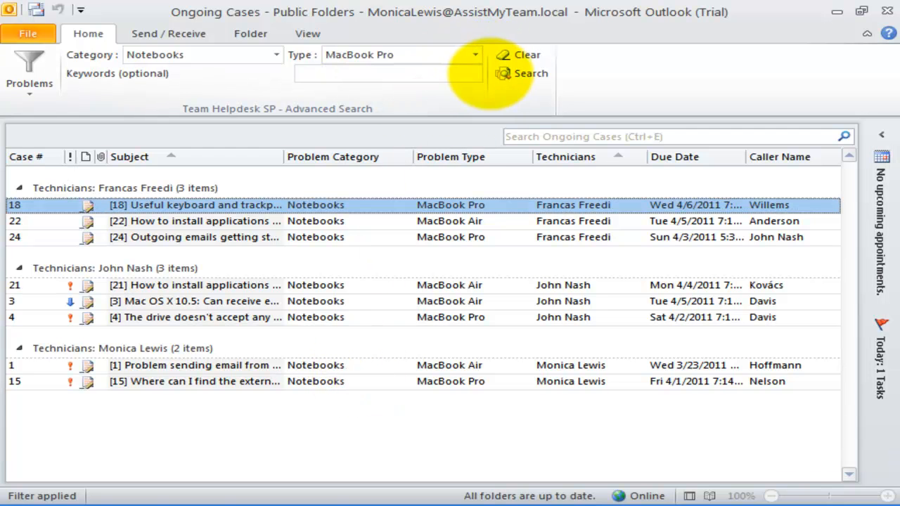
left_click(508, 75)
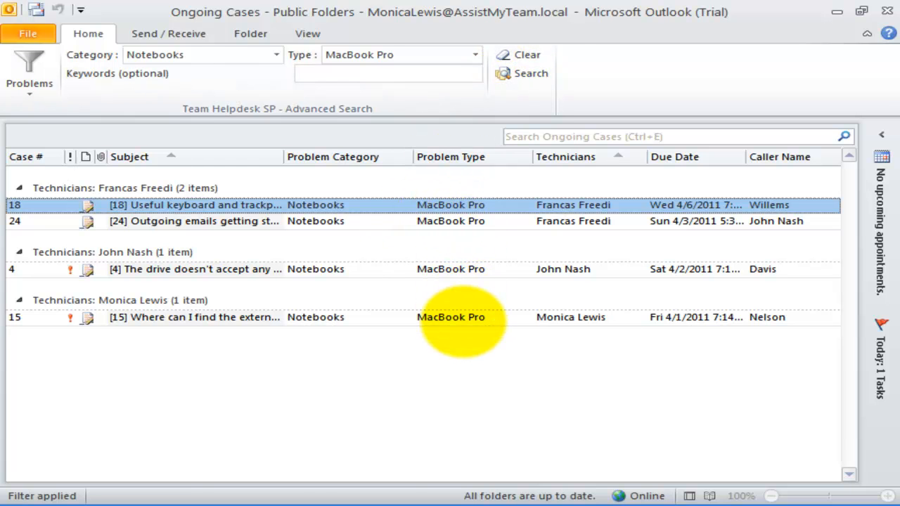
left_click(525, 55)
Switch the advanced search criterion to Departments and search for cases from the Doctors department
left_click(29, 79)
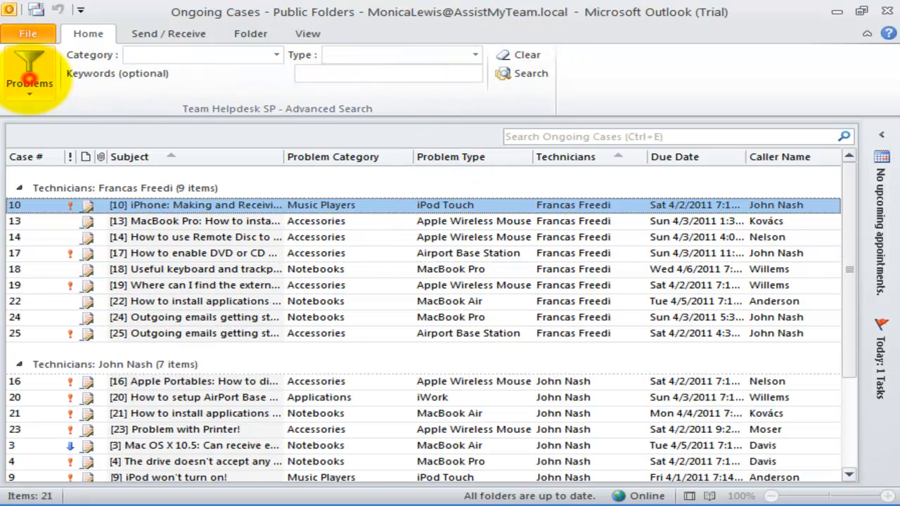
left_click(107, 297)
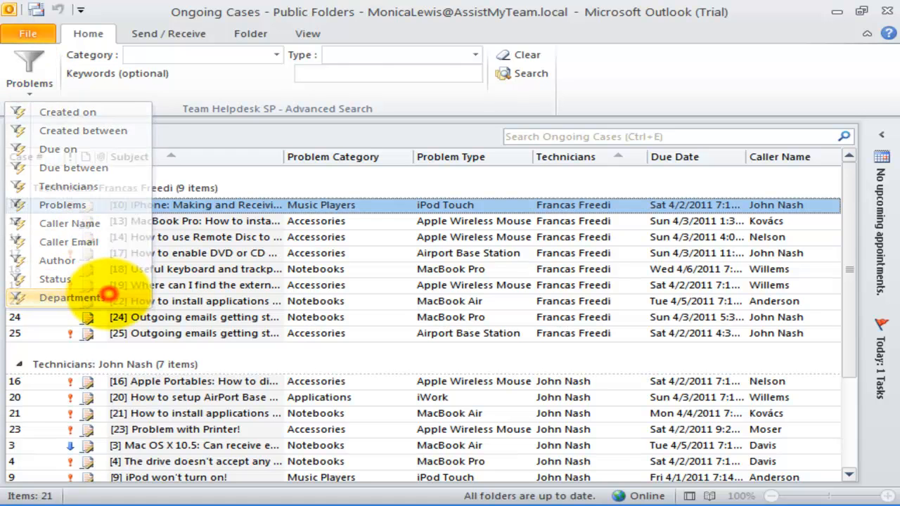
left_click(310, 54)
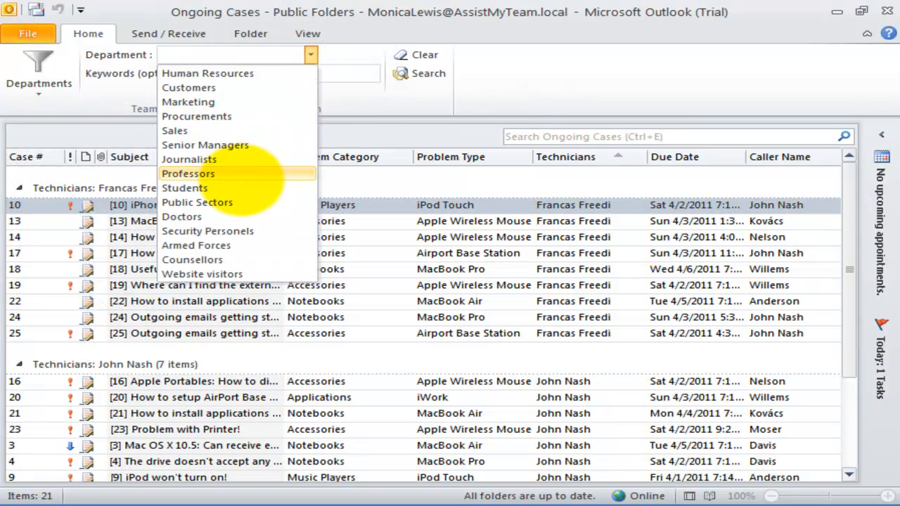
left_click(236, 216)
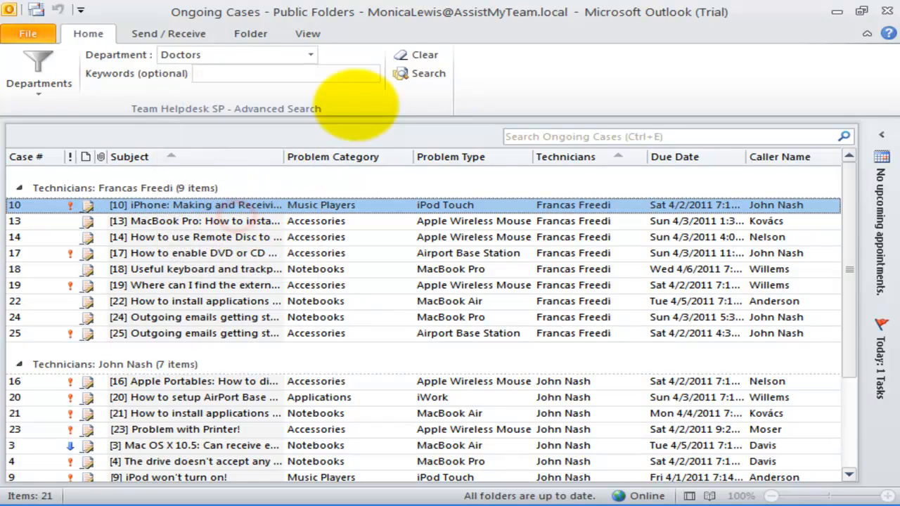
left_click(420, 73)
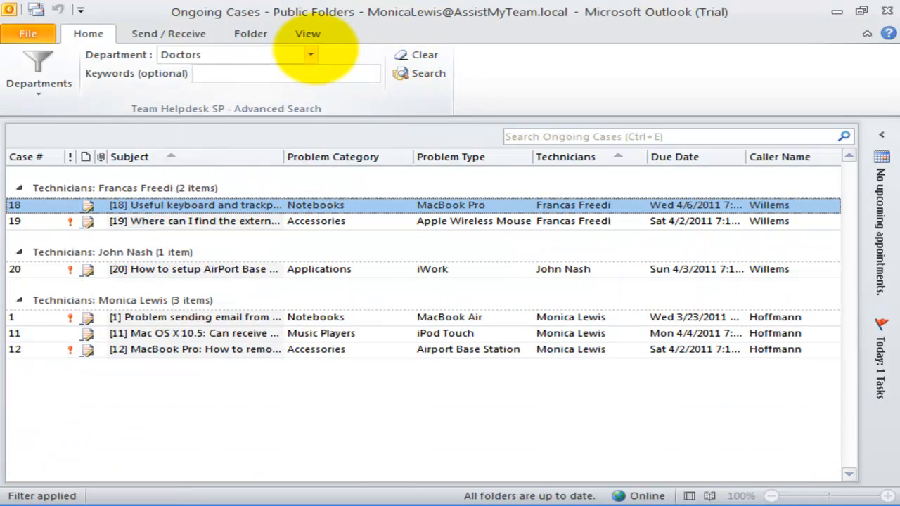
Search for cases from the Public Sectors department, and clear the filter
left_click(310, 54)
left_click(241, 202)
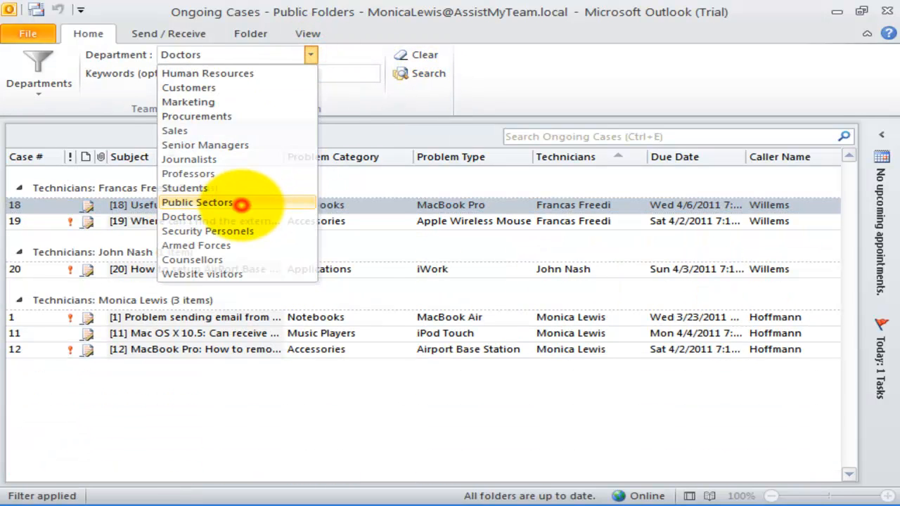
left_click(404, 73)
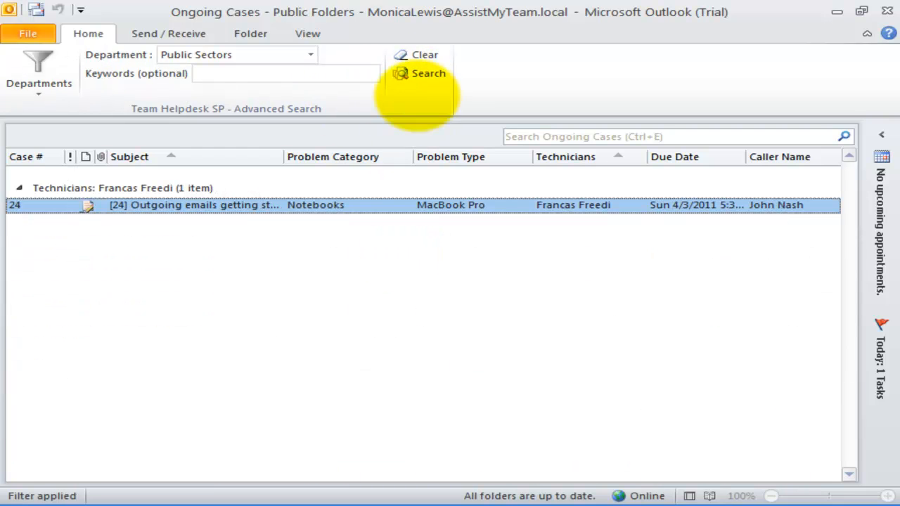
left_click(420, 56)
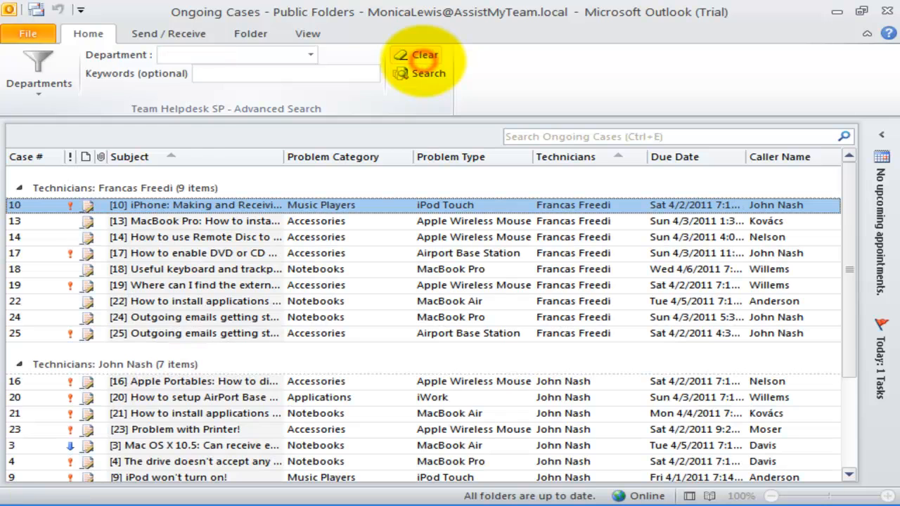